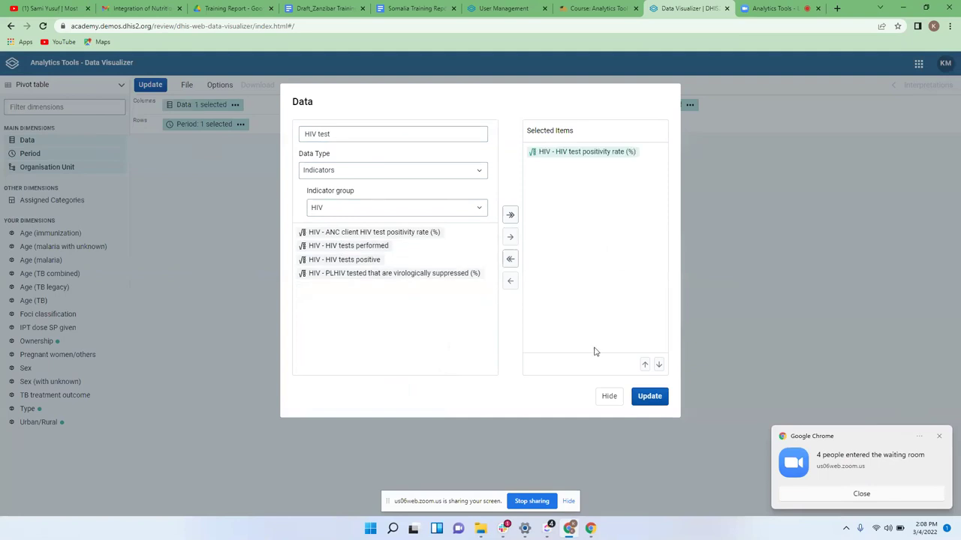
Close the data selection, replace the Last year period with the relative period Last 5 years, and update the pivot table
{"action": "left_click", "coordinate": [608, 397]}
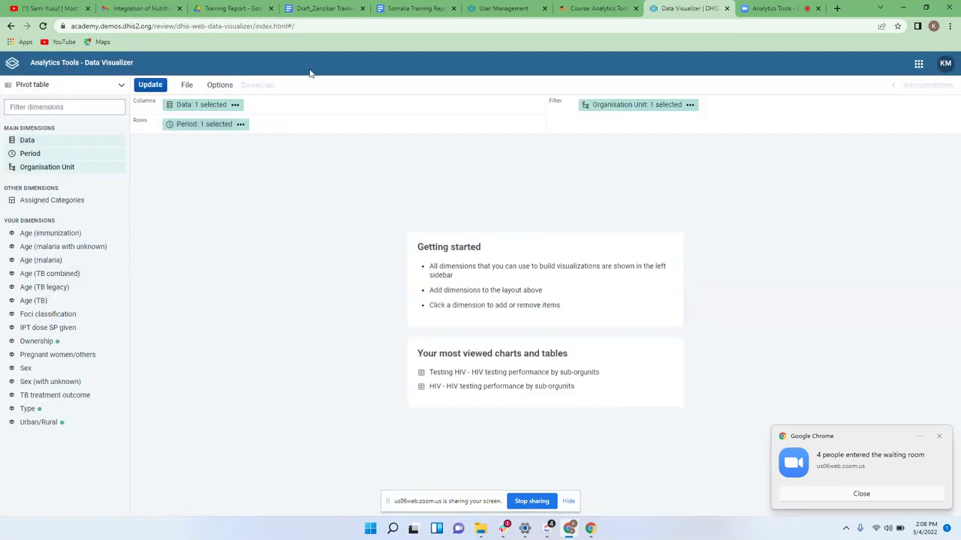
{"action": "left_click", "coordinate": [198, 124]}
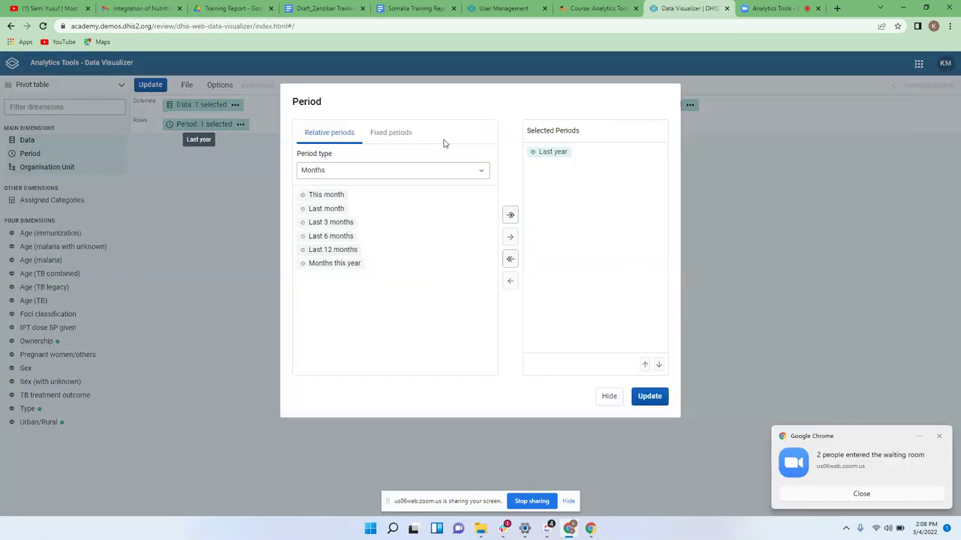
{"action": "left_click", "coordinate": [541, 152]}
{"action": "double_click", "coordinate": [541, 152]}
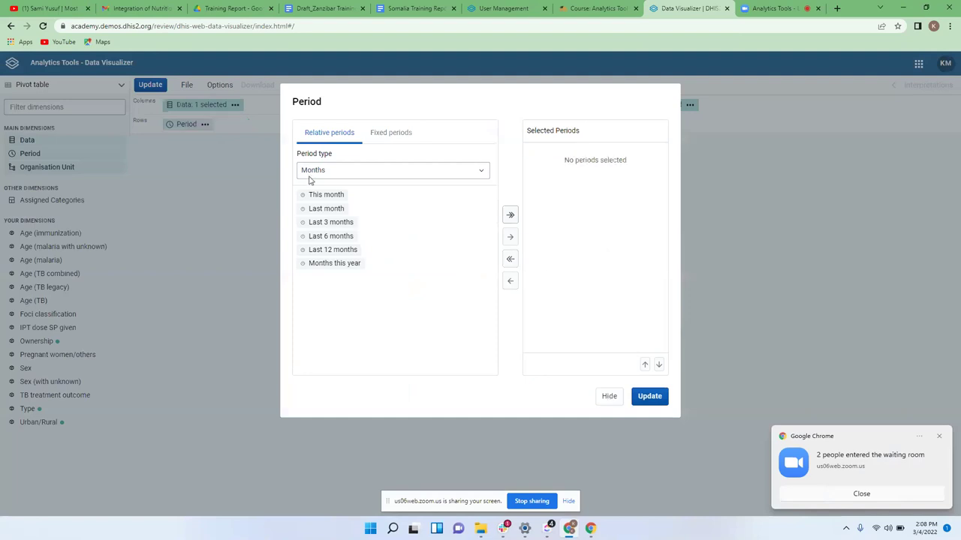
{"action": "left_click", "coordinate": [371, 170]}
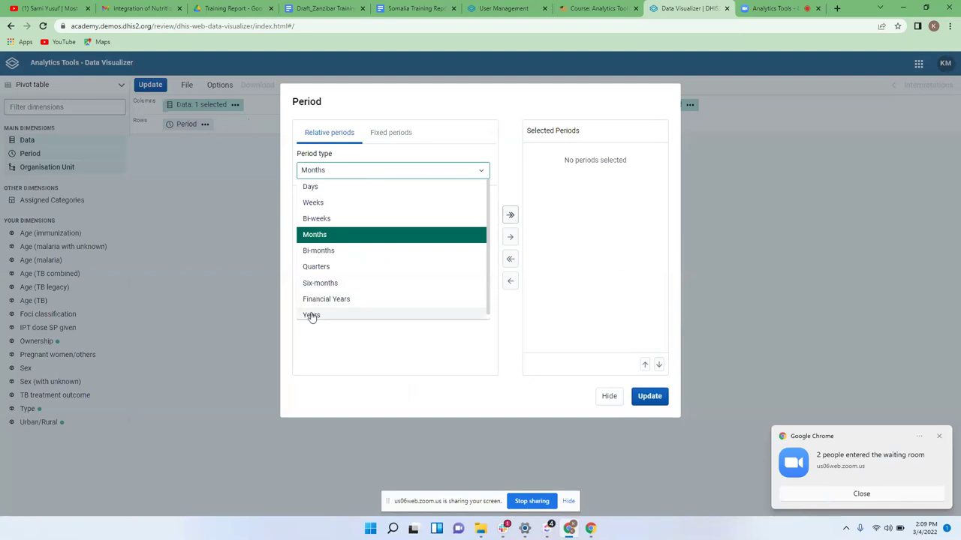
{"action": "left_click", "coordinate": [310, 316]}
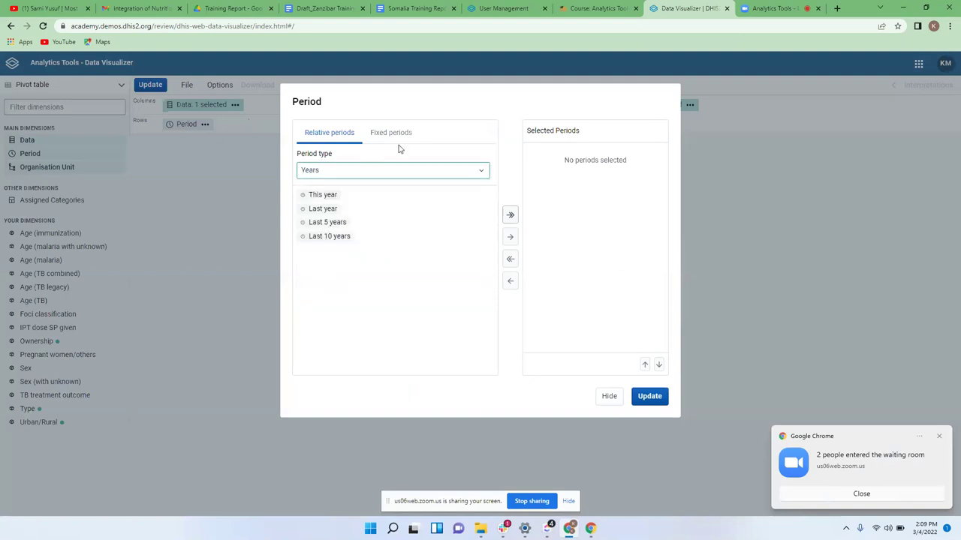
{"action": "double_click", "coordinate": [323, 223]}
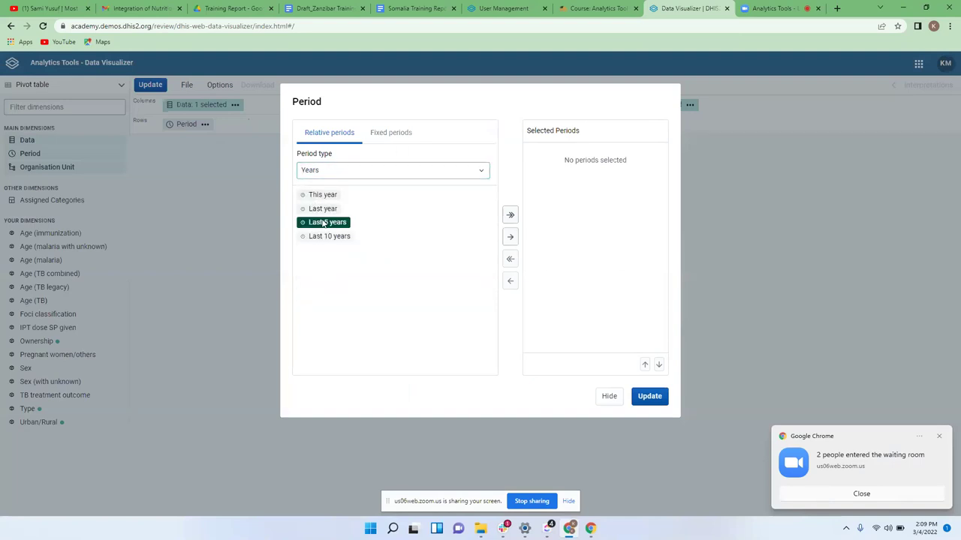
{"action": "left_click", "coordinate": [609, 397]}
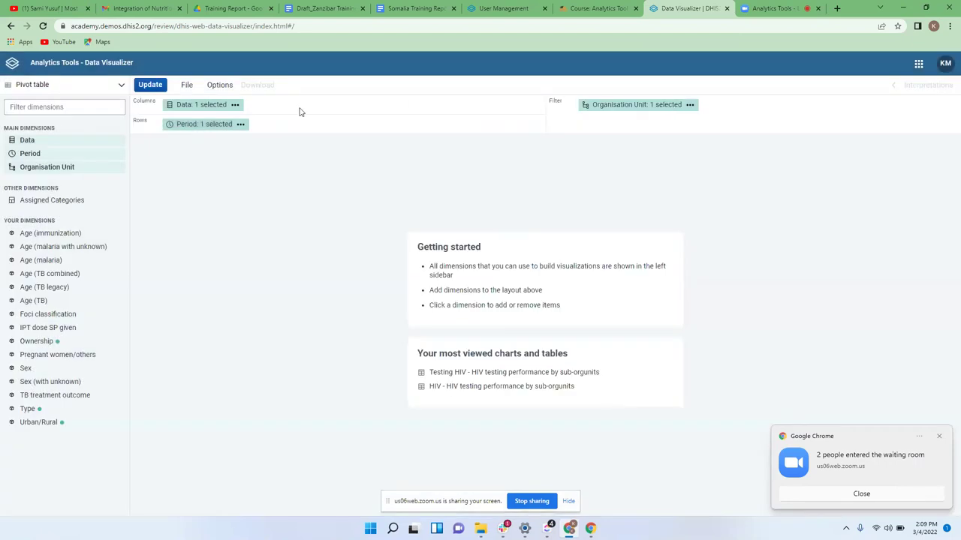
{"action": "left_click", "coordinate": [148, 87]}
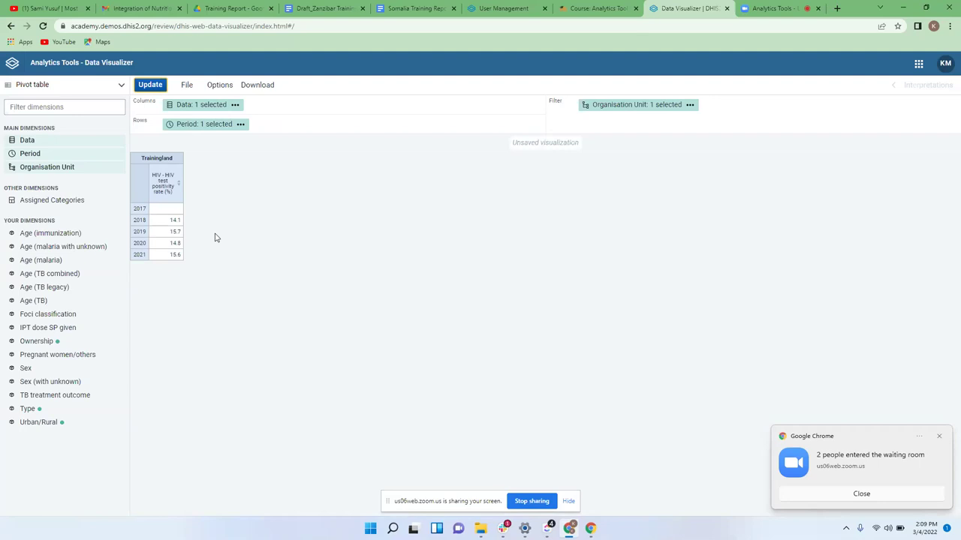
Colour the table with the single legend "HIV test positivity rate" for the entire visualization, show the legend key, and update the table
{"action": "left_click", "coordinate": [220, 85]}
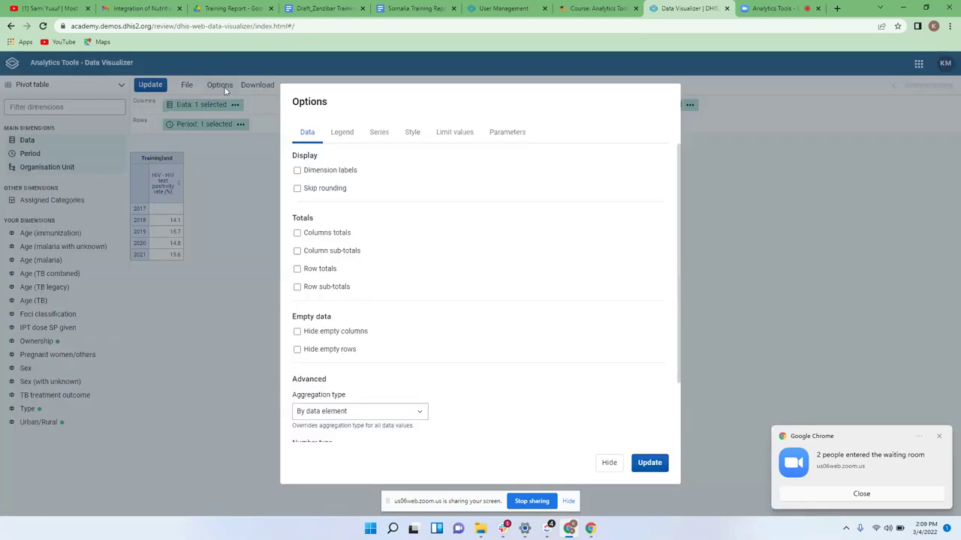
{"action": "left_click", "coordinate": [343, 133]}
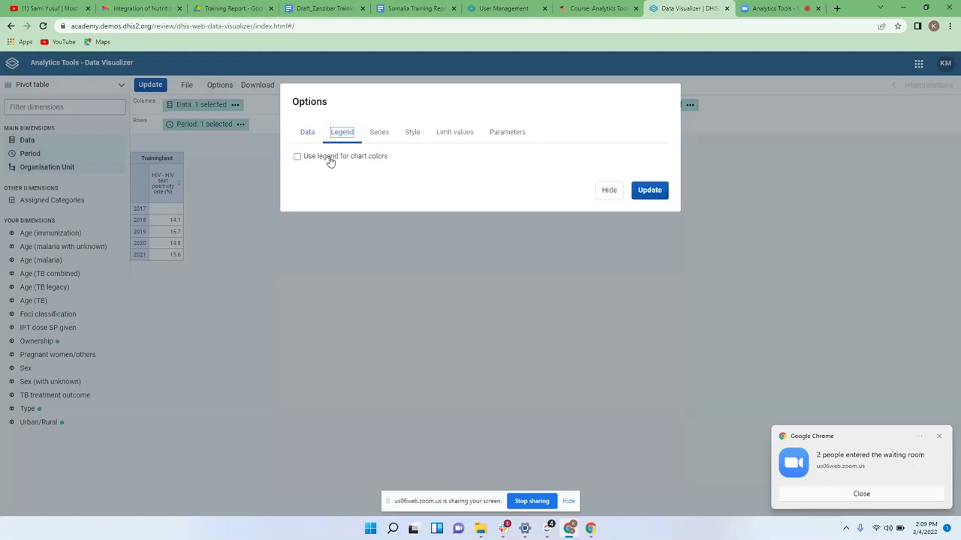
{"action": "left_click", "coordinate": [331, 159]}
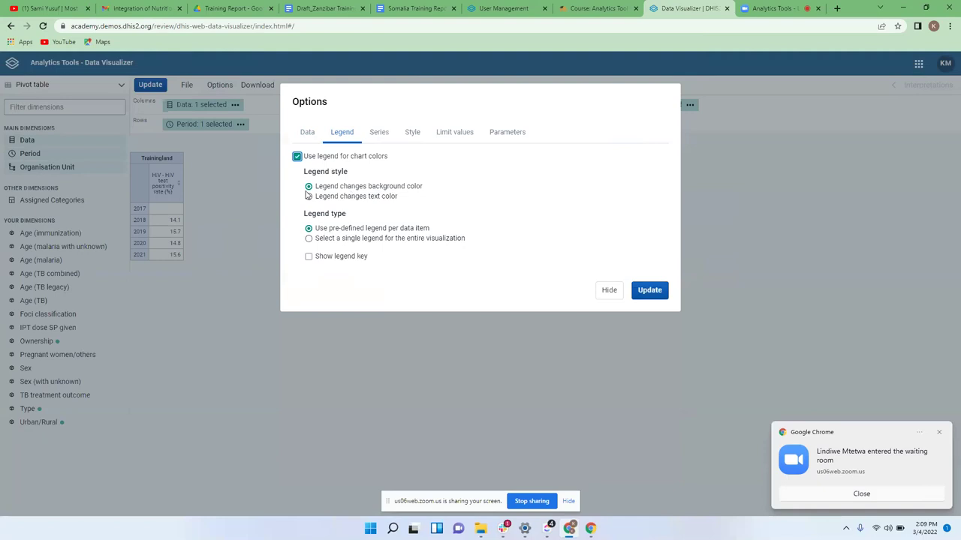
{"action": "left_click", "coordinate": [352, 239]}
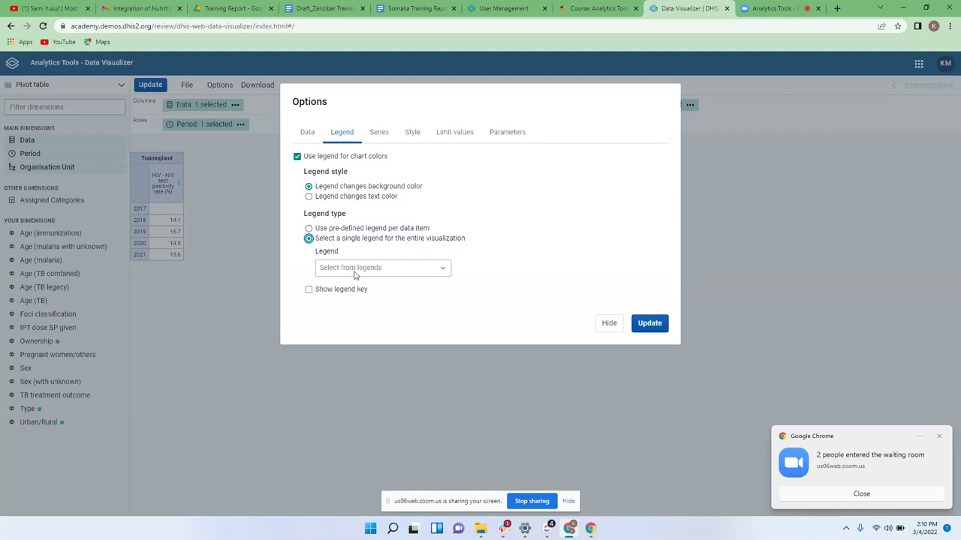
{"action": "left_click", "coordinate": [378, 271]}
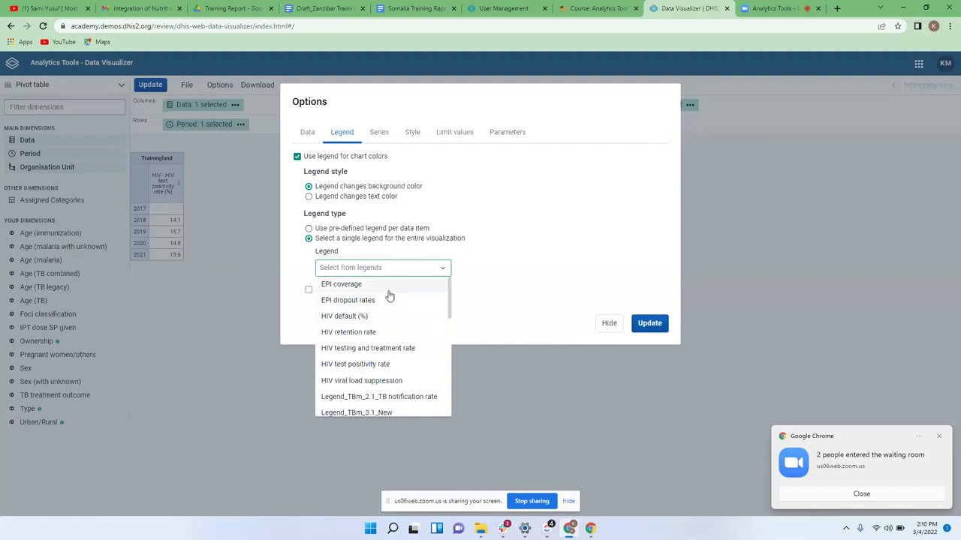
{"action": "left_click", "coordinate": [354, 366]}
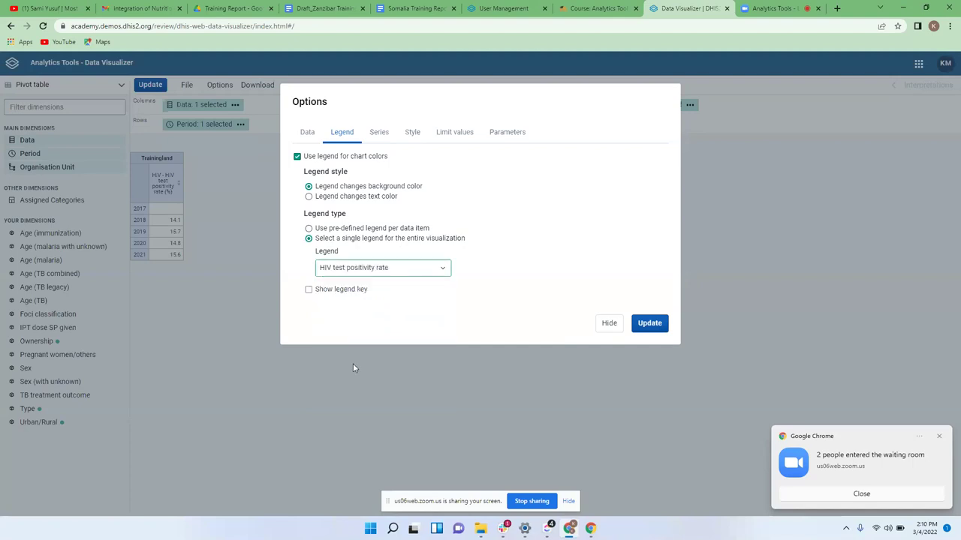
{"action": "left_click", "coordinate": [342, 292]}
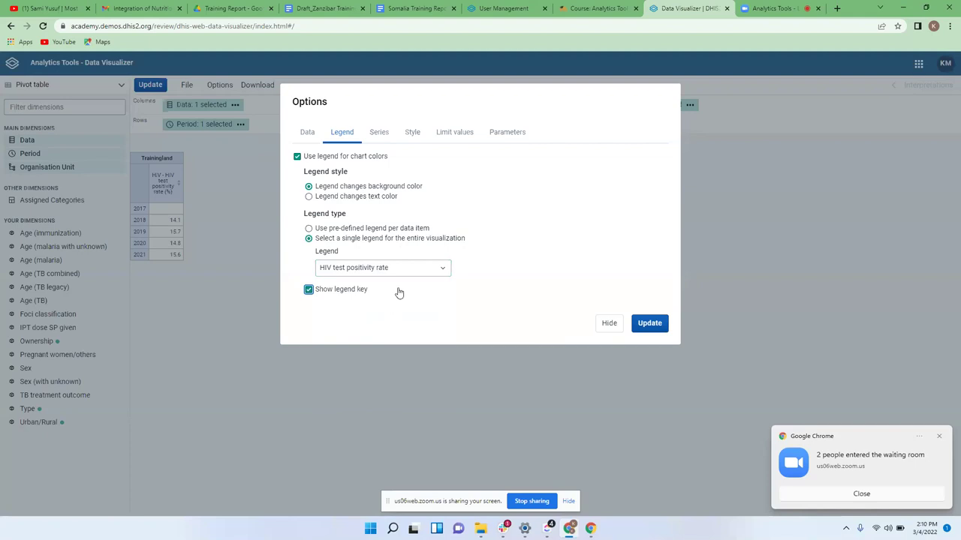
{"action": "left_click", "coordinate": [650, 324]}
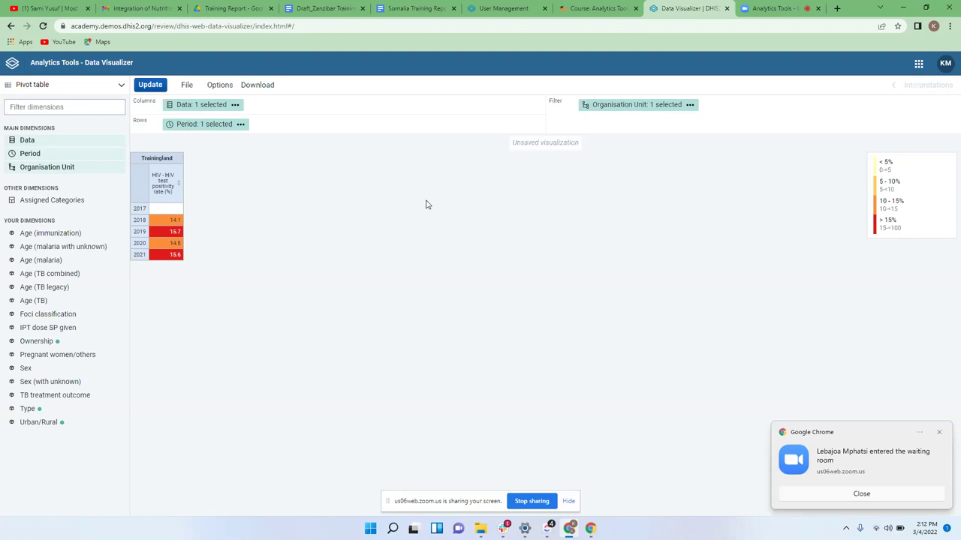
Switch to the DHIS2 course page and continue the last attempt of the Pivot Tables GRADED Assignment in section 4 - Data Visualizer (Pivot Tables)
{"action": "left_click", "coordinate": [593, 7]}
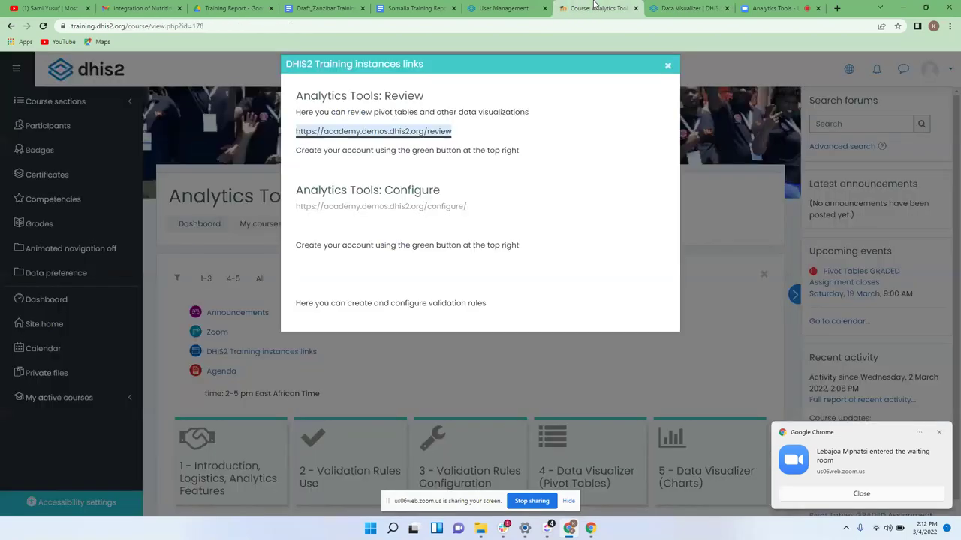
{"action": "left_click", "coordinate": [668, 66]}
{"action": "scroll", "coordinate": [461, 296], "scroll_direction": "down", "scroll_amount": 3}
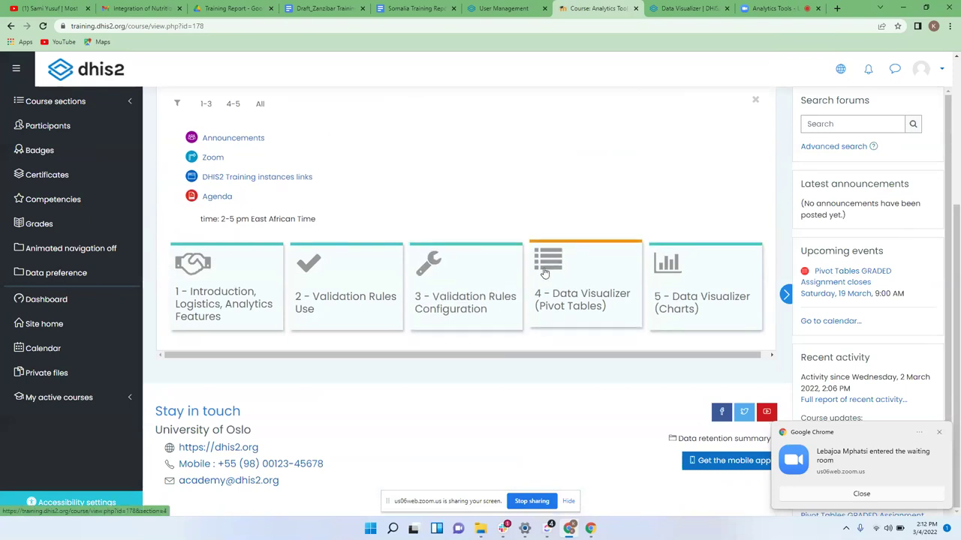
{"action": "left_click", "coordinate": [578, 293]}
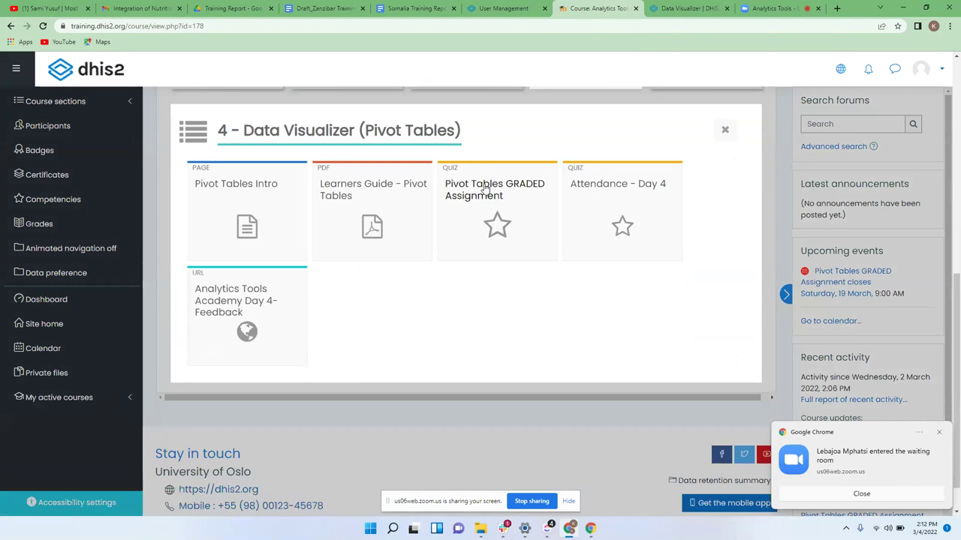
{"action": "left_click", "coordinate": [484, 188]}
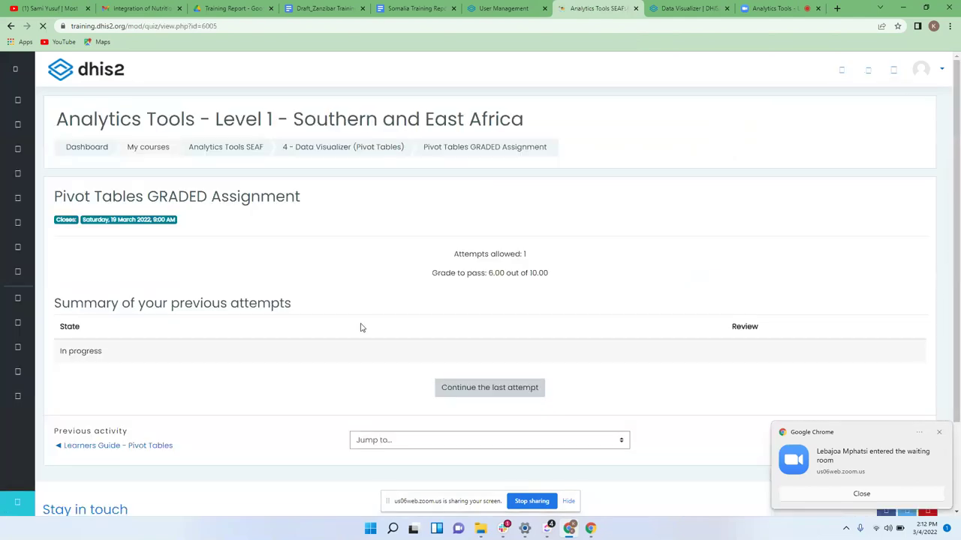
{"action": "left_click", "coordinate": [482, 388]}
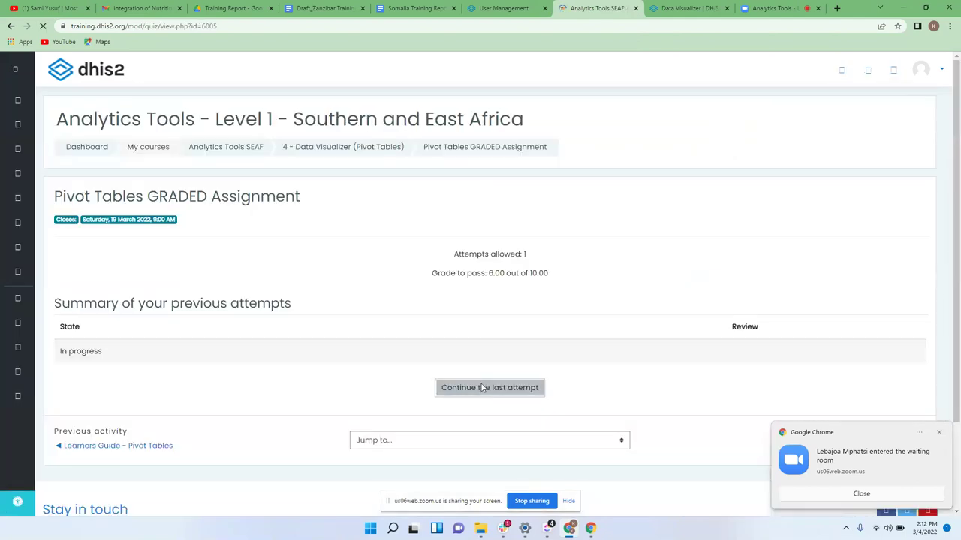
Review the instructions of Question 5 on the HIV test positivity rate pivot table, including its legend, title, favourite and drill-down requirements
{"action": "scroll", "coordinate": [275, 341], "scroll_direction": "down", "scroll_amount": 20}
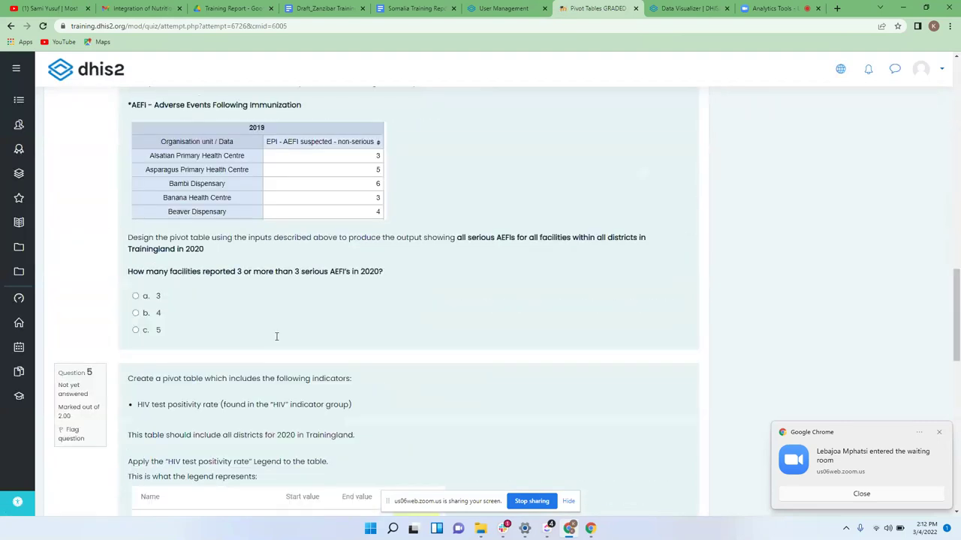
{"action": "scroll", "coordinate": [276, 341], "scroll_direction": "down", "scroll_amount": 3}
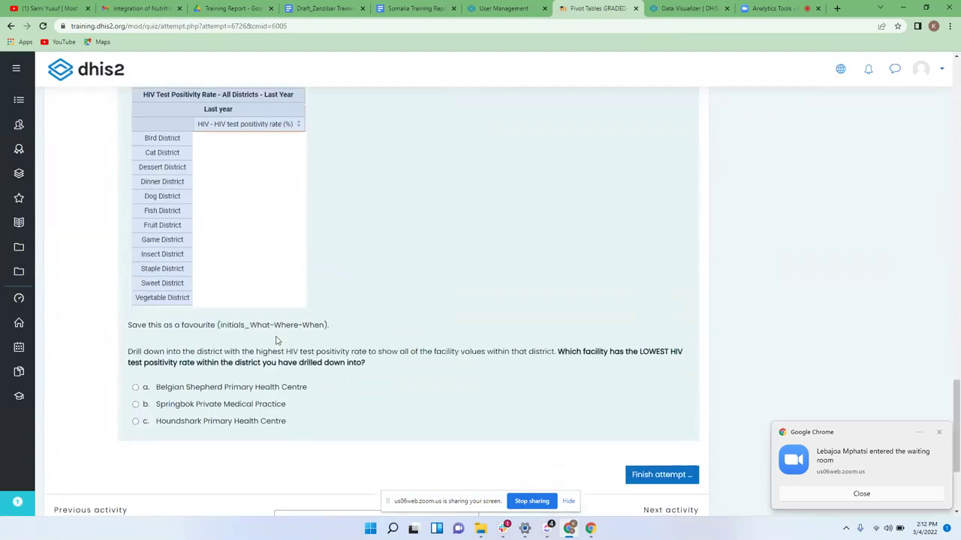
{"action": "scroll", "coordinate": [458, 294], "scroll_direction": "up", "scroll_amount": 3}
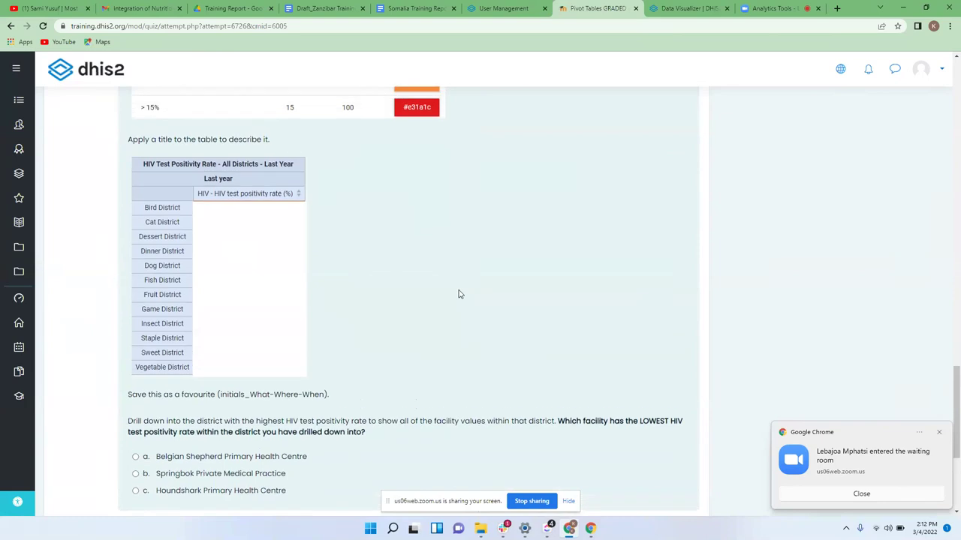
{"action": "scroll", "coordinate": [459, 294], "scroll_direction": "up", "scroll_amount": 5}
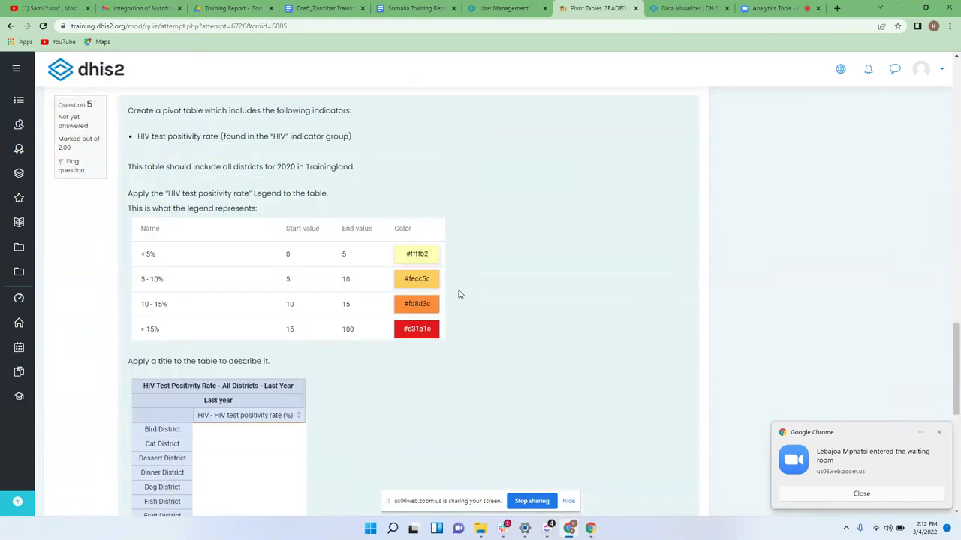
{"action": "scroll", "coordinate": [460, 294], "scroll_direction": "up", "scroll_amount": 3}
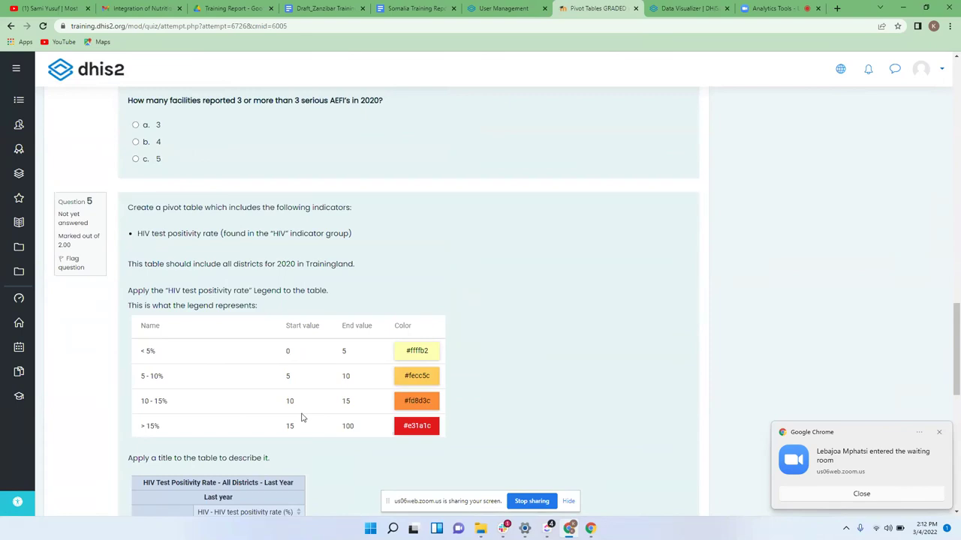
{"action": "scroll", "coordinate": [302, 418], "scroll_direction": "down", "scroll_amount": 1}
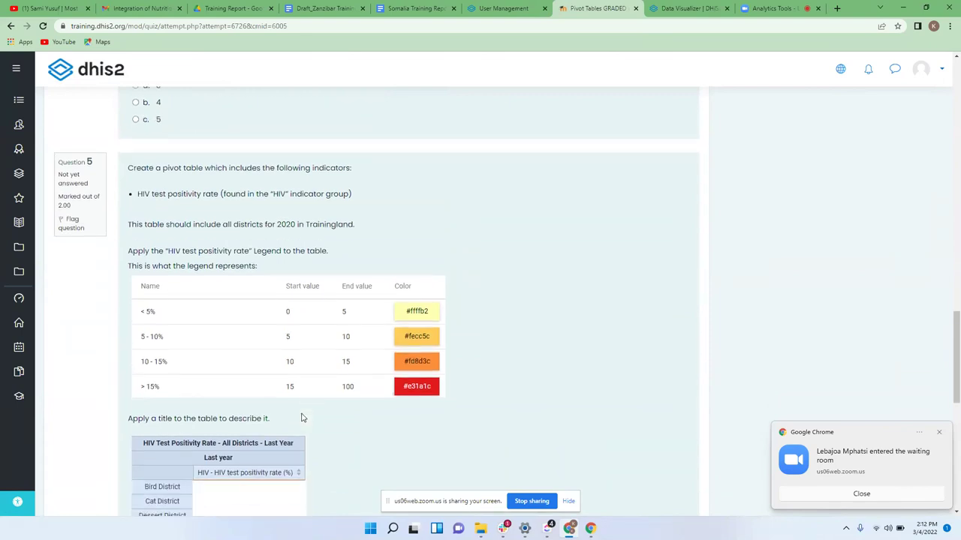
{"action": "scroll", "coordinate": [303, 418], "scroll_direction": "down", "scroll_amount": 2}
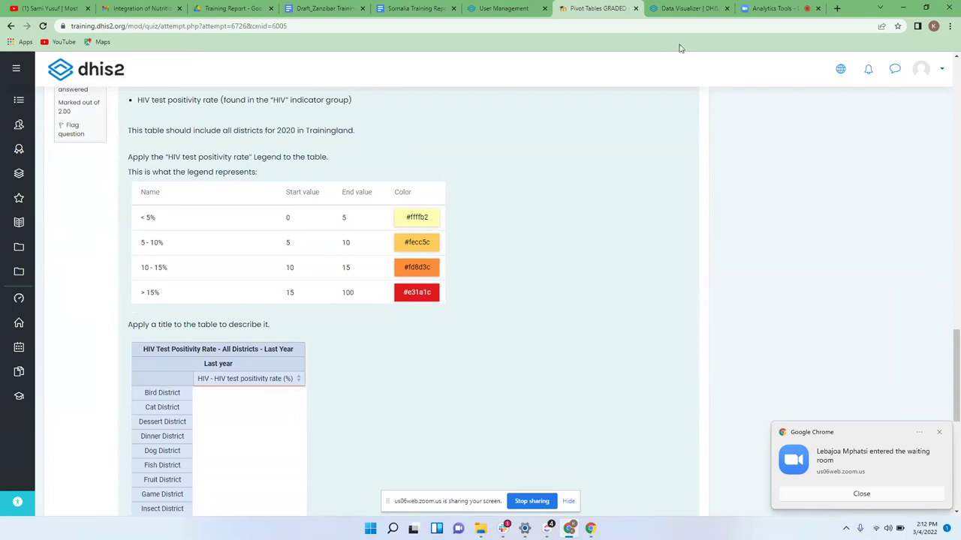
Switch to the Zoom meeting, open its chat to check the messages, and return to the Data Visualizer pivot table
{"action": "left_click", "coordinate": [761, 6]}
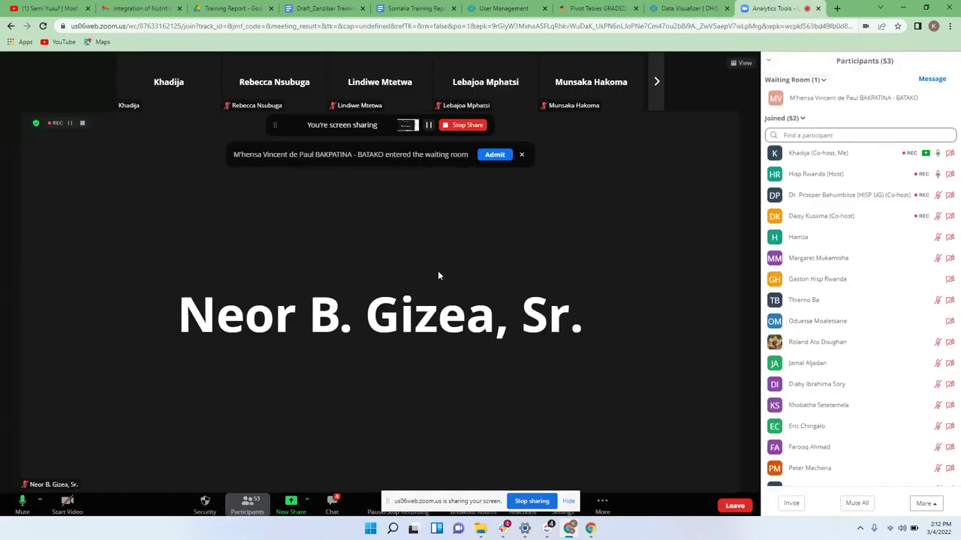
{"action": "left_click", "coordinate": [334, 503]}
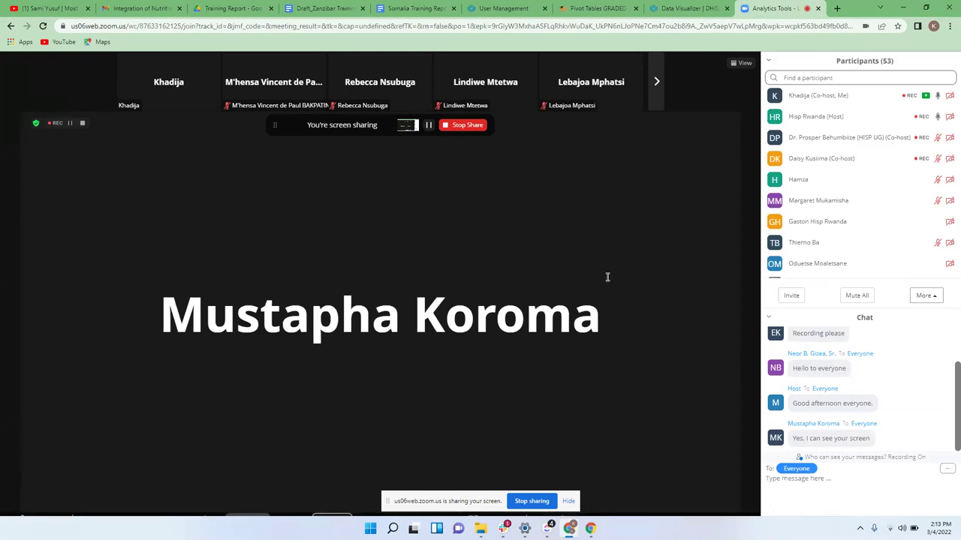
{"action": "left_click", "coordinate": [692, 13]}
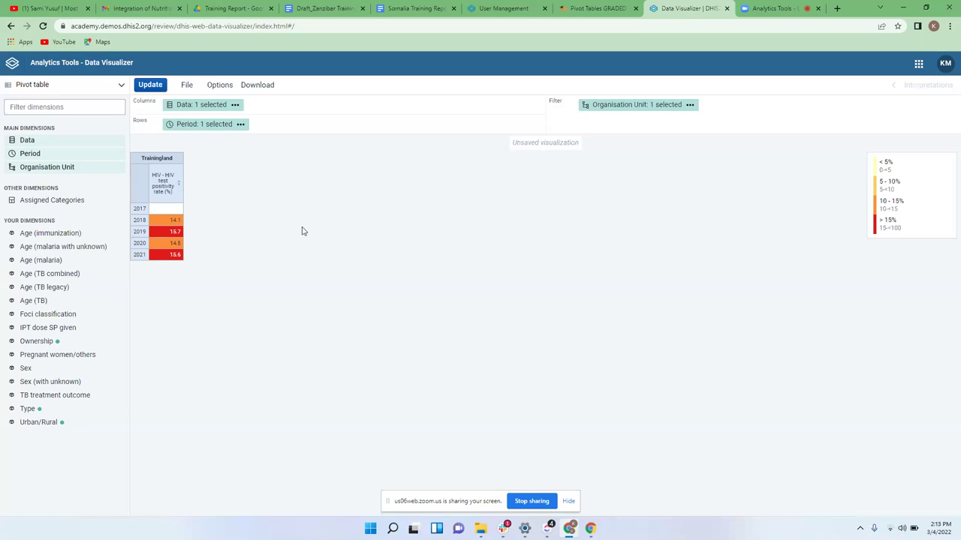
{"action": "left_click", "coordinate": [187, 88]}
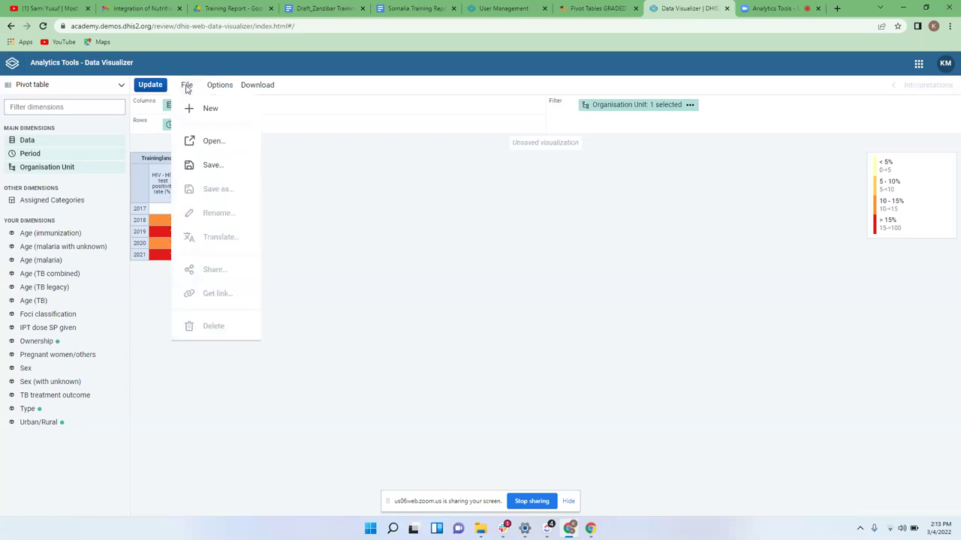
{"action": "left_click", "coordinate": [323, 223]}
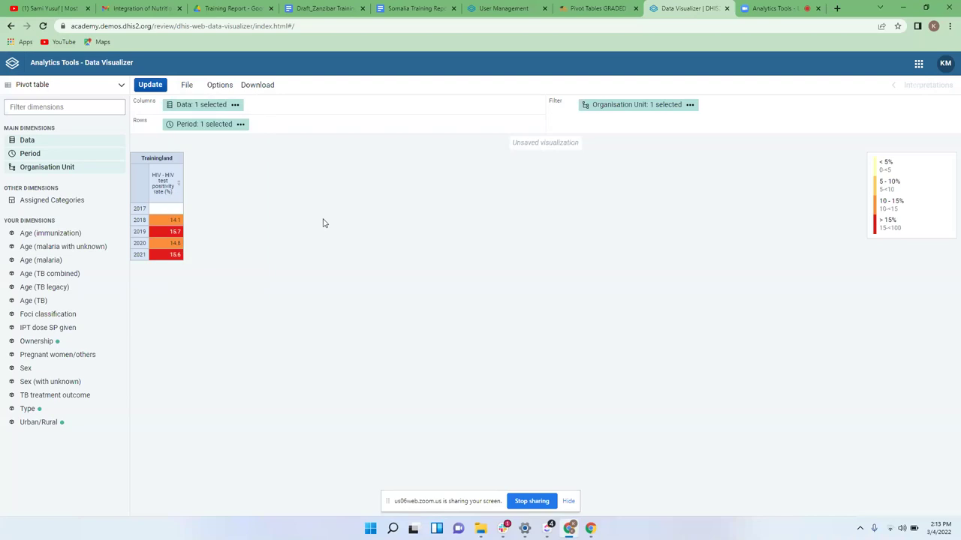
{"action": "left_click", "coordinate": [187, 87]}
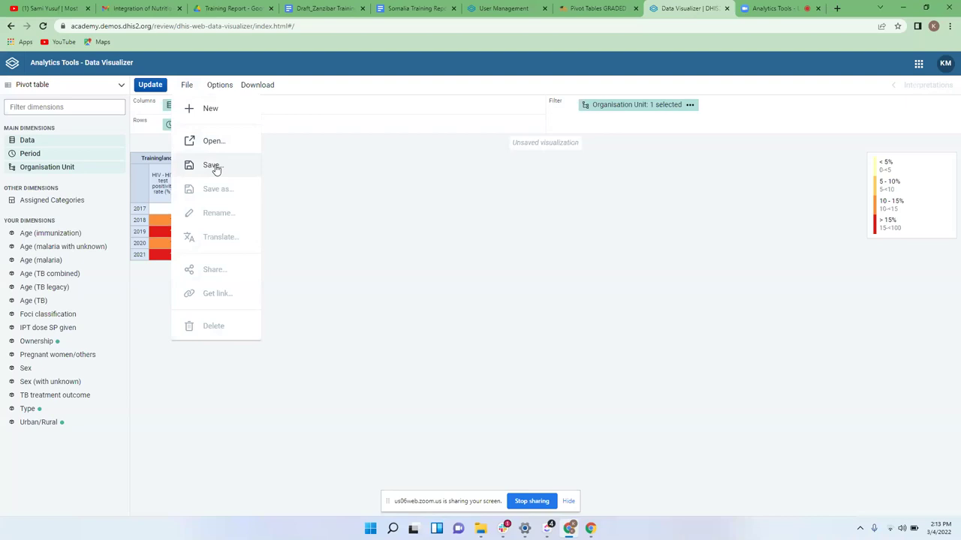
{"action": "left_click", "coordinate": [294, 177]}
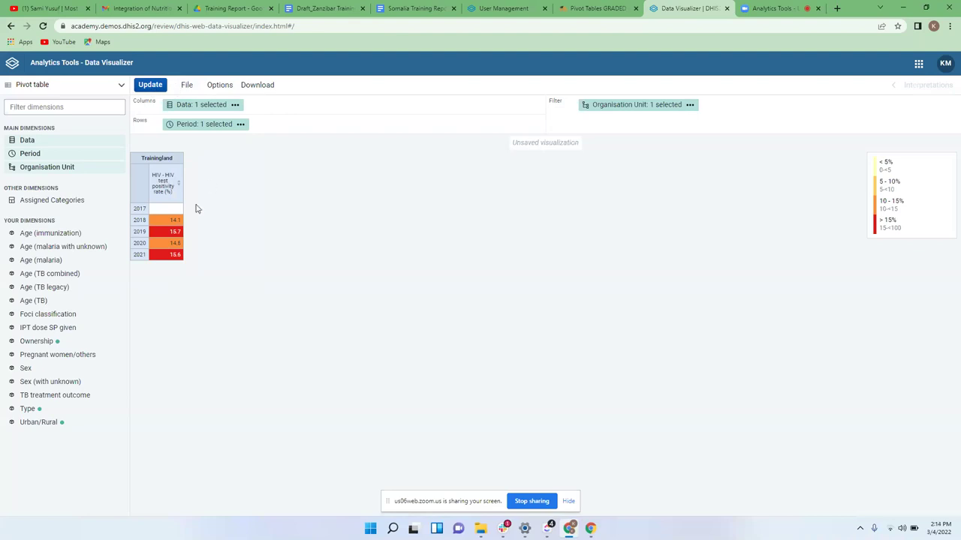
View the file options for the unsaved pivot table and switch to the Zoom meeting
{"action": "left_click", "coordinate": [186, 85]}
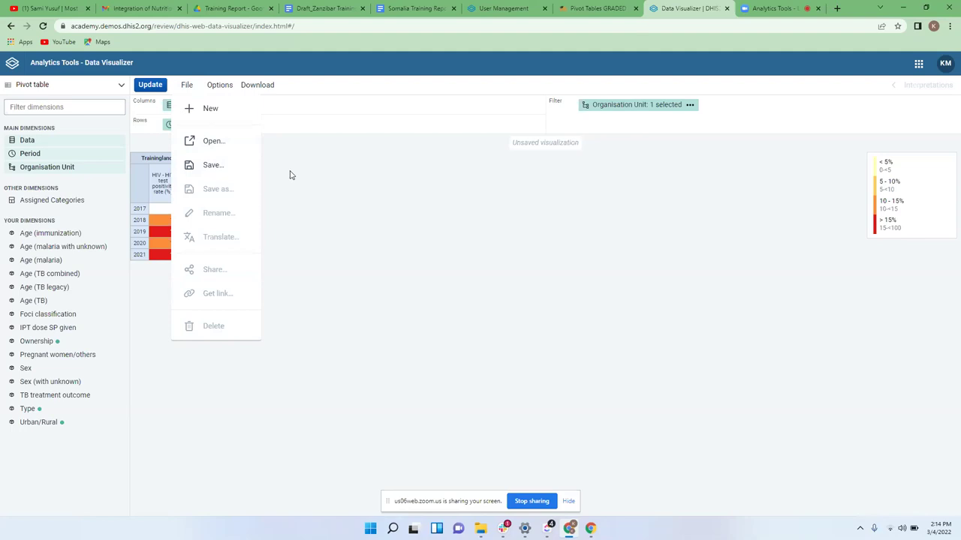
{"action": "left_click", "coordinate": [773, 8]}
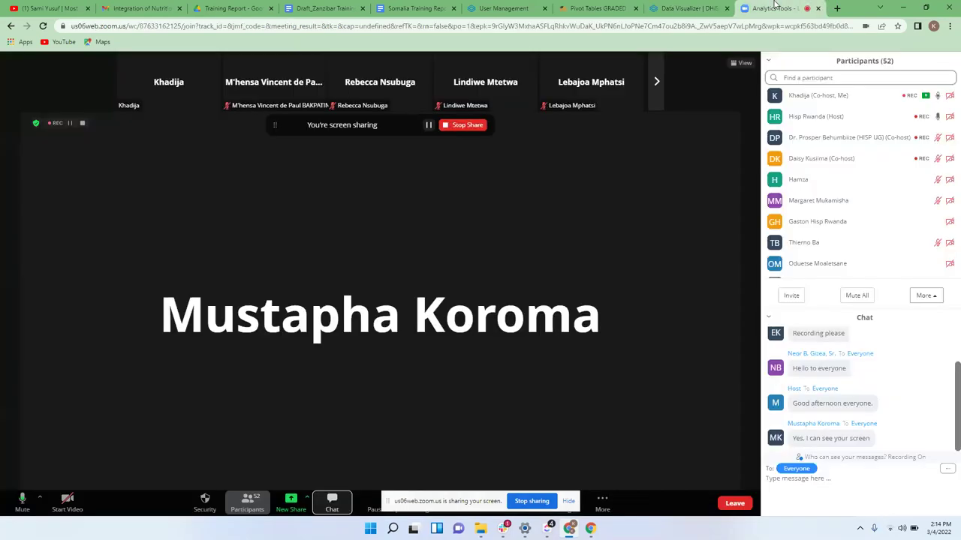
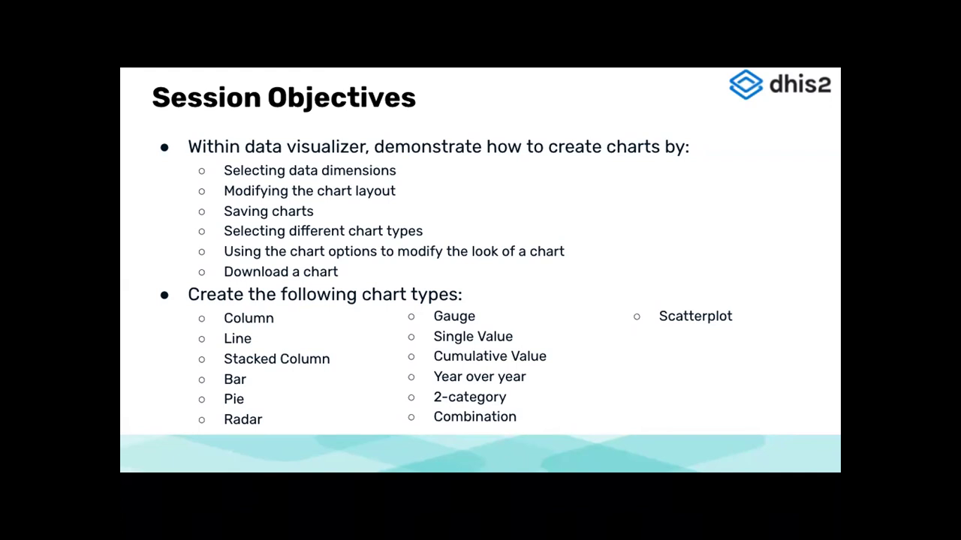
Exit the slideshow, switch to the Learner's Guide to Data Visualizer PDF, and go back to the DHIS2 course page
{"action": "key", "text": "Escape"}
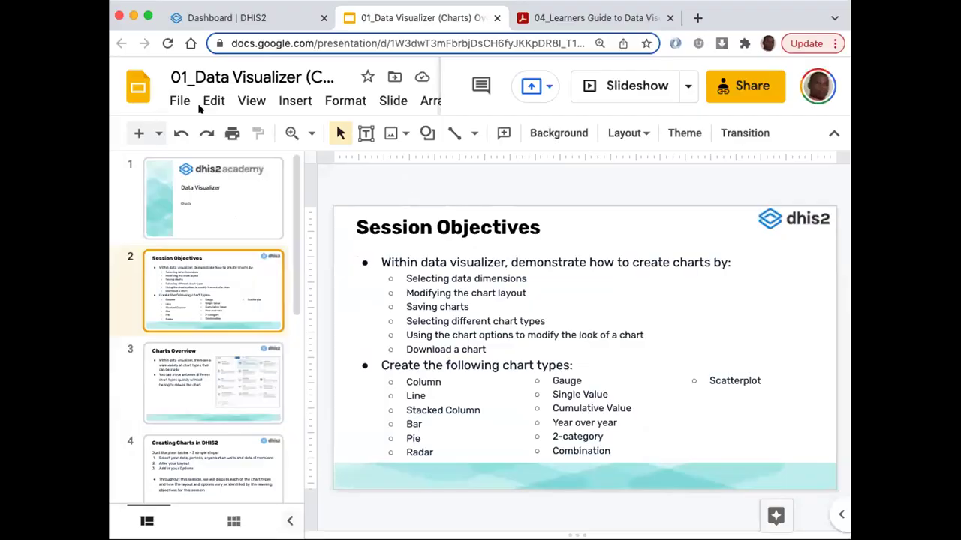
{"action": "left_click", "coordinate": [554, 21]}
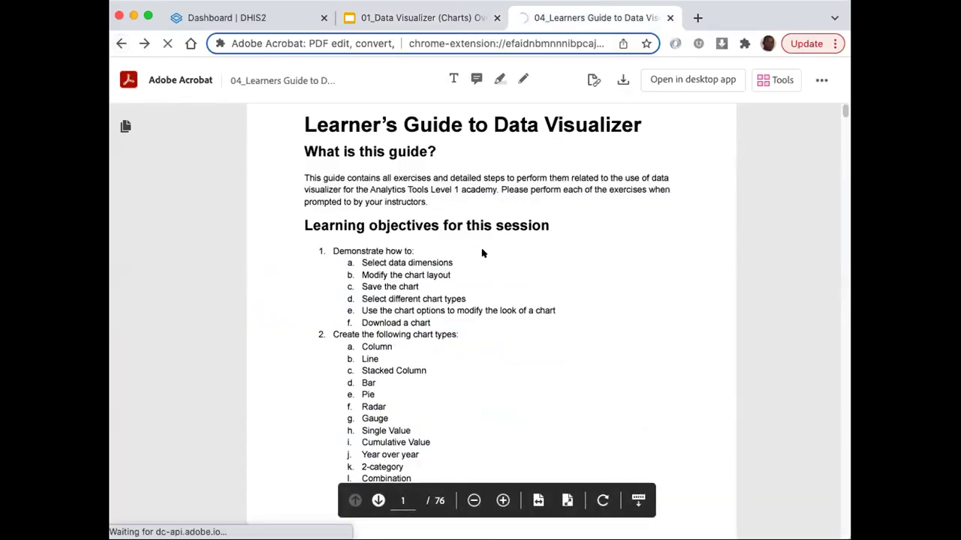
{"action": "key", "text": "super+Left"}
Look over the materials in course section 5 - Data Visualizer (Charts), including the intro page, learners guide and quizzes
{"action": "scroll", "coordinate": [483, 253], "scroll_direction": "down", "scroll_amount": 10}
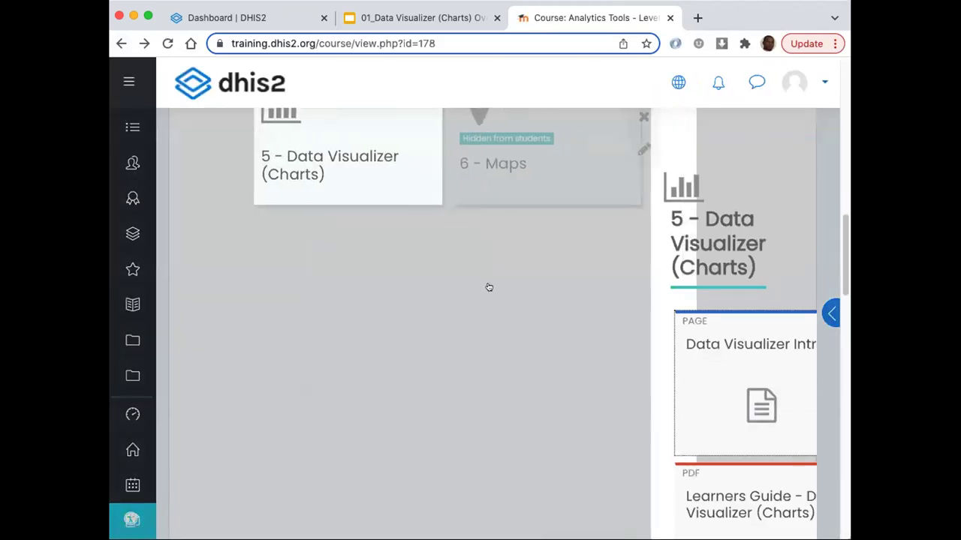
{"action": "scroll", "coordinate": [418, 295], "scroll_direction": "up", "scroll_amount": 5}
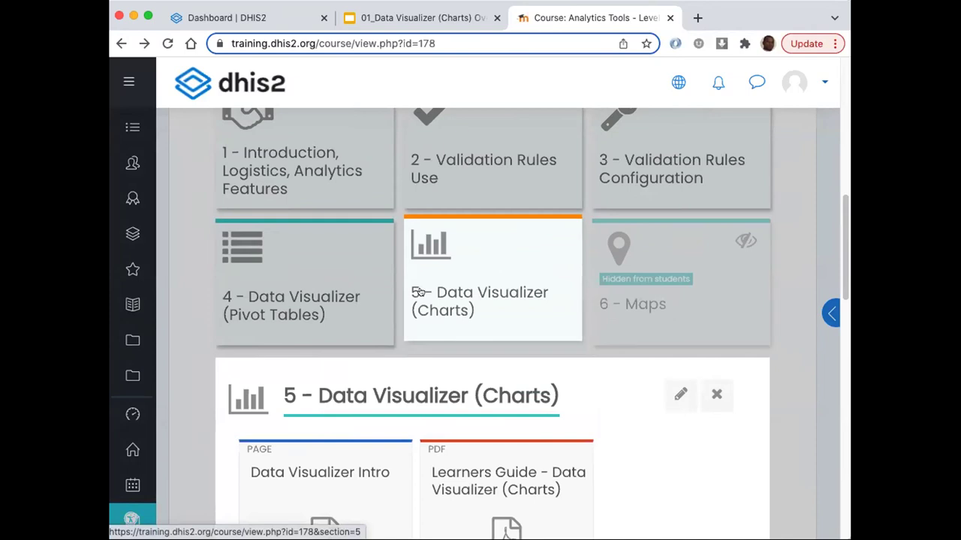
{"action": "scroll", "coordinate": [339, 410], "scroll_direction": "down", "scroll_amount": 1}
{"action": "scroll", "coordinate": [337, 412], "scroll_direction": "down", "scroll_amount": 2}
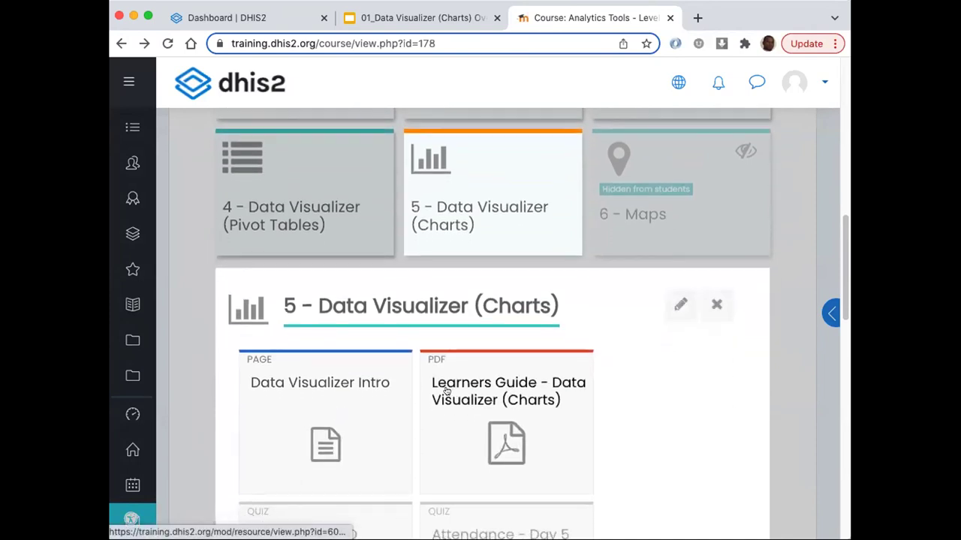
{"action": "scroll", "coordinate": [446, 391], "scroll_direction": "down", "scroll_amount": 2}
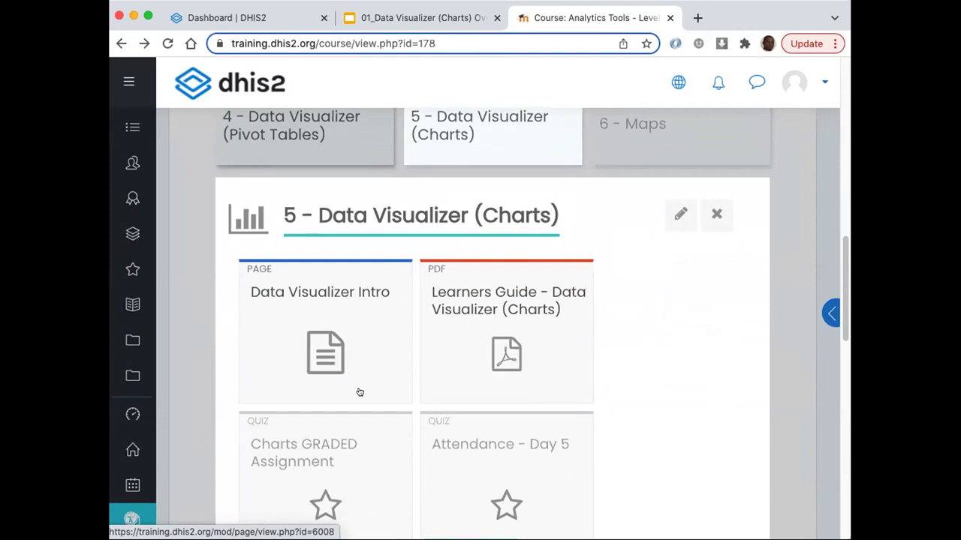
{"action": "scroll", "coordinate": [519, 359], "scroll_direction": "down", "scroll_amount": 1}
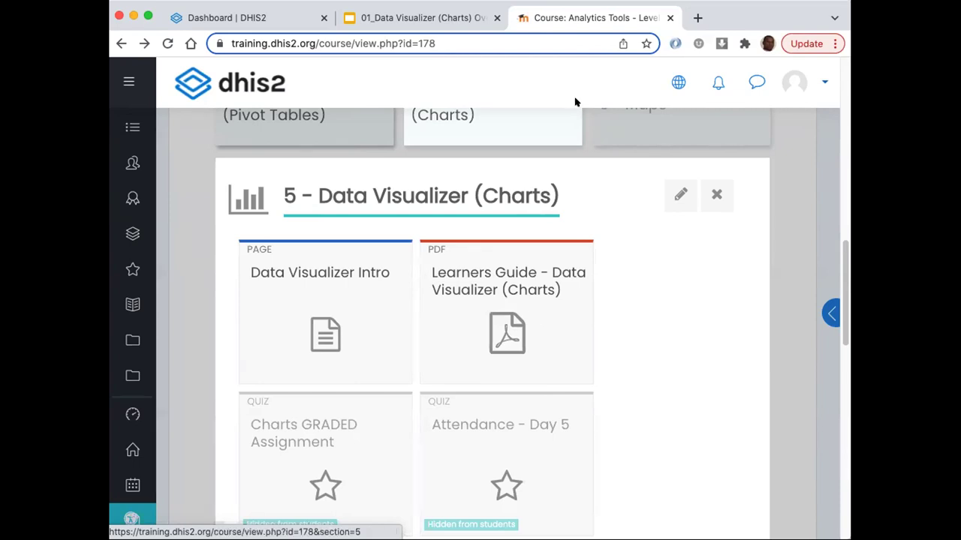
Switch to the DHIS2 dashboard and review the charts, tables and map of HIV District (SNU2)
{"action": "left_click", "coordinate": [232, 18]}
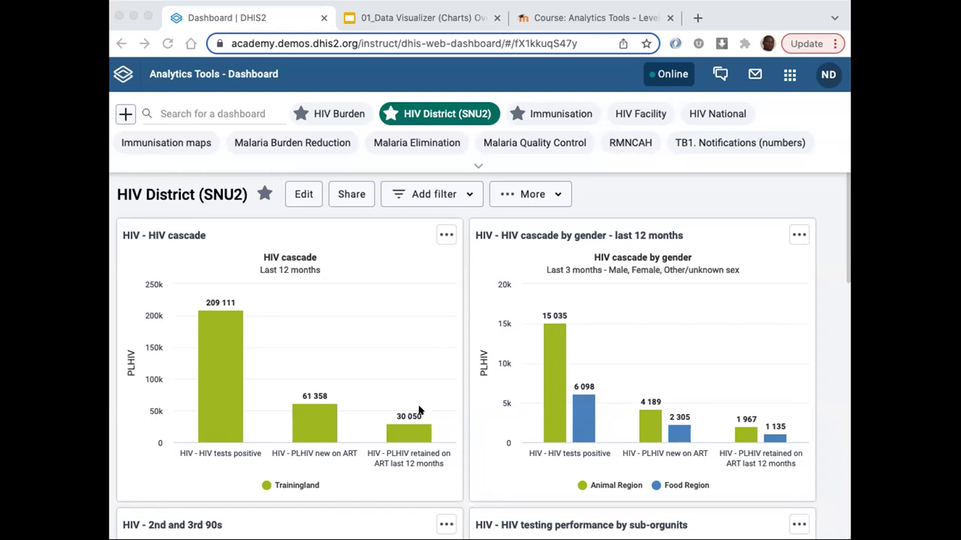
{"action": "scroll", "coordinate": [361, 422], "scroll_direction": "down", "scroll_amount": 5}
{"action": "scroll", "coordinate": [485, 458], "scroll_direction": "up", "scroll_amount": 5}
{"action": "scroll", "coordinate": [427, 365], "scroll_direction": "down", "scroll_amount": 5}
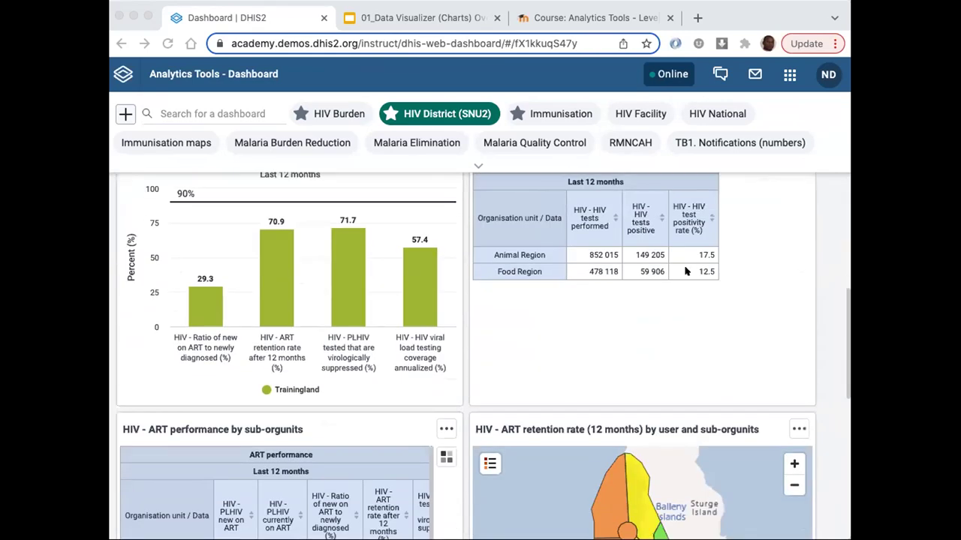
{"action": "scroll", "coordinate": [419, 345], "scroll_direction": "down", "scroll_amount": 4}
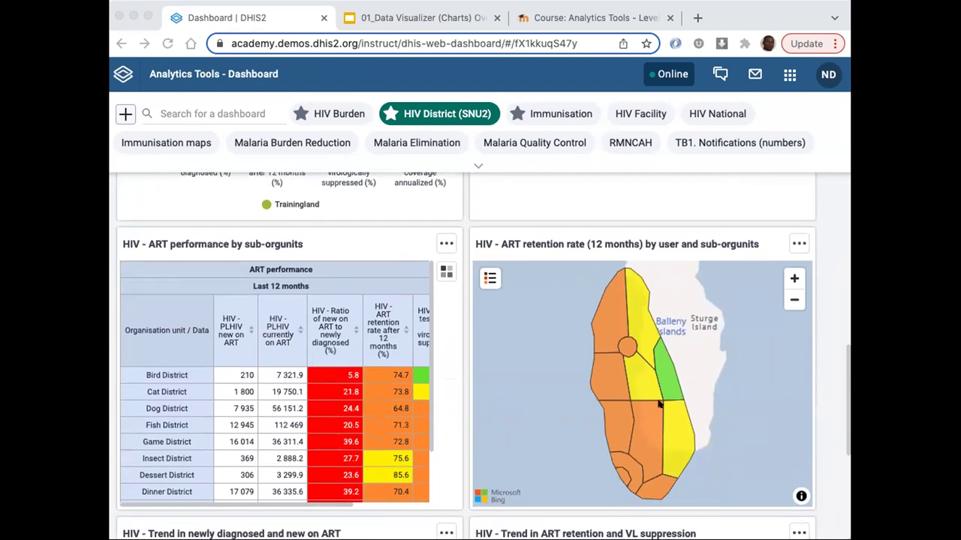
{"action": "scroll", "coordinate": [390, 378], "scroll_direction": "up", "scroll_amount": 7}
{"action": "scroll", "coordinate": [390, 377], "scroll_direction": "up", "scroll_amount": 5}
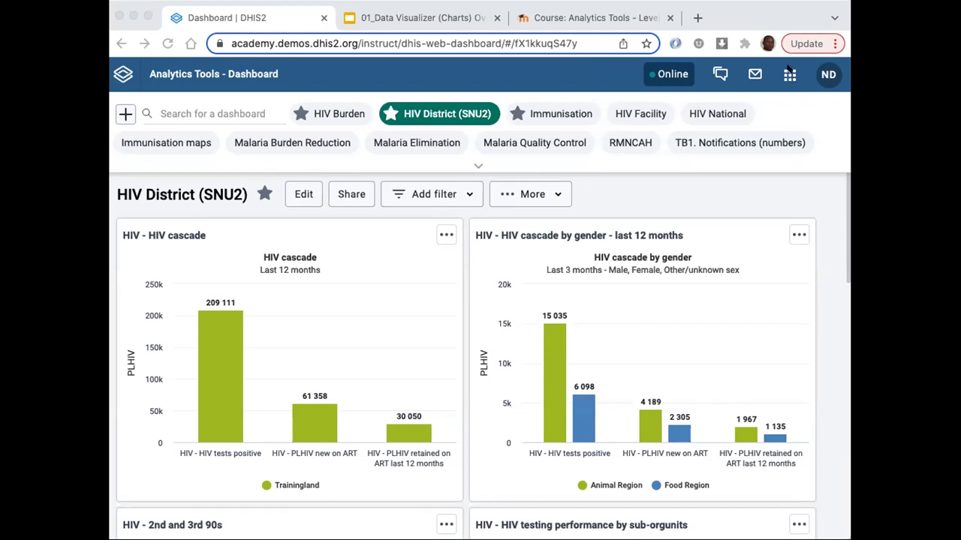
Search the available apps for "vis" to locate Data Visualizer, and close the search without opening an app
{"action": "left_click", "coordinate": [788, 75]}
{"action": "left_click", "coordinate": [787, 76]}
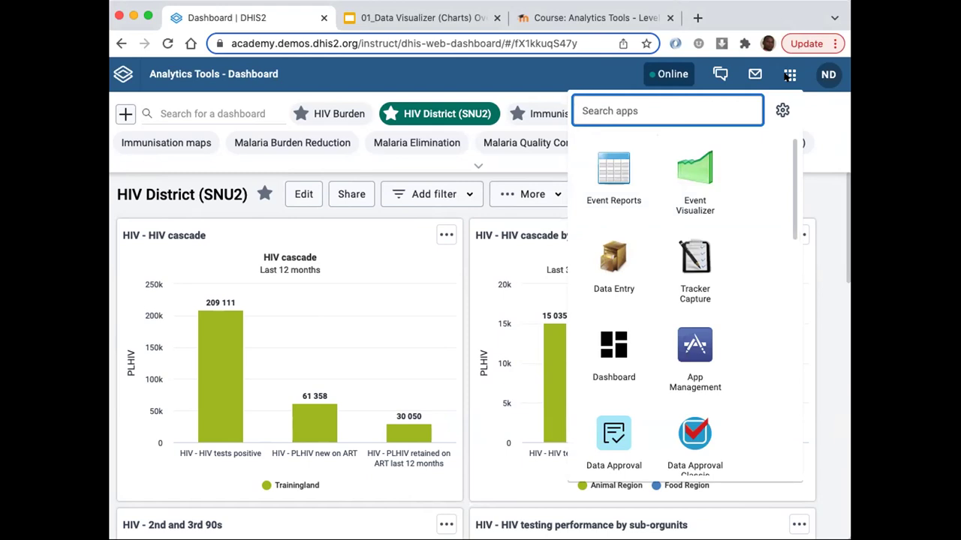
{"action": "left_click", "coordinate": [670, 110]}
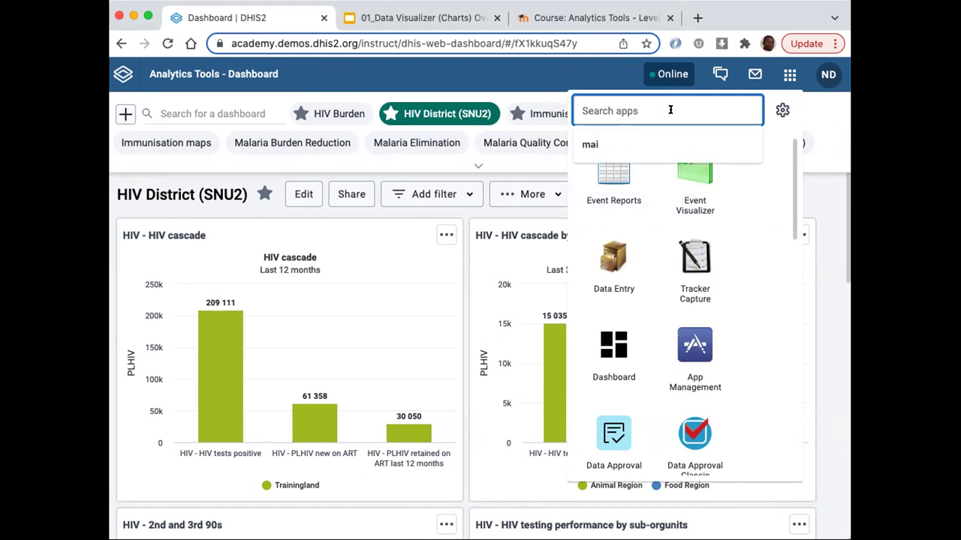
{"action": "type", "text": "vis"}
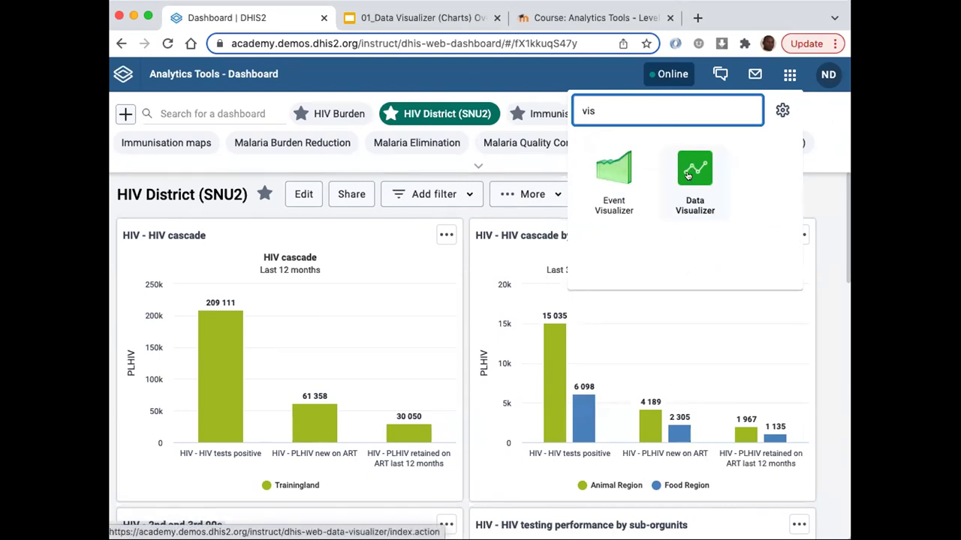
{"action": "left_click", "coordinate": [508, 162]}
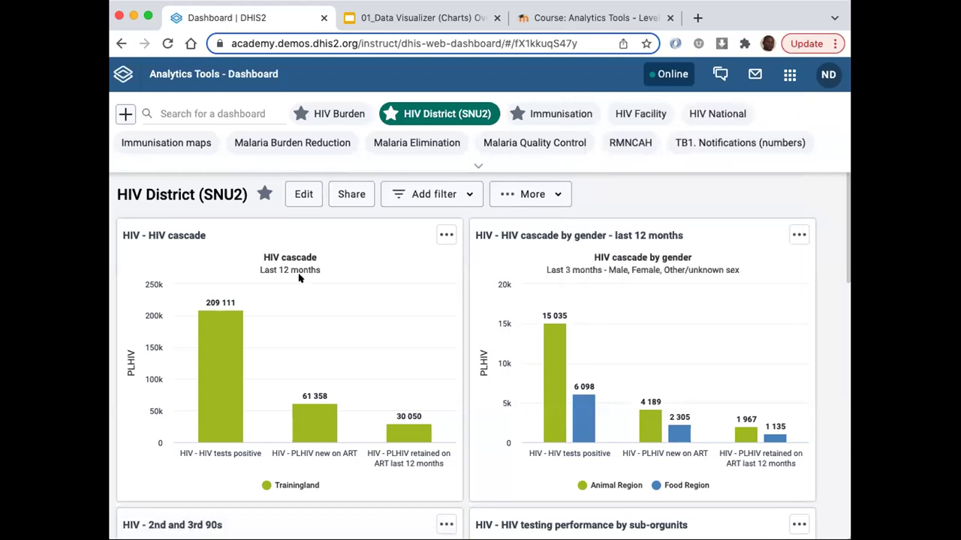
View the options of the HIV - HIV cascade dashboard chart, including opening it in Data Visualizer, and dismiss them
{"action": "scroll", "coordinate": [521, 388], "scroll_direction": "down", "scroll_amount": 3}
{"action": "scroll", "coordinate": [504, 367], "scroll_direction": "up", "scroll_amount": 3}
{"action": "left_click", "coordinate": [445, 235]}
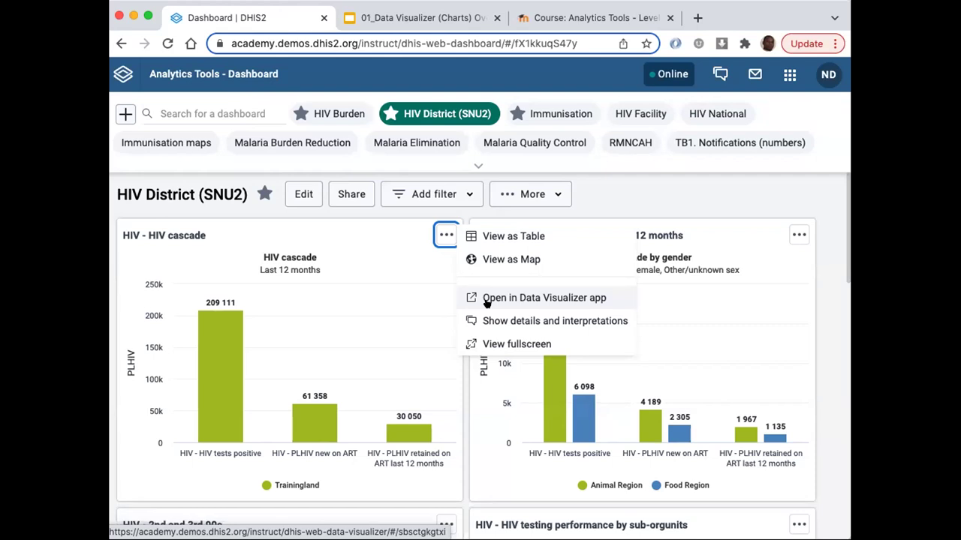
{"action": "left_click", "coordinate": [602, 184]}
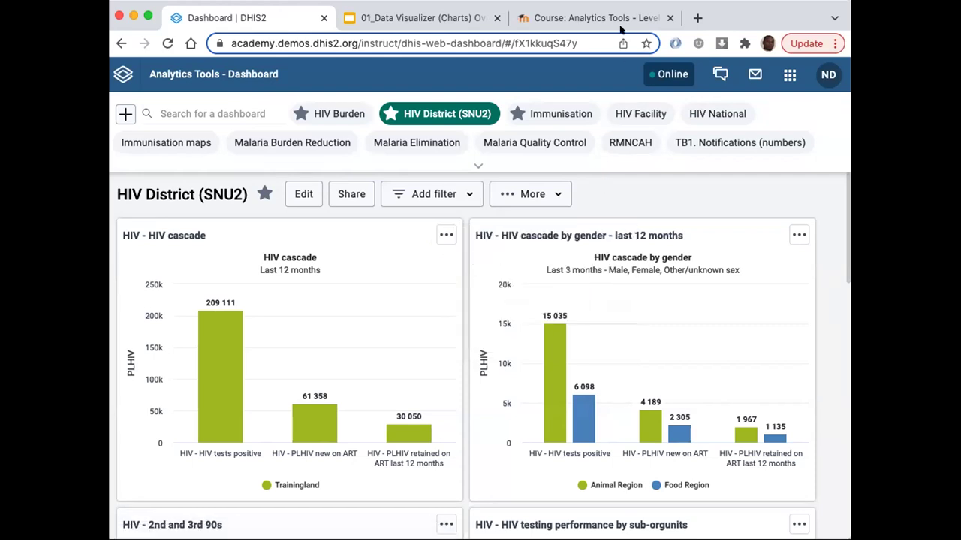
Search the available apps for "vis" and open Data Visualizer
{"action": "left_click", "coordinate": [790, 74]}
{"action": "type", "text": "vis"}
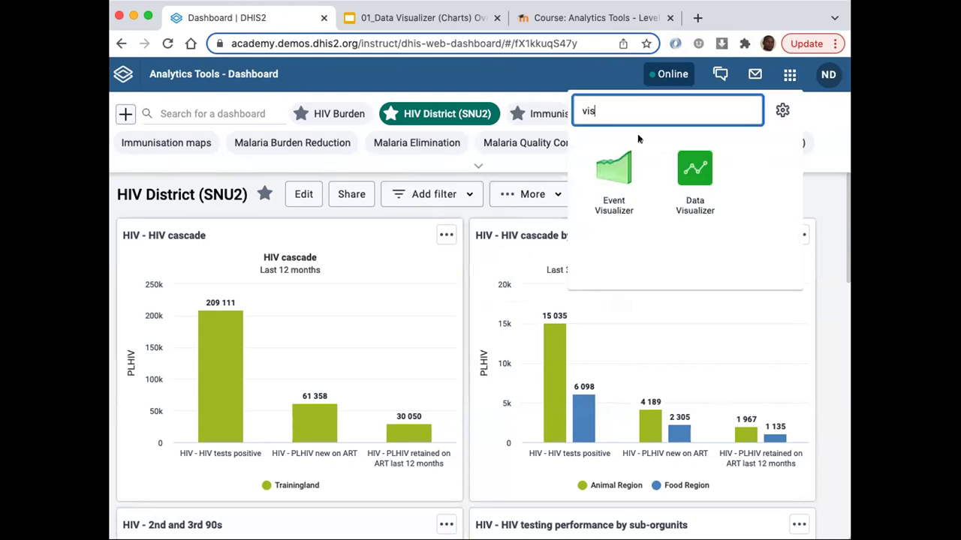
{"action": "left_click", "coordinate": [690, 166]}
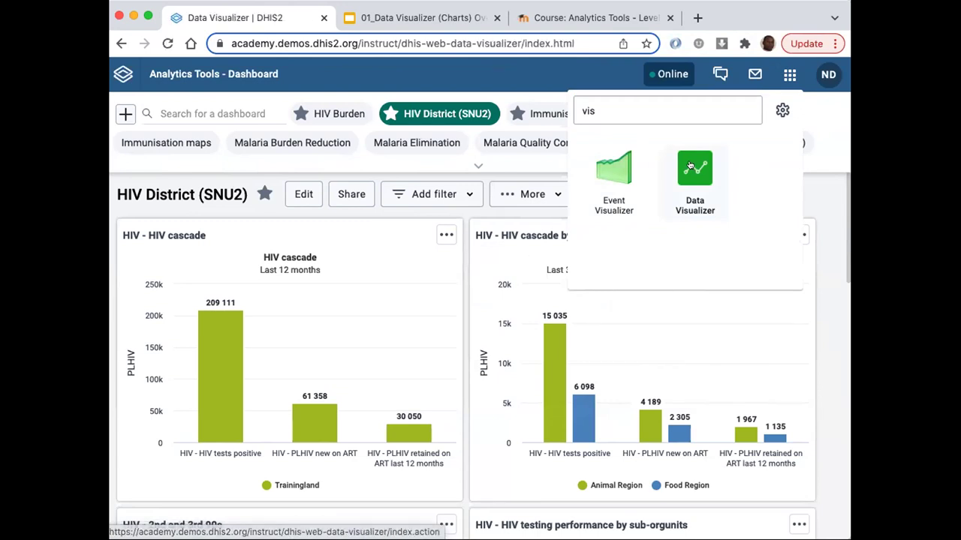
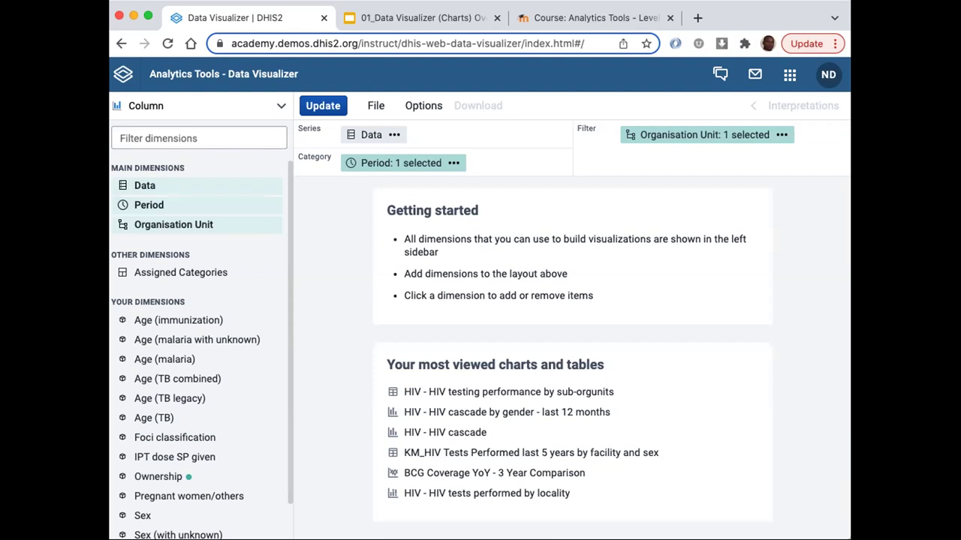
Bring up the list of saved visualizations and look through its entries and the creator filter choices
{"action": "left_click", "coordinate": [376, 106]}
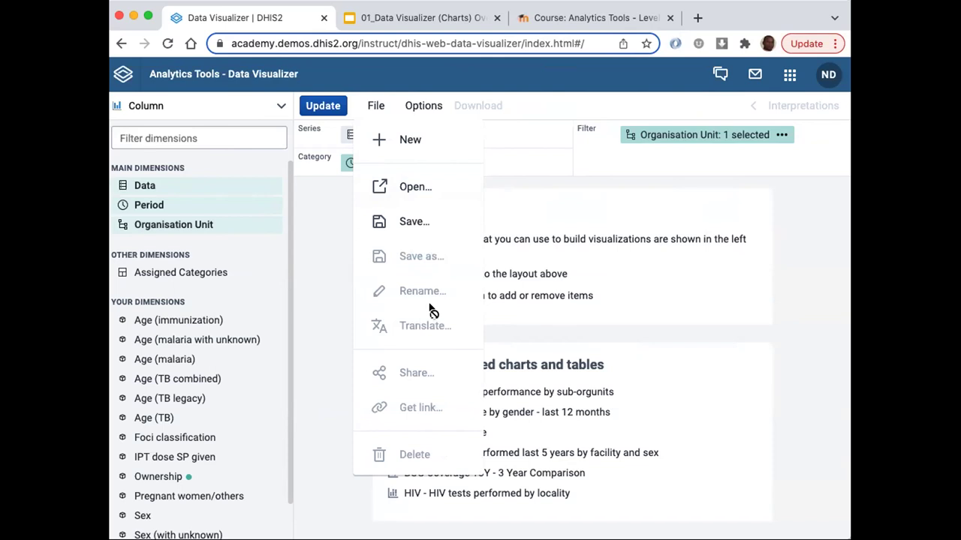
{"action": "left_click", "coordinate": [409, 186]}
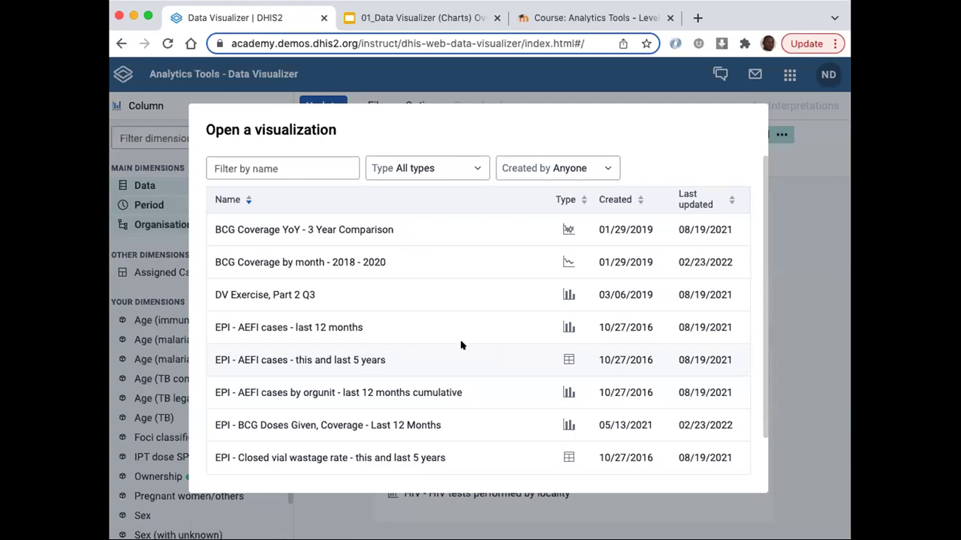
{"action": "scroll", "coordinate": [413, 390], "scroll_direction": "down", "scroll_amount": 2}
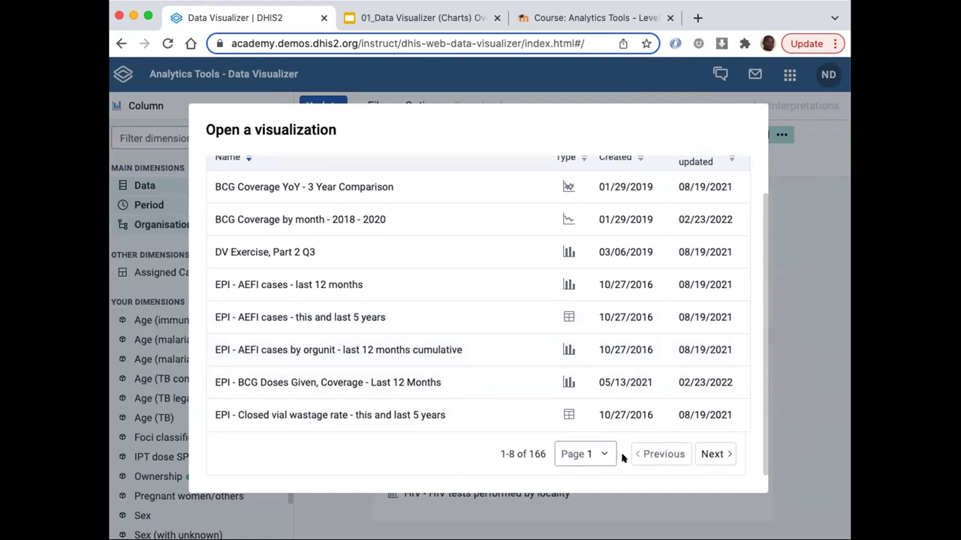
{"action": "scroll", "coordinate": [468, 386], "scroll_direction": "up", "scroll_amount": 2}
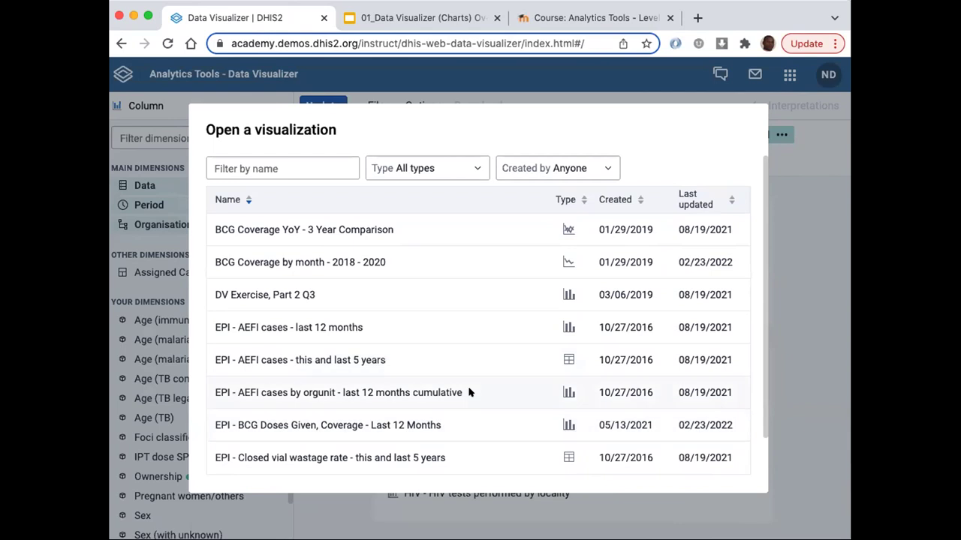
{"action": "left_click", "coordinate": [264, 157]}
{"action": "left_click", "coordinate": [600, 169]}
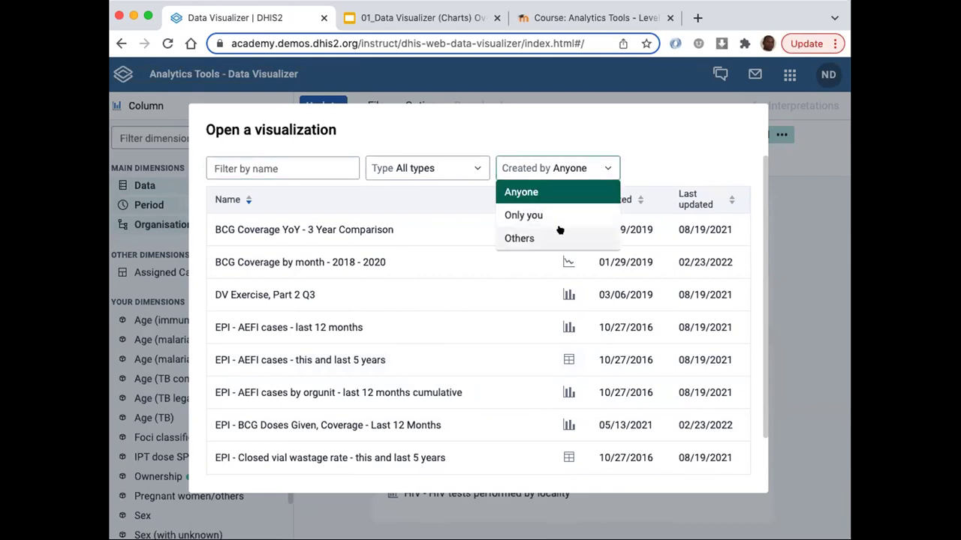
{"action": "left_click", "coordinate": [678, 146]}
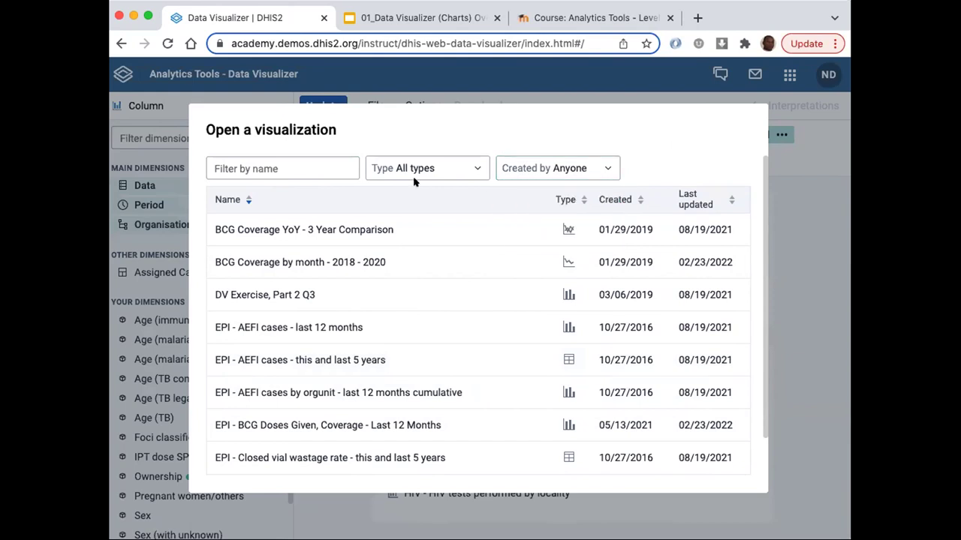
Filter the saved visualizations by the name "HIV - HIV ca" and open the HIV - HIV cascade chart
{"action": "left_click", "coordinate": [261, 160]}
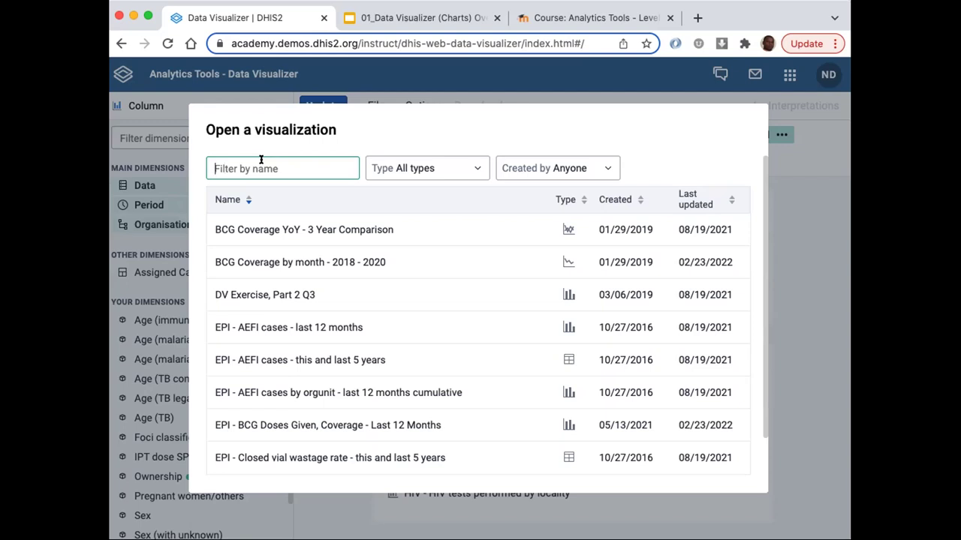
{"action": "type", "text": "HIV"}
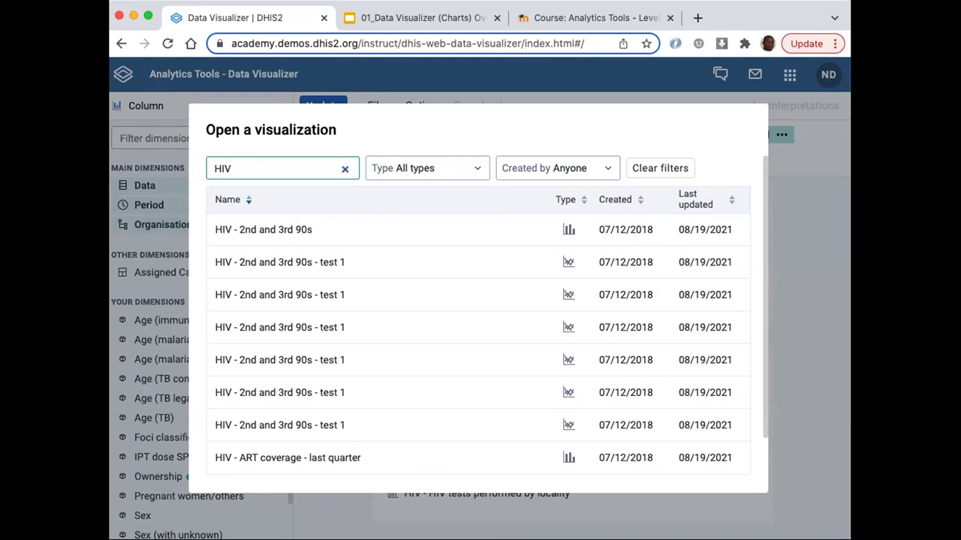
{"action": "type", "text": "- HIV ca"}
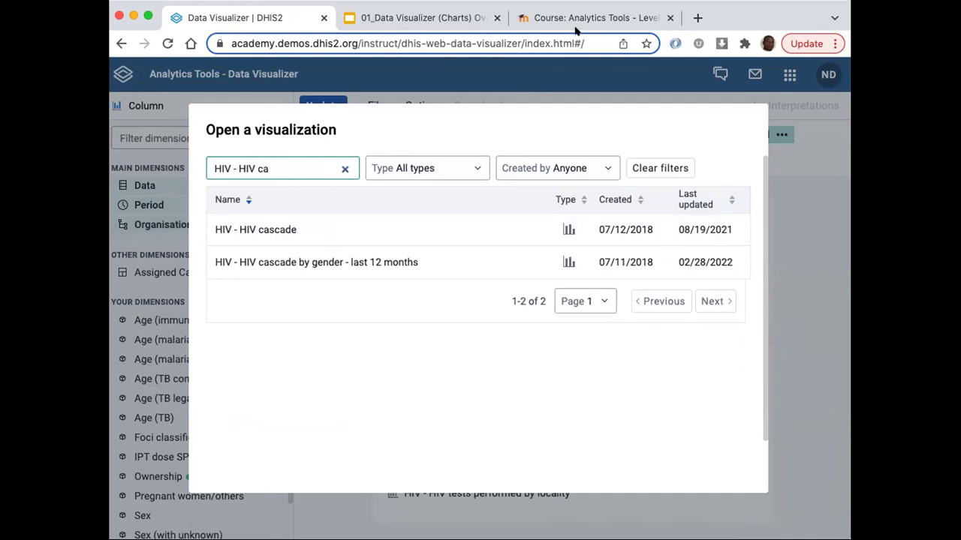
{"action": "left_click", "coordinate": [296, 229]}
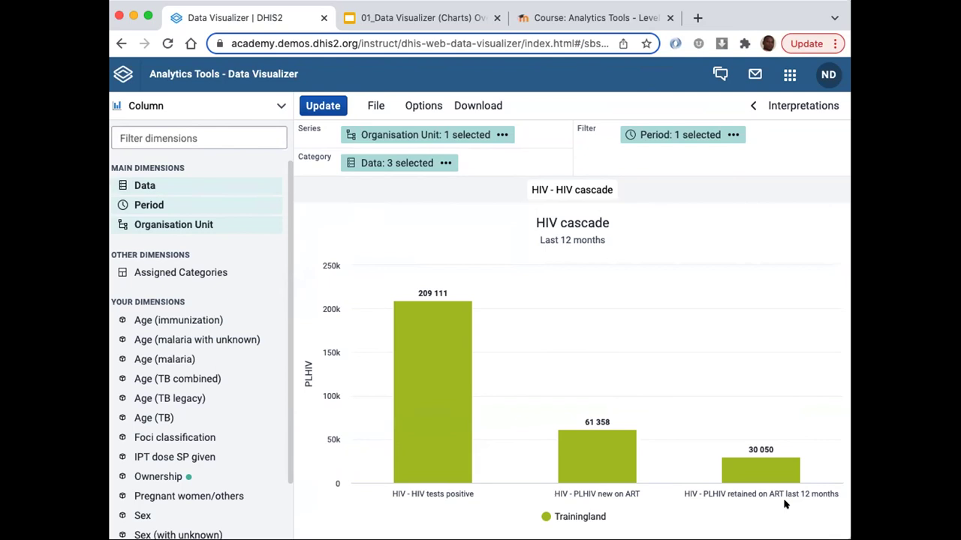
{"action": "mouse_move", "coordinate": [443, 338]}
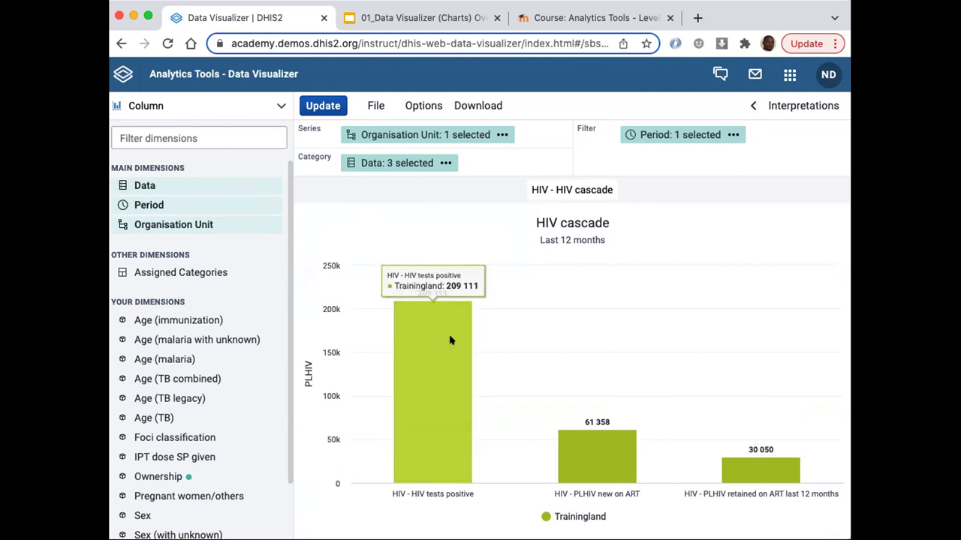
{"action": "mouse_move", "coordinate": [599, 424]}
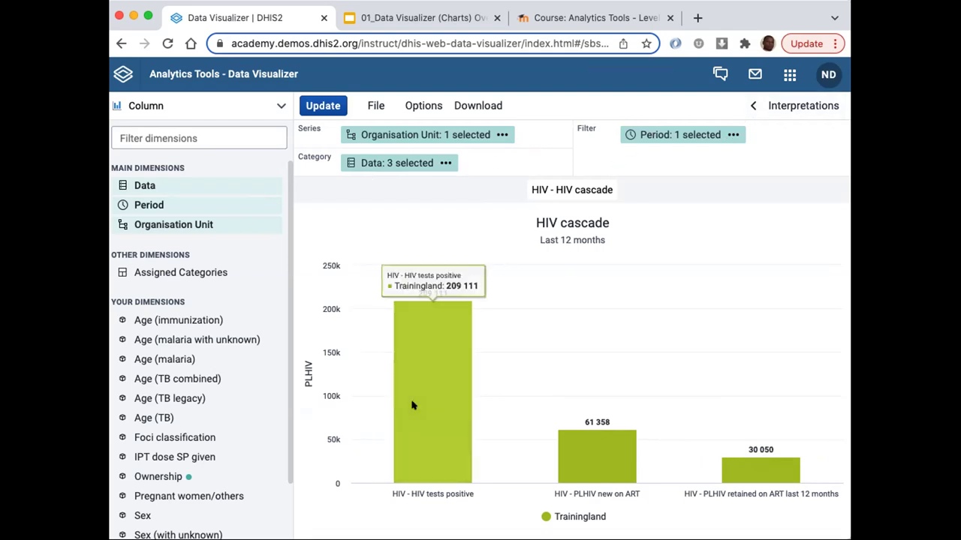
Examine the HIV cascade chart's dimensions, its period filter and the available file commands
{"action": "scroll", "coordinate": [113, 435], "scroll_direction": "down", "scroll_amount": 2}
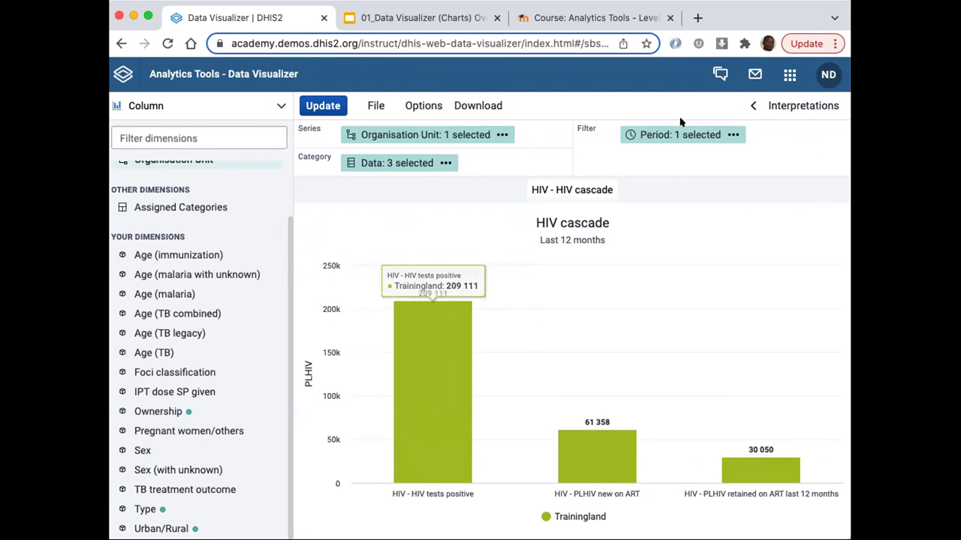
{"action": "mouse_move", "coordinate": [681, 126]}
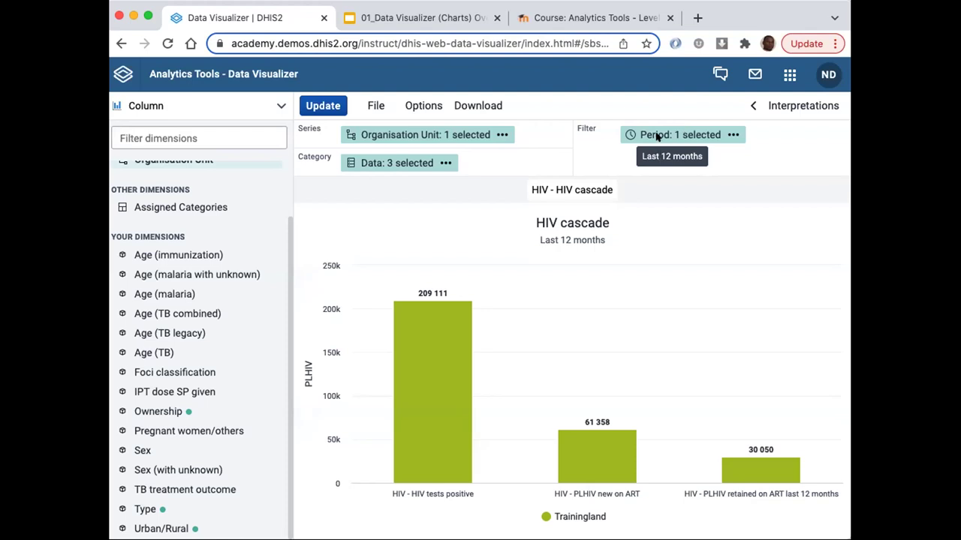
{"action": "mouse_move", "coordinate": [425, 422]}
{"action": "scroll", "coordinate": [150, 274], "scroll_direction": "up", "scroll_amount": 2}
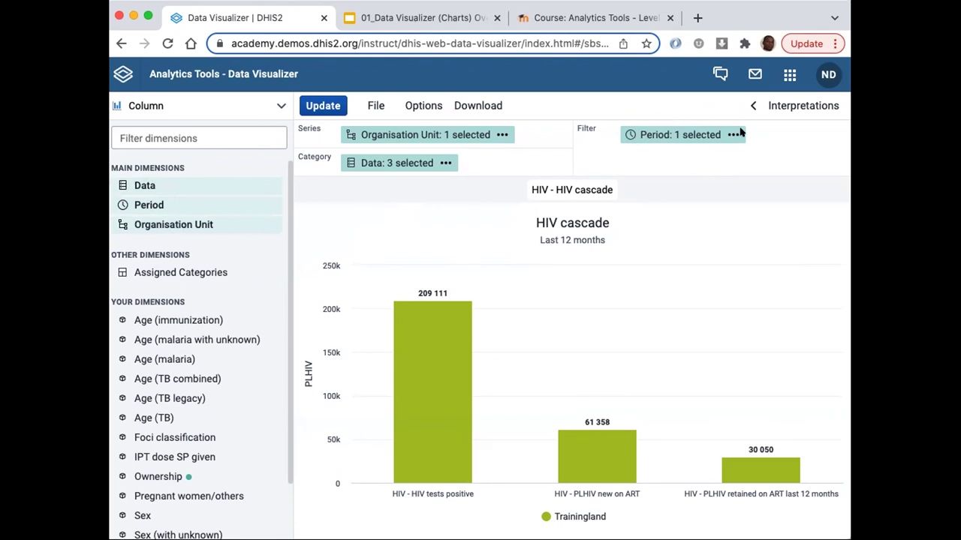
{"action": "mouse_move", "coordinate": [661, 128]}
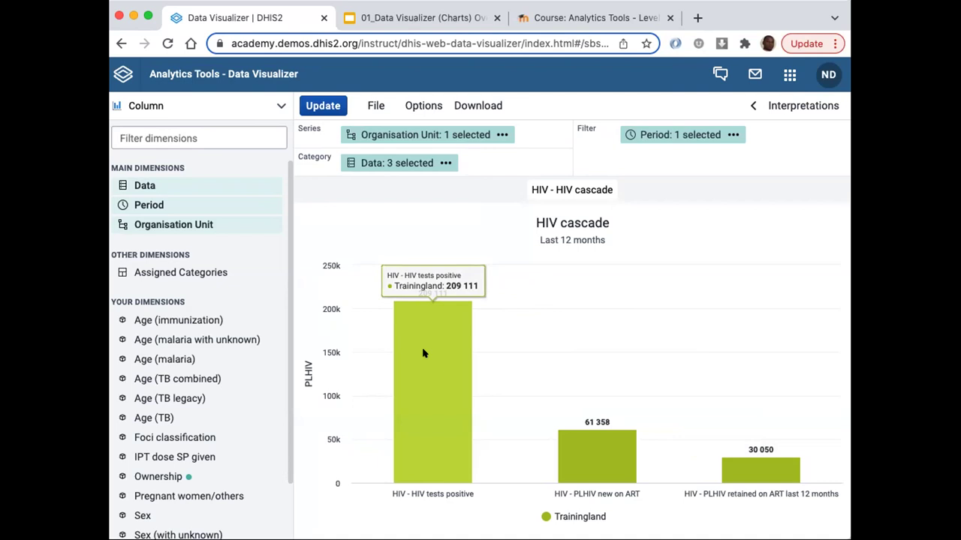
{"action": "left_click", "coordinate": [376, 105]}
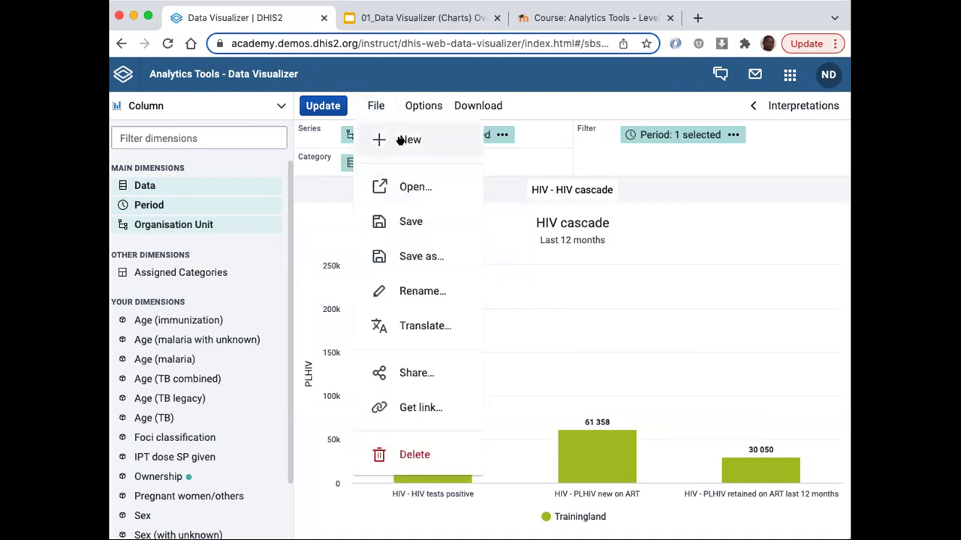
{"action": "left_click", "coordinate": [684, 172]}
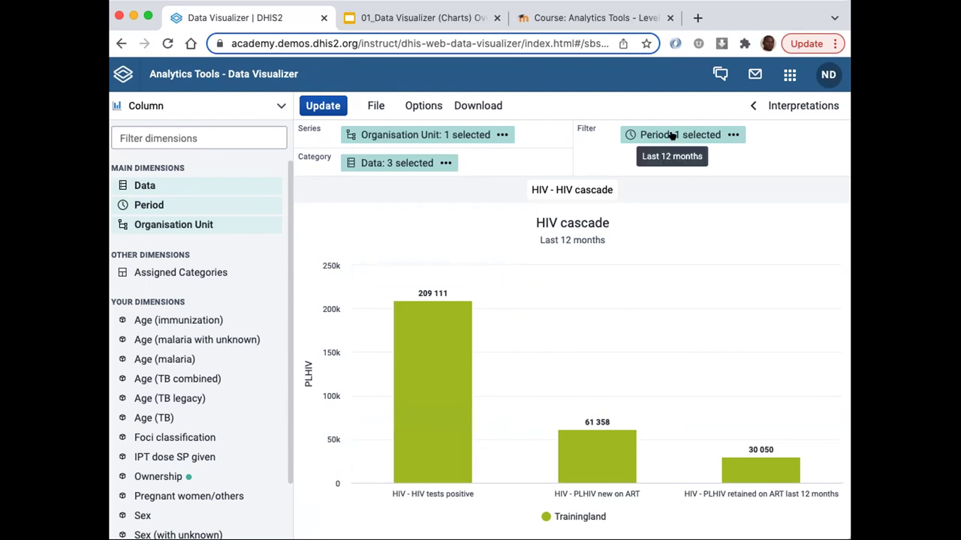
Replace the chart's Last 12 months period with Last 6 months and update the chart
{"action": "left_click", "coordinate": [666, 135]}
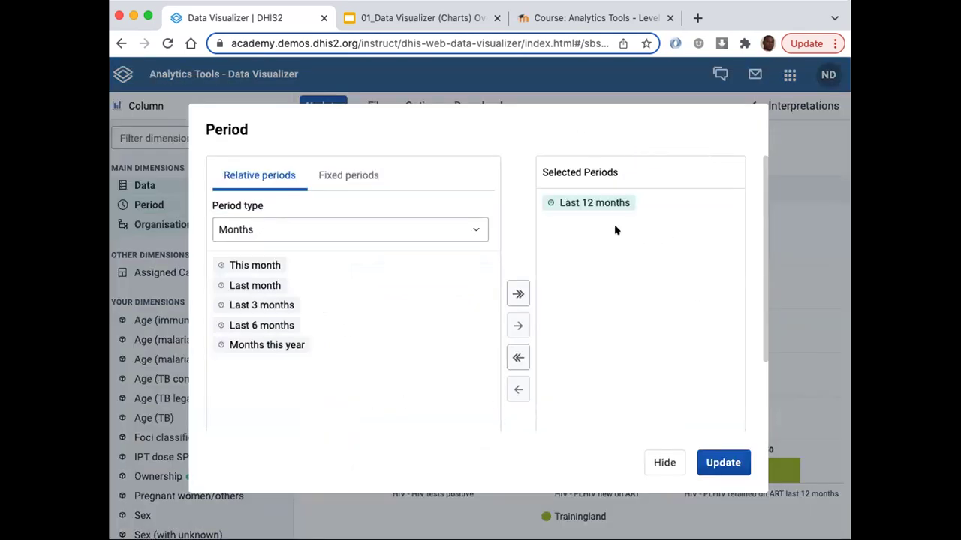
{"action": "left_click", "coordinate": [569, 205]}
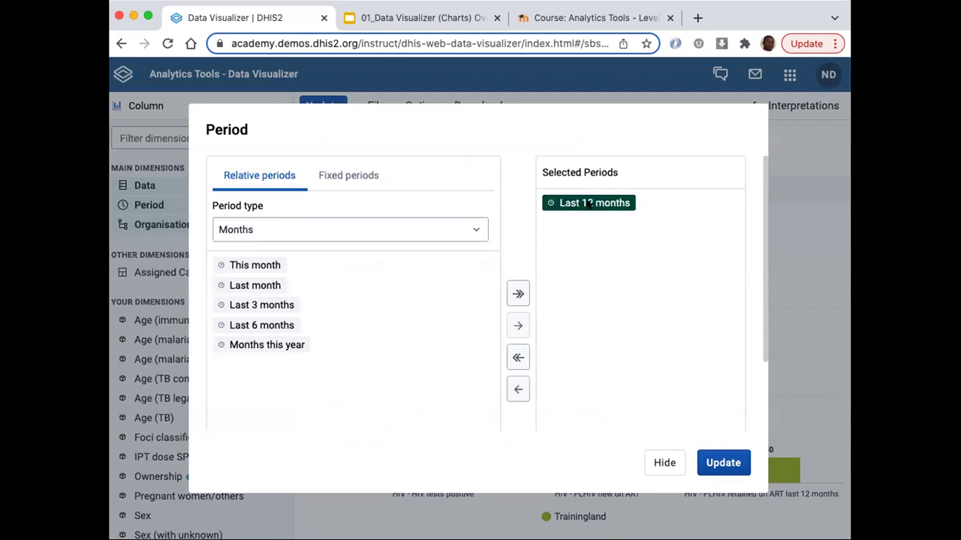
{"action": "left_click", "coordinate": [517, 388]}
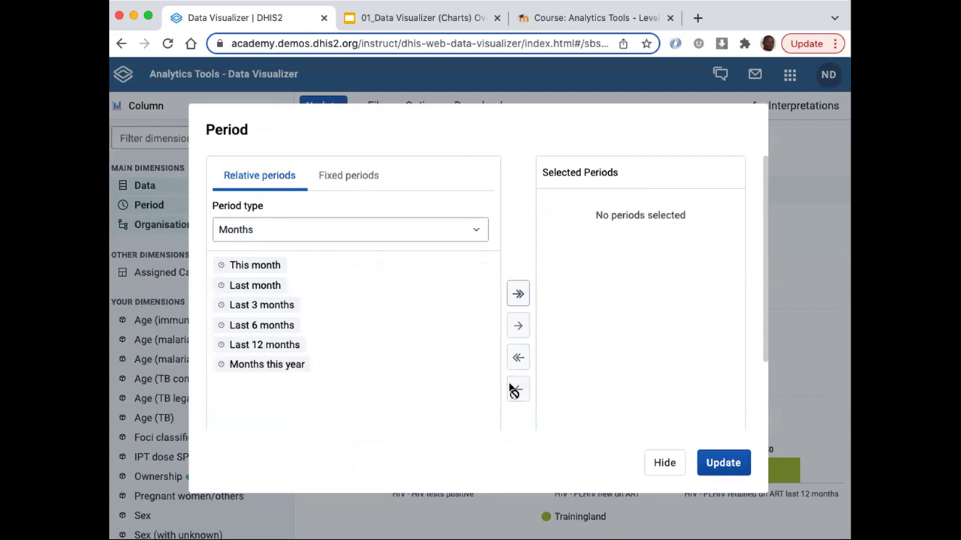
{"action": "left_click", "coordinate": [253, 326]}
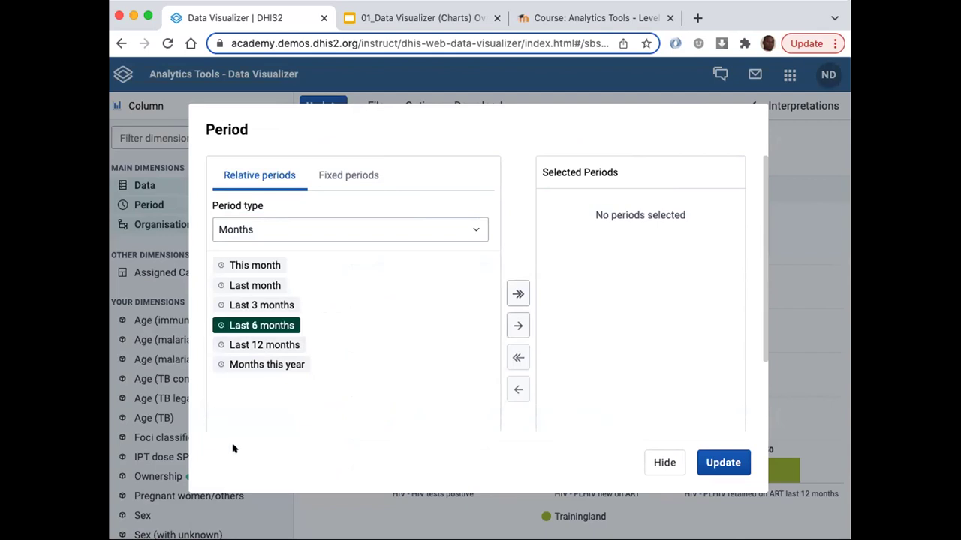
{"action": "double_click", "coordinate": [255, 328]}
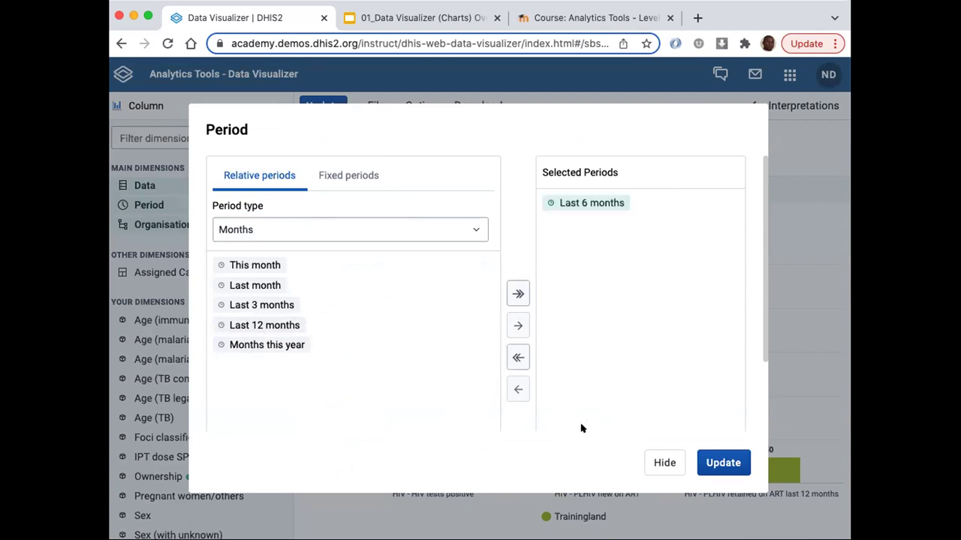
{"action": "left_click", "coordinate": [721, 463]}
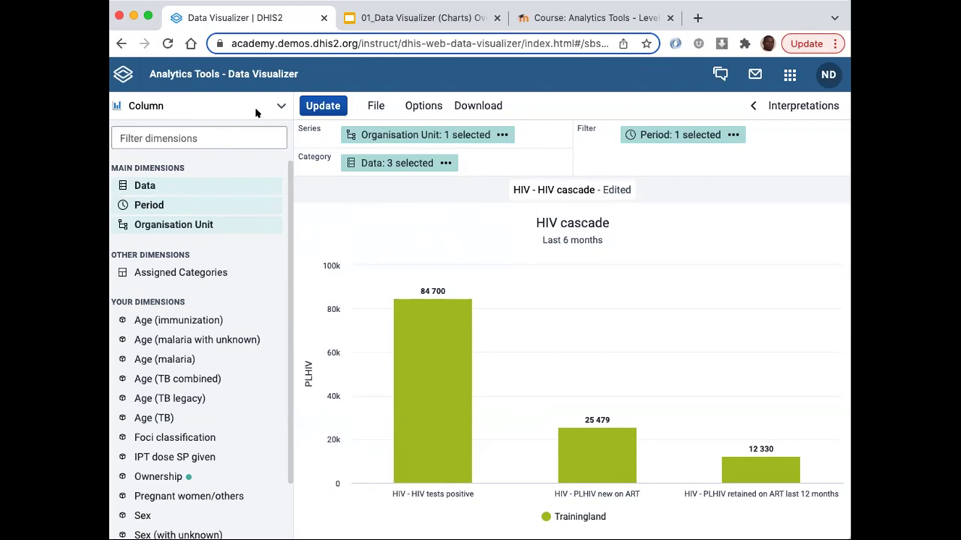
Rearrange the chart layout with Data as series, Period as category and Organisation Unit as filter
{"action": "mouse_move", "coordinate": [664, 137]}
{"action": "left_click_drag", "start_coordinate": [664, 138], "coordinate": [378, 155]}
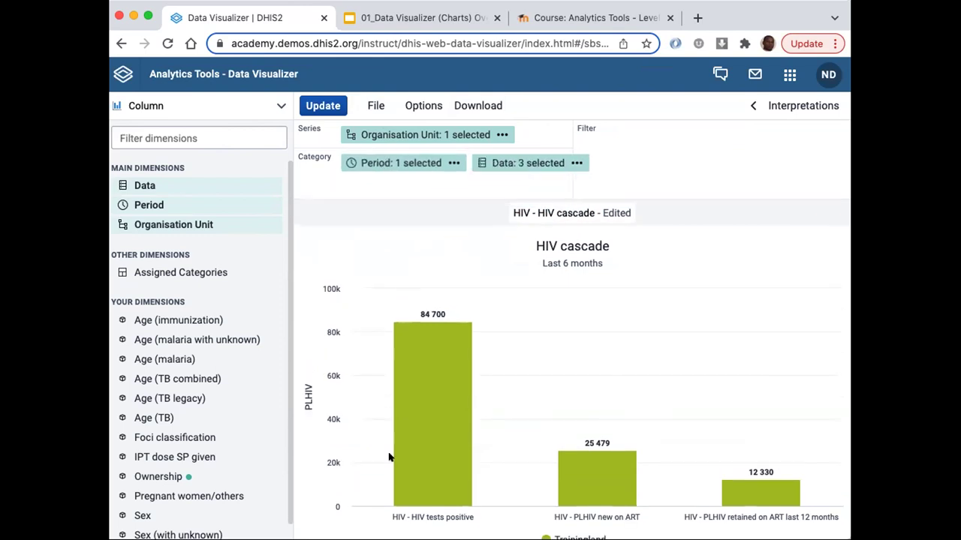
{"action": "mouse_move", "coordinate": [783, 489]}
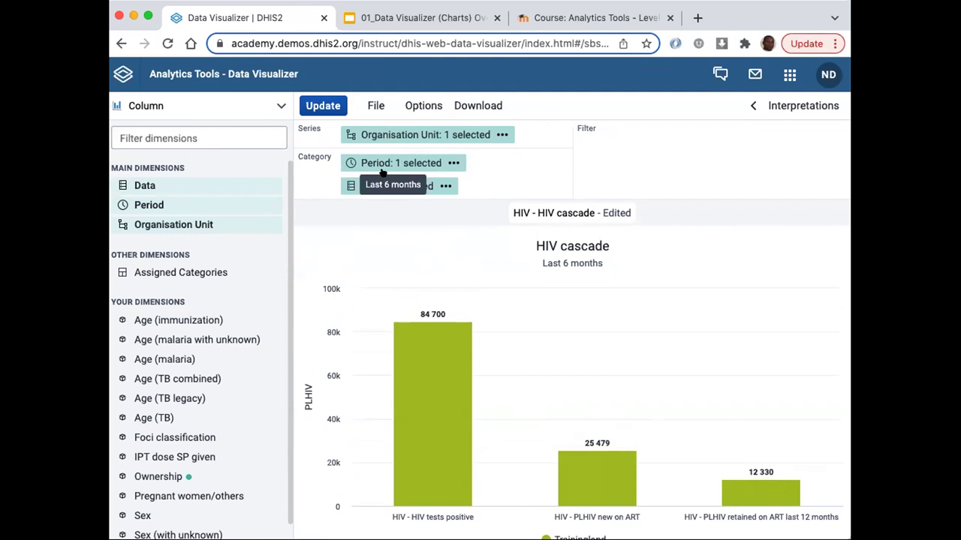
{"action": "mouse_move", "coordinate": [373, 187]}
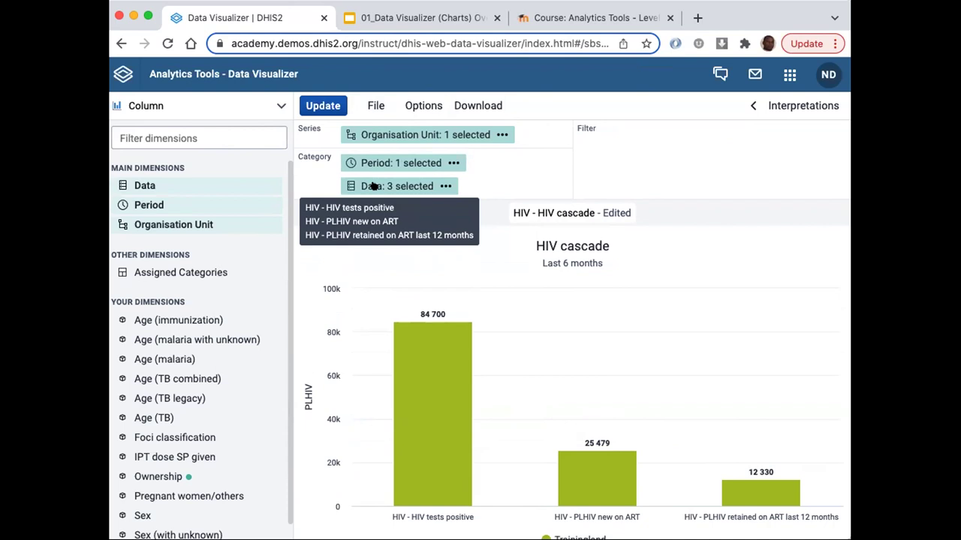
{"action": "left_click_drag", "start_coordinate": [373, 186], "coordinate": [376, 132]}
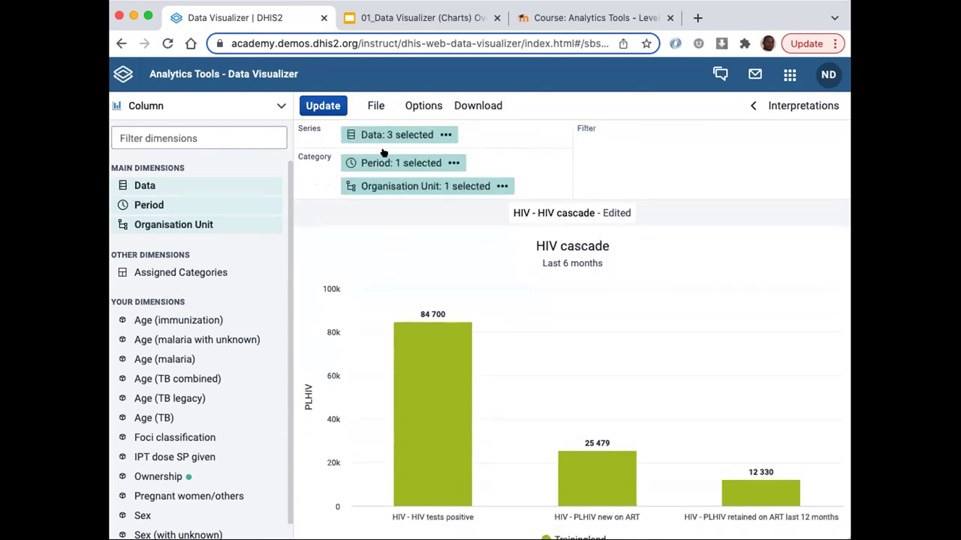
{"action": "left_click_drag", "start_coordinate": [381, 185], "coordinate": [643, 137]}
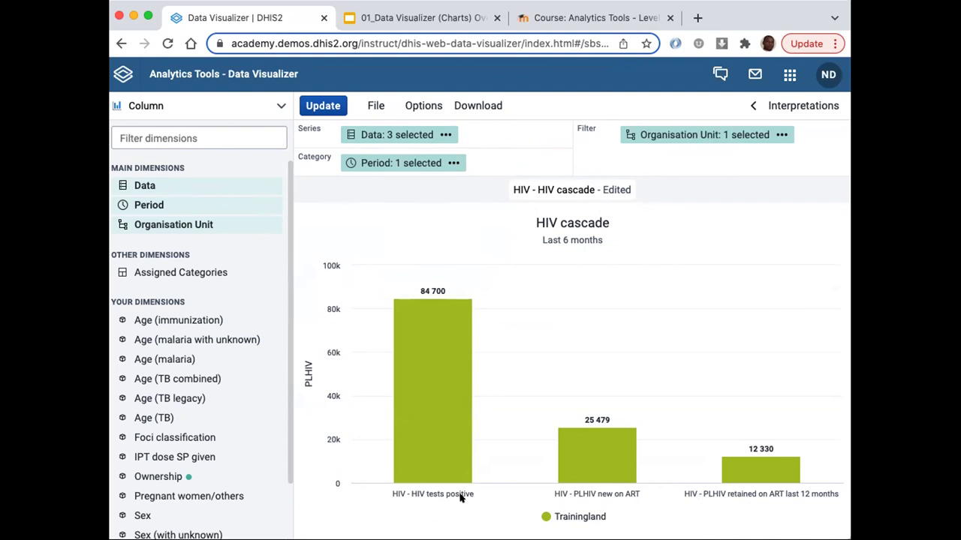
Swap the layout so Period is the series and Data the category, and update the chart
{"action": "left_click_drag", "start_coordinate": [399, 135], "coordinate": [493, 162]}
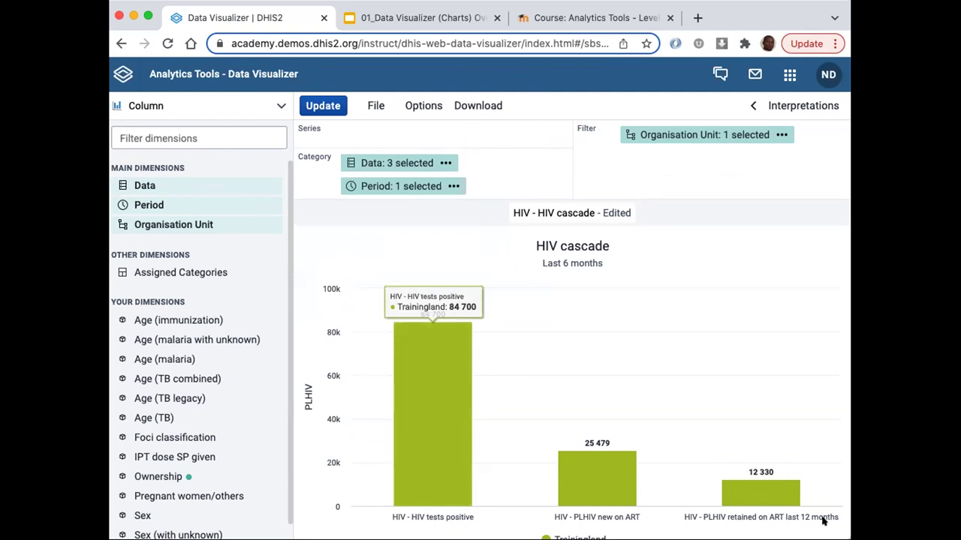
{"action": "left_click_drag", "start_coordinate": [382, 186], "coordinate": [381, 133]}
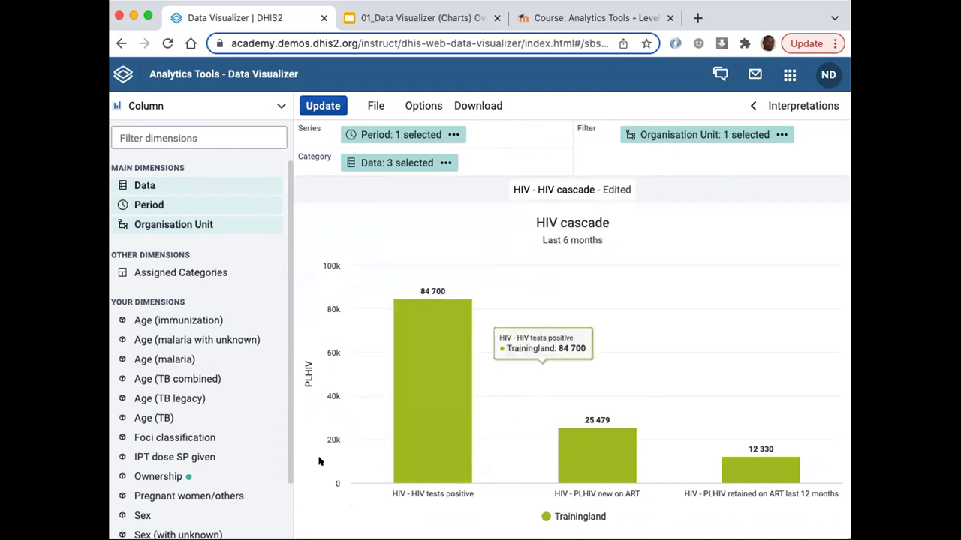
{"action": "left_click", "coordinate": [317, 106]}
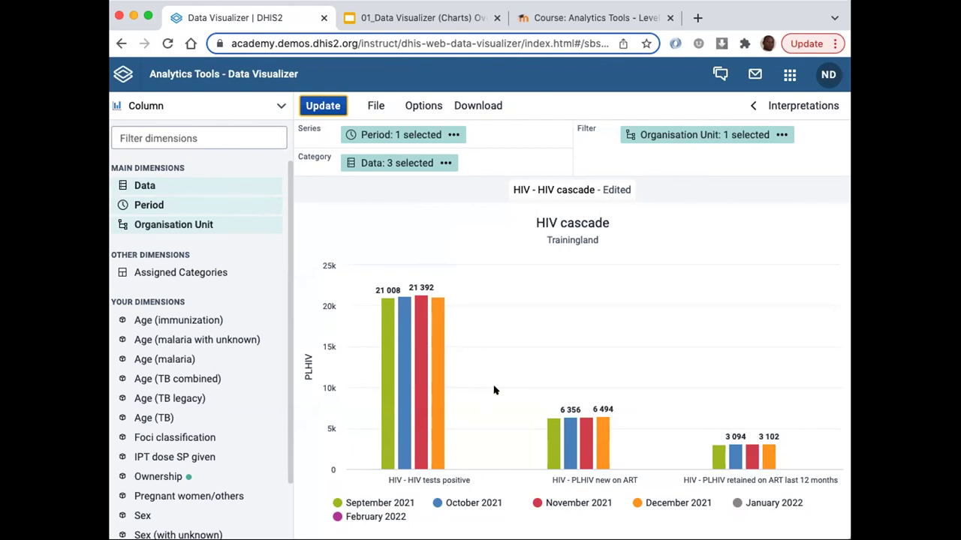
Set Data as the series and Period as the category, and redraw the chart by month
{"action": "mouse_move", "coordinate": [402, 481]}
{"action": "left_click_drag", "start_coordinate": [382, 164], "coordinate": [334, 133]}
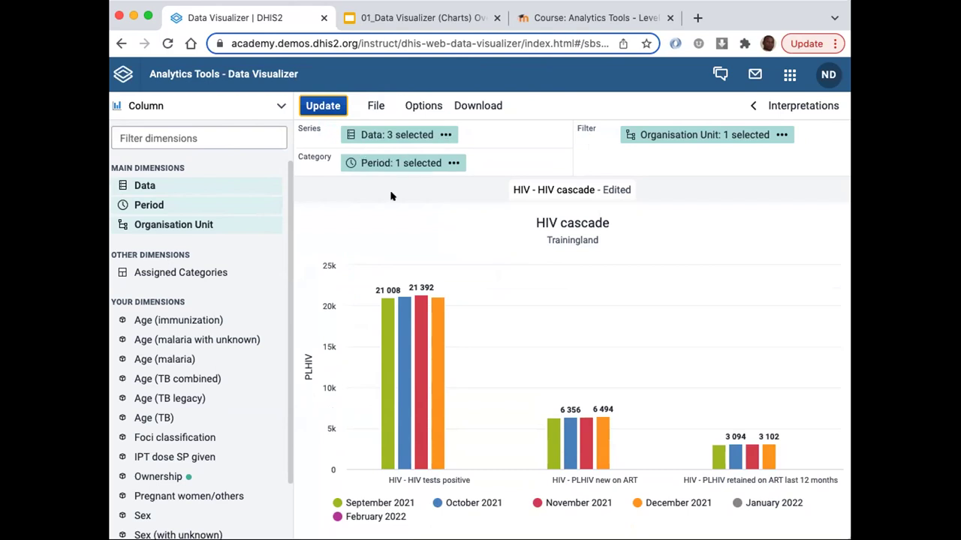
{"action": "left_click", "coordinate": [322, 105]}
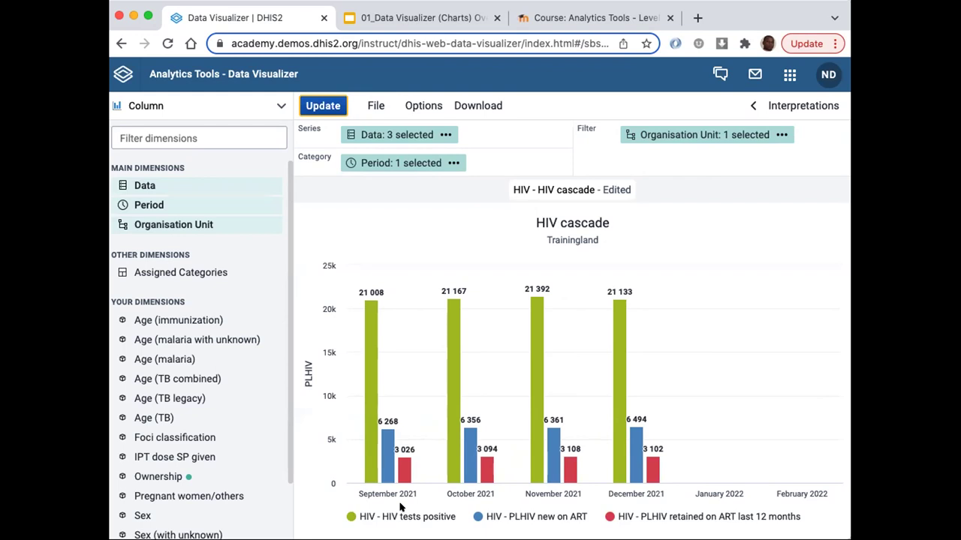
{"action": "mouse_move", "coordinate": [479, 465]}
Review the data items selected for the series and close the selection without changing it
{"action": "mouse_move", "coordinate": [372, 141]}
{"action": "left_click", "coordinate": [398, 134]}
{"action": "left_click", "coordinate": [600, 255]}
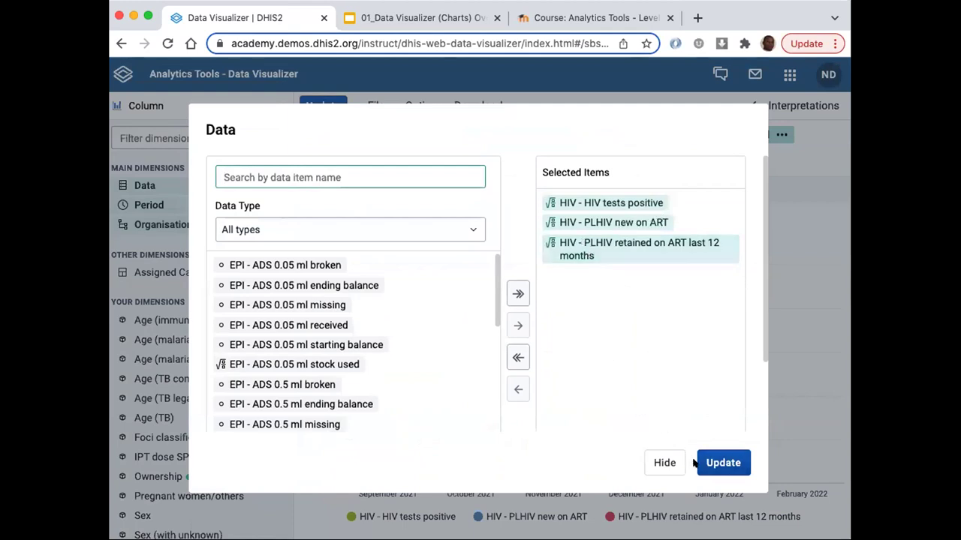
{"action": "left_click", "coordinate": [656, 463]}
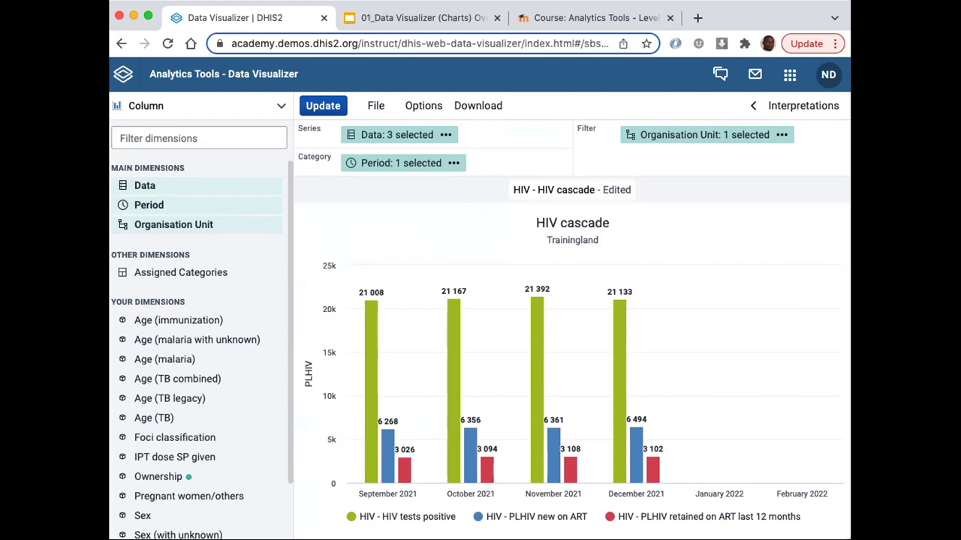
Start saving the chart as a new visualization named "PTB - HIV Cascade per Month in the Last 12 months"
{"action": "left_click", "coordinate": [376, 104]}
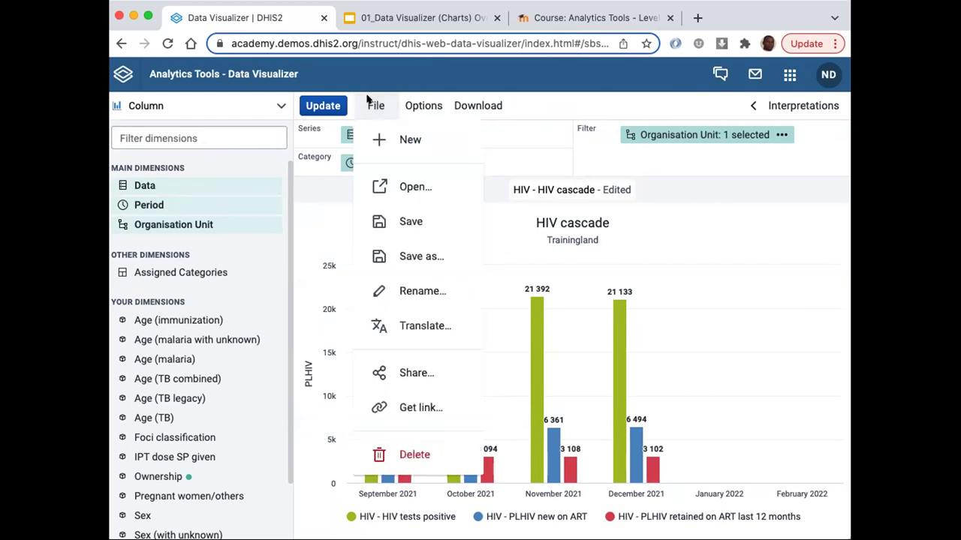
{"action": "left_click", "coordinate": [406, 256]}
{"action": "left_click", "coordinate": [414, 191]}
{"action": "triple_click", "coordinate": [342, 192]}
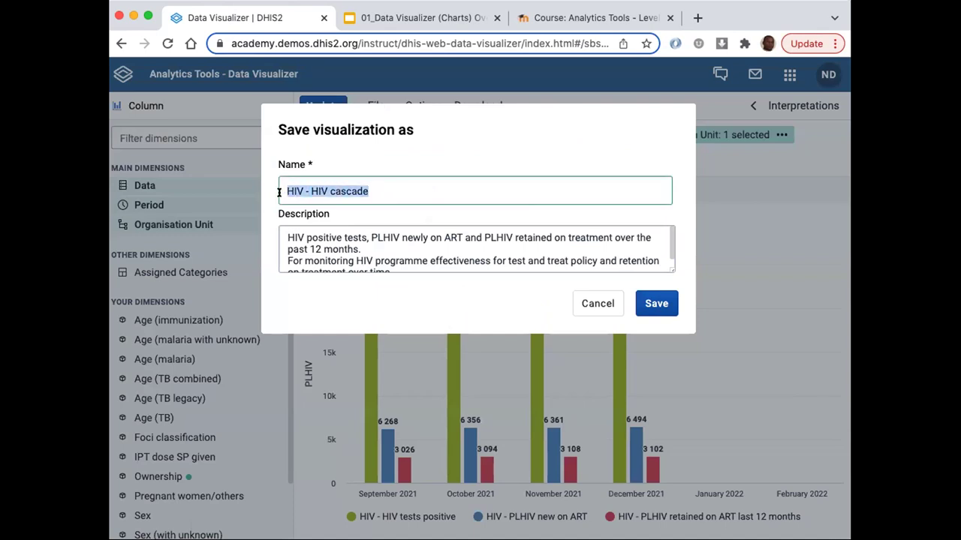
{"action": "key", "text": "BackSpace"}
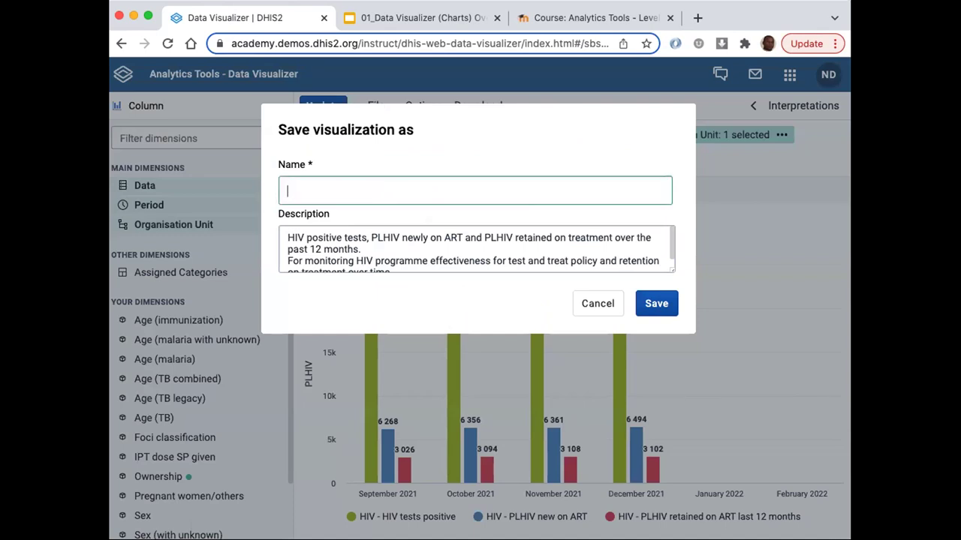
{"action": "type", "text": "PT"}
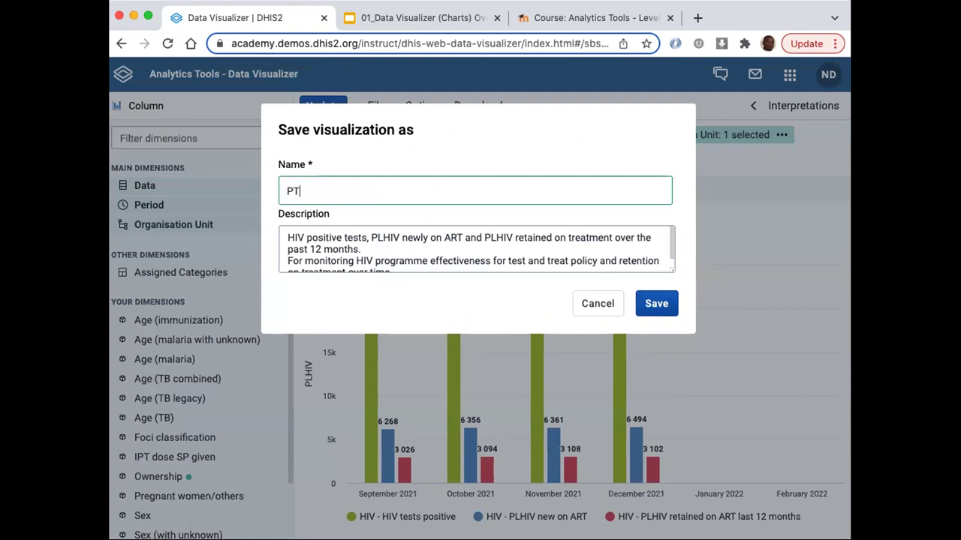
{"action": "type", "text": "B - HIV C"}
{"action": "type", "text": "ascad"}
{"action": "type", "text": "e per "}
{"action": "type", "text": "Mon"}
{"action": "key", "text": "BackSpace"}
{"action": "type", "text": "onth in the La"}
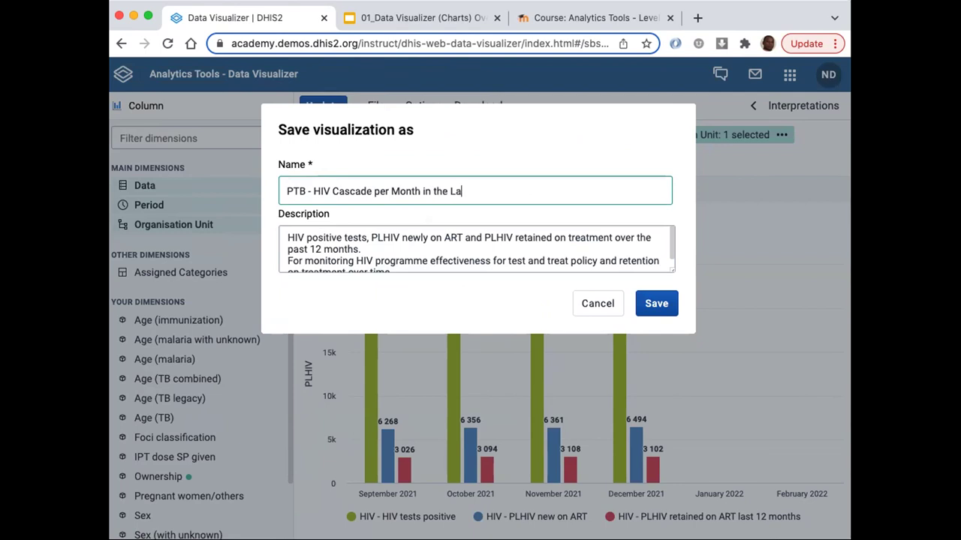
{"action": "type", "text": "st 12 months"}
Replace the description with "sfsdfd", check the parts of the name, and save the new visualization
{"action": "left_click_drag", "start_coordinate": [288, 238], "coordinate": [418, 298]}
{"action": "key", "text": "BackSpace"}
{"action": "type", "text": "sfsdfd"}
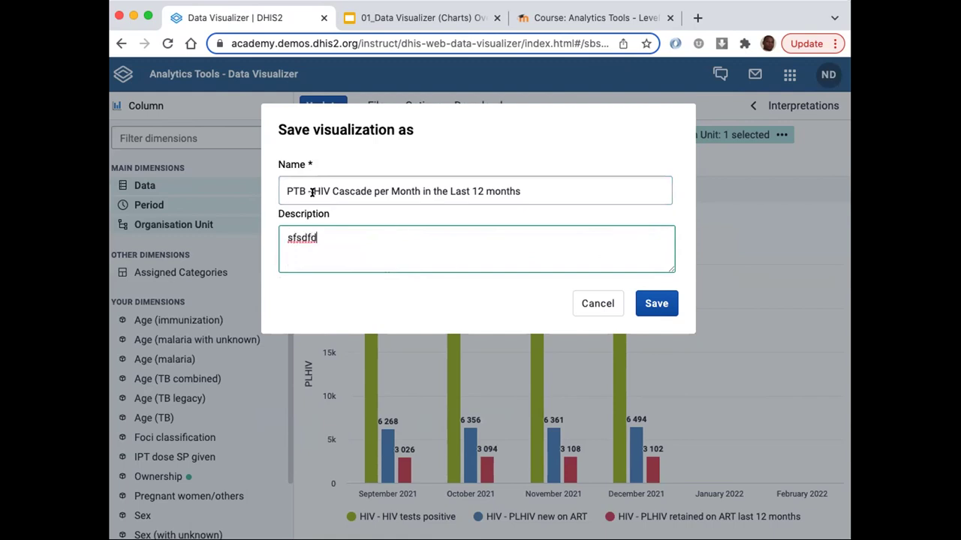
{"action": "left_click_drag", "start_coordinate": [311, 186], "coordinate": [279, 192]}
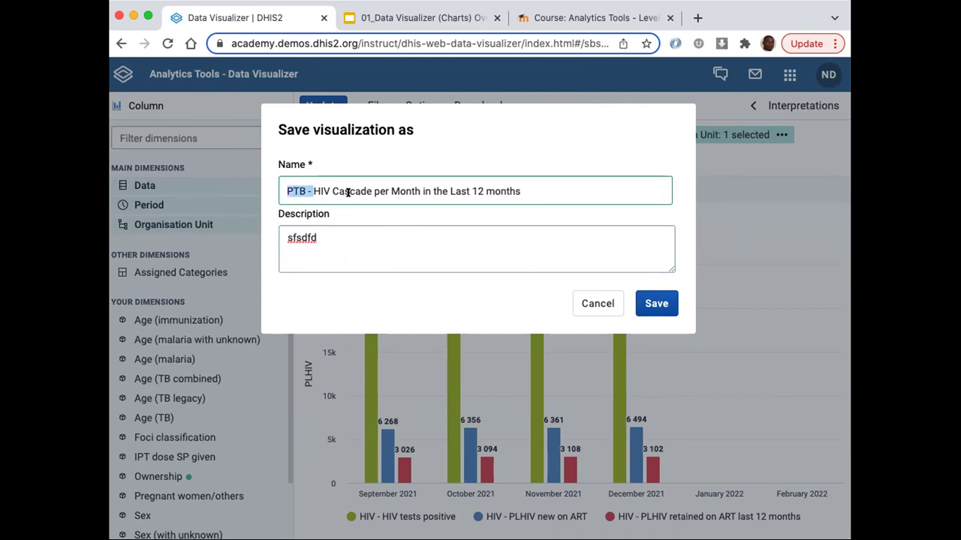
{"action": "double_click", "coordinate": [324, 184]}
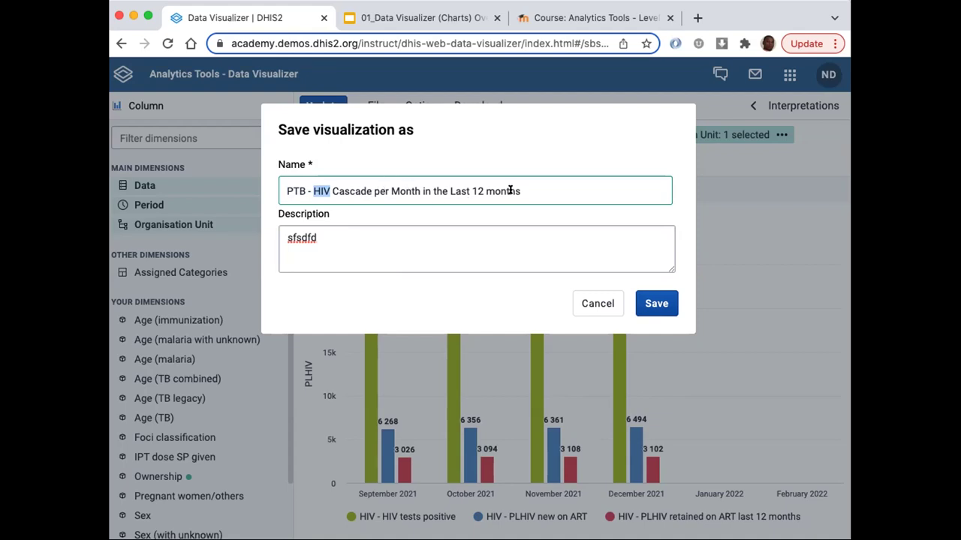
{"action": "left_click_drag", "start_coordinate": [521, 188], "coordinate": [442, 184]}
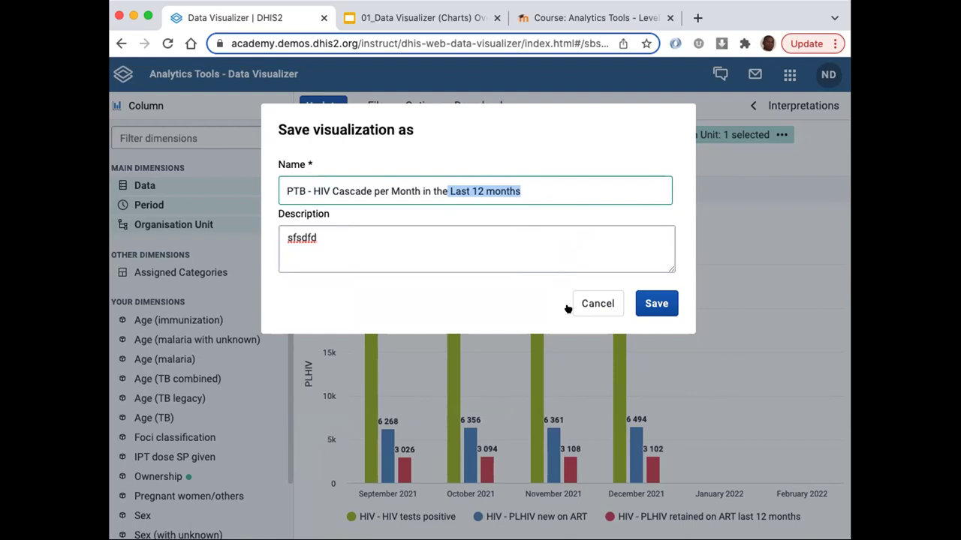
{"action": "left_click", "coordinate": [657, 304]}
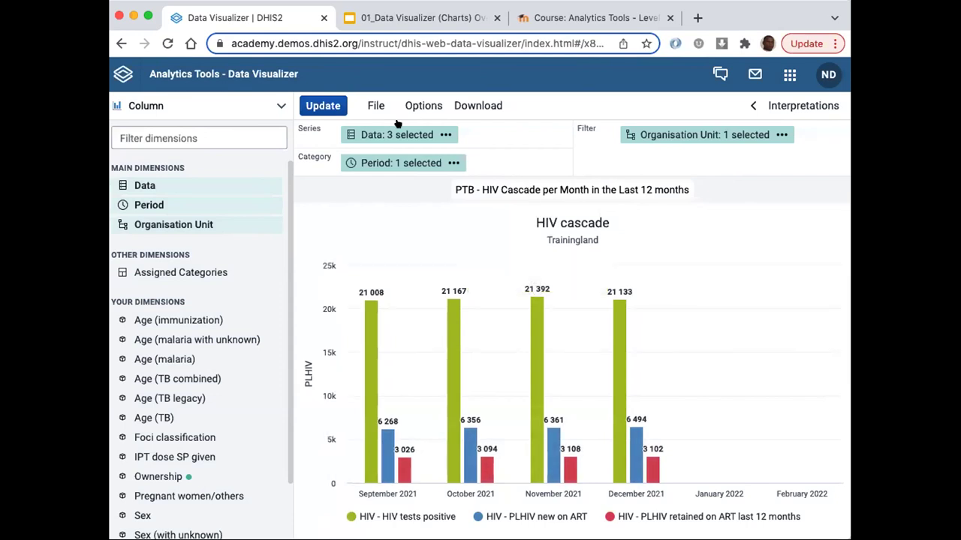
Search the saved visualizations for "HIV Cas" and open "PTB - HIV Cascade per Month in the Last 12 months"
{"action": "left_click", "coordinate": [373, 105]}
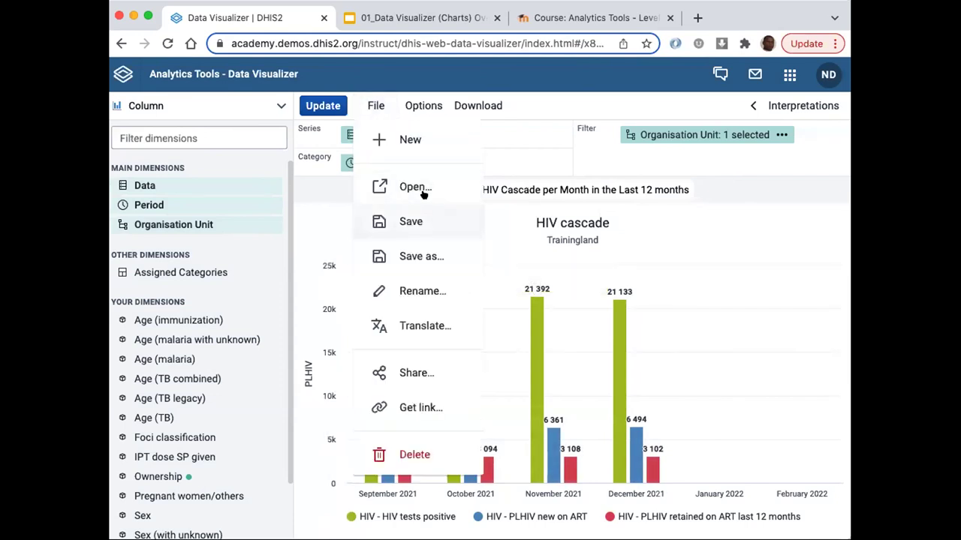
{"action": "left_click", "coordinate": [424, 192]}
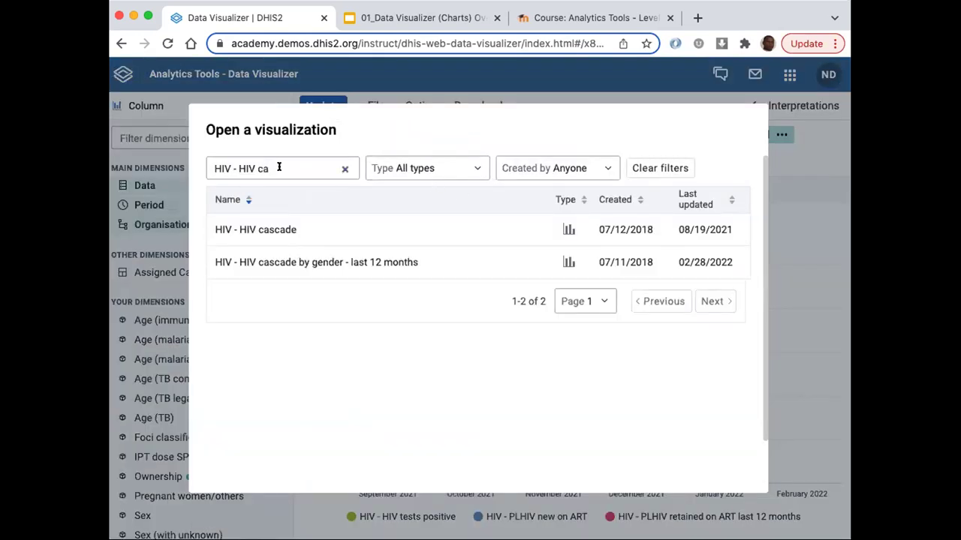
{"action": "left_click_drag", "start_coordinate": [272, 168], "coordinate": [188, 167]}
{"action": "type", "text": "BHIV casc"}
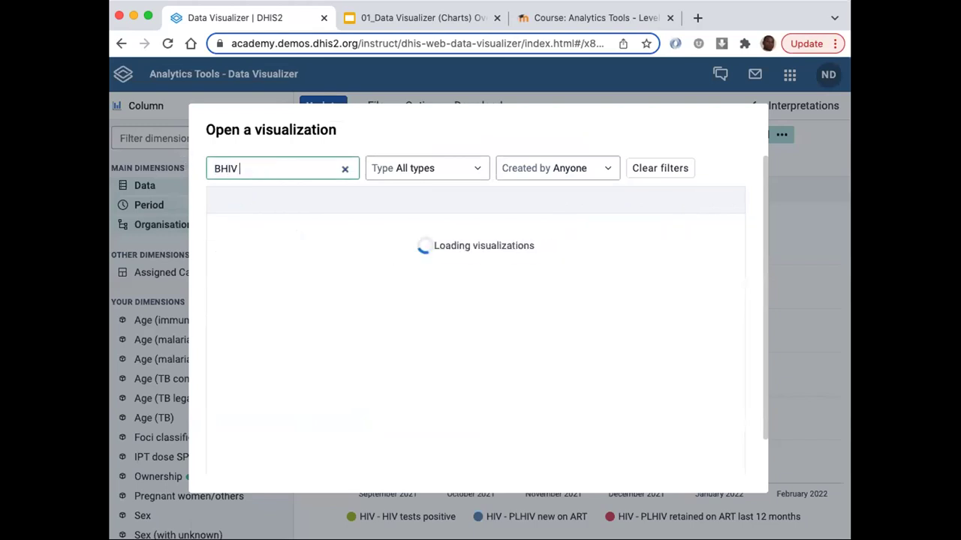
{"action": "key", "text": "BackSpace"}
{"action": "key", "text": "BackSpace"}
{"action": "key", "text": "BackSpace"}
{"action": "key", "text": "BackSpace"}
{"action": "key", "text": "BackSpace"}
{"action": "key", "text": "BackSpace"}
{"action": "key", "text": "BackSpace"}
{"action": "key", "text": "BackSpace"}
{"action": "key", "text": "BackSpace"}
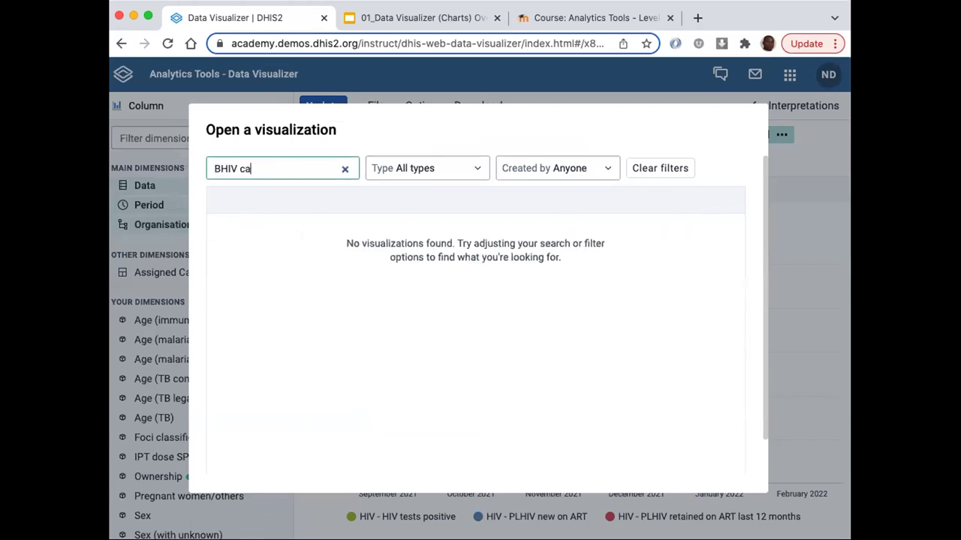
{"action": "type", "text": "HIV Cas"}
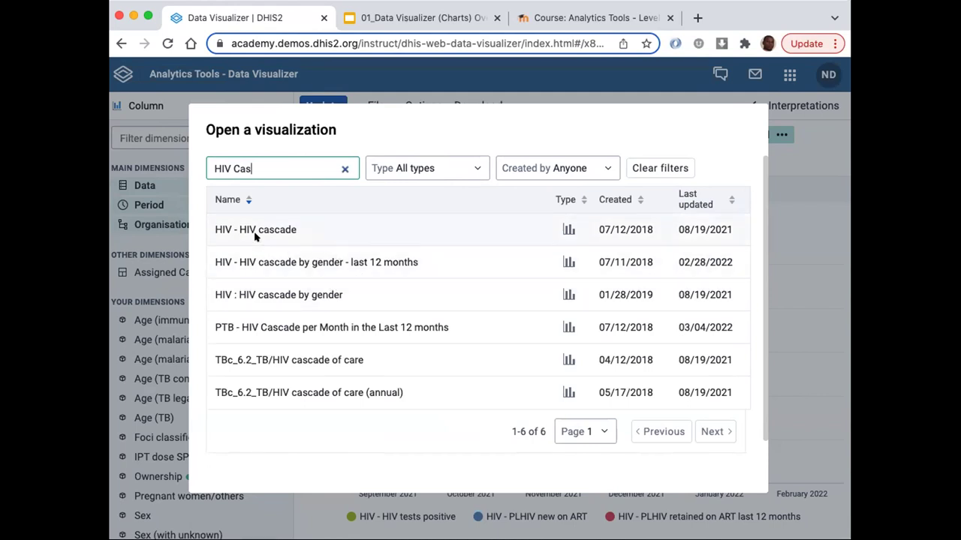
{"action": "left_click", "coordinate": [261, 334]}
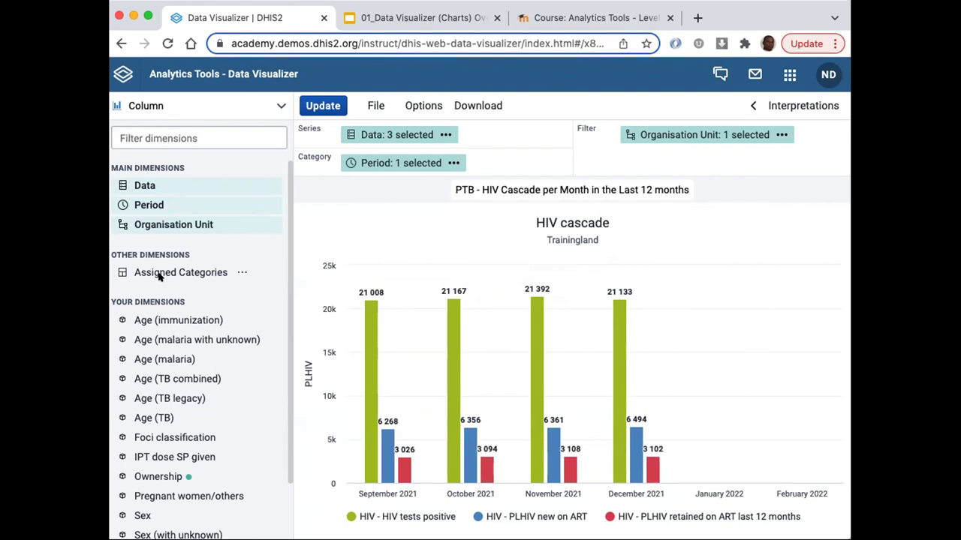
Change the HIV cascade chart's visualization type from column to Line and redraw it
{"action": "left_click", "coordinate": [274, 106]}
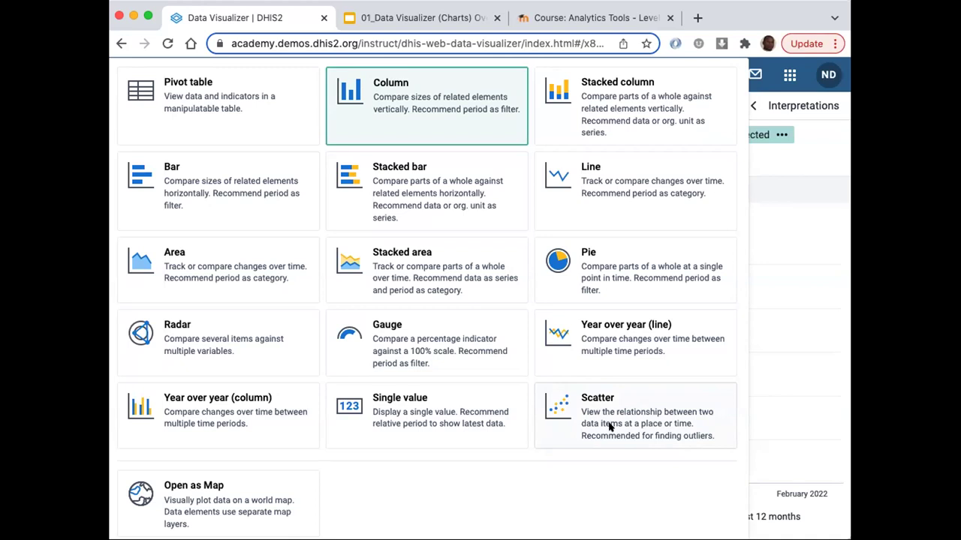
{"action": "left_click", "coordinate": [616, 195]}
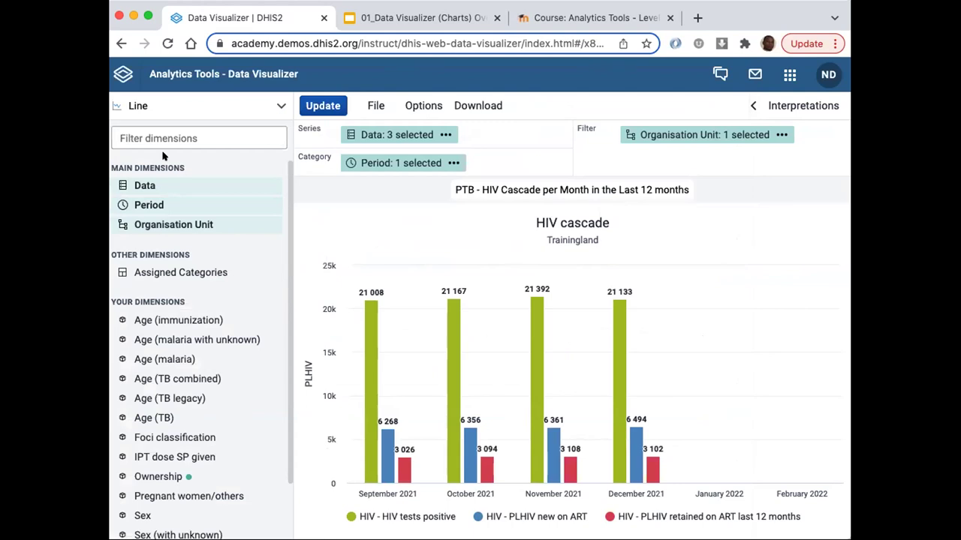
{"action": "left_click", "coordinate": [173, 111]}
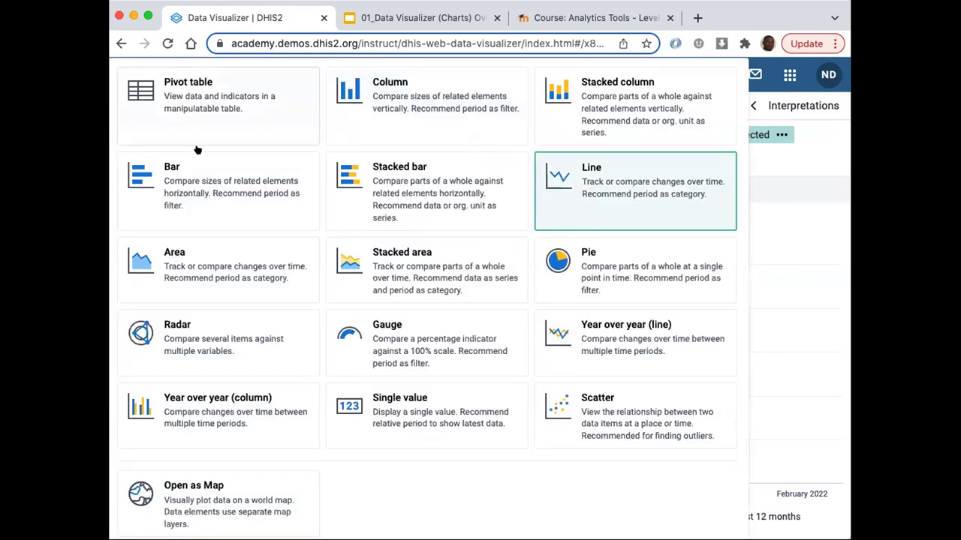
{"action": "left_click", "coordinate": [616, 207]}
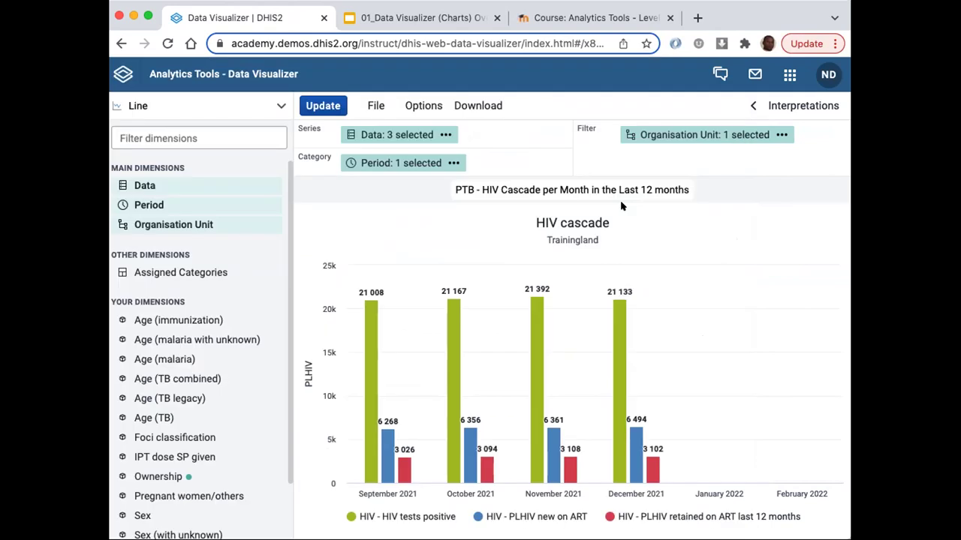
{"action": "left_click", "coordinate": [315, 102]}
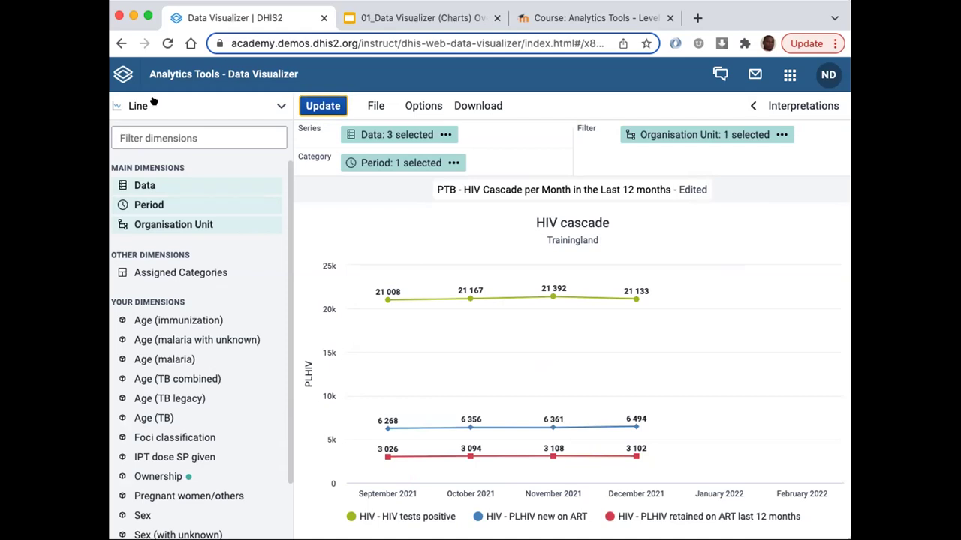
Start a new visualization, discarding the unsaved chart changes, and set its type to Line
{"action": "left_click", "coordinate": [369, 100]}
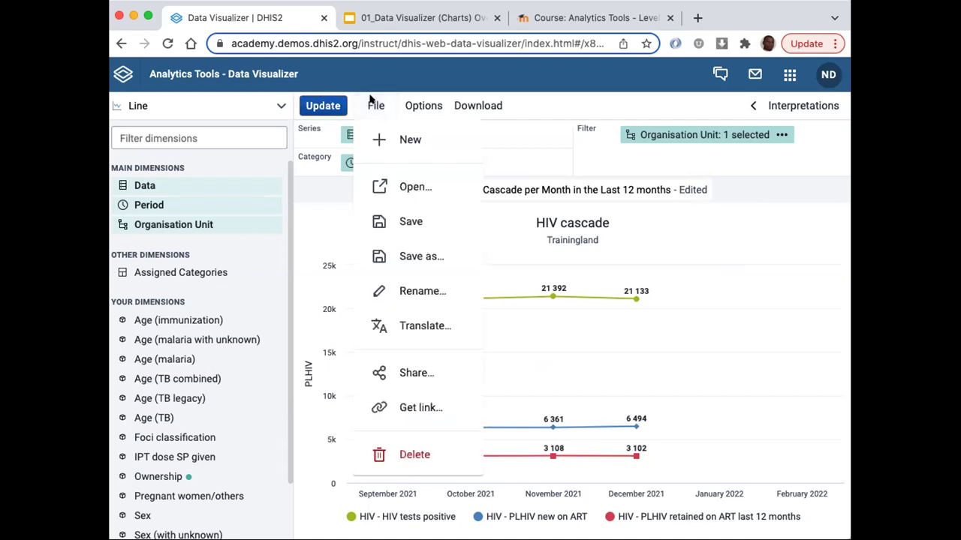
{"action": "left_click", "coordinate": [395, 129]}
{"action": "left_click", "coordinate": [548, 207]}
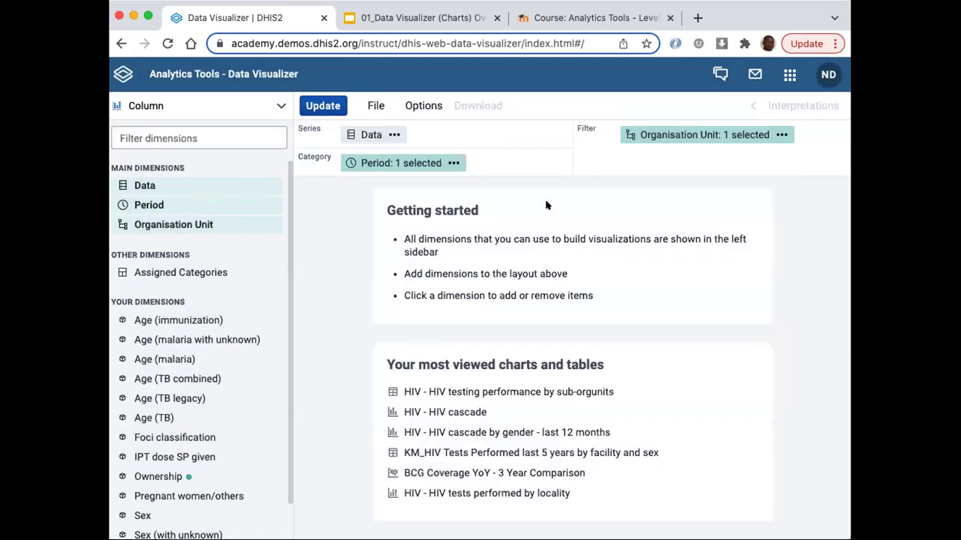
{"action": "left_click", "coordinate": [275, 103]}
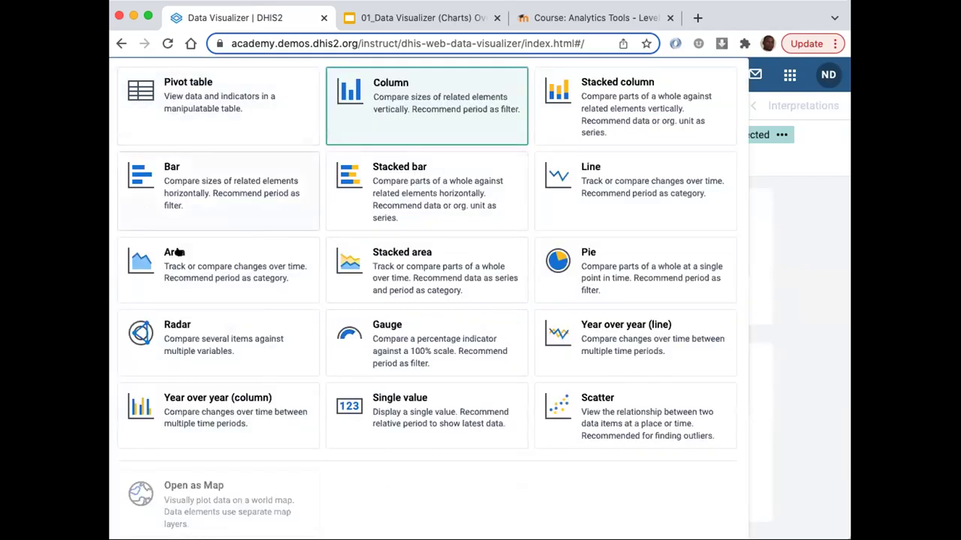
{"action": "left_click", "coordinate": [635, 190]}
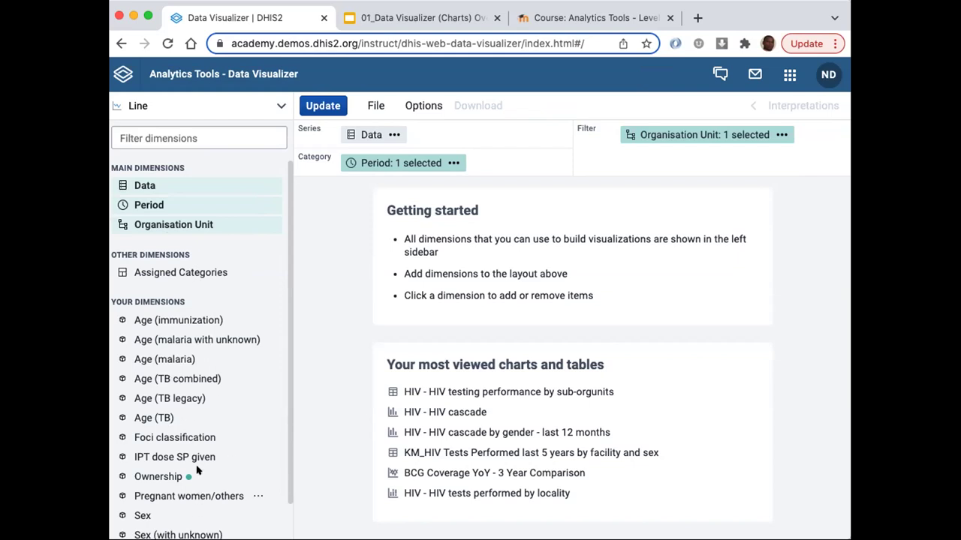
Look over the available dimensions, open the Data selection, and search the data items for "TB - TB noti"
{"action": "scroll", "coordinate": [203, 470], "scroll_direction": "down", "scroll_amount": 2}
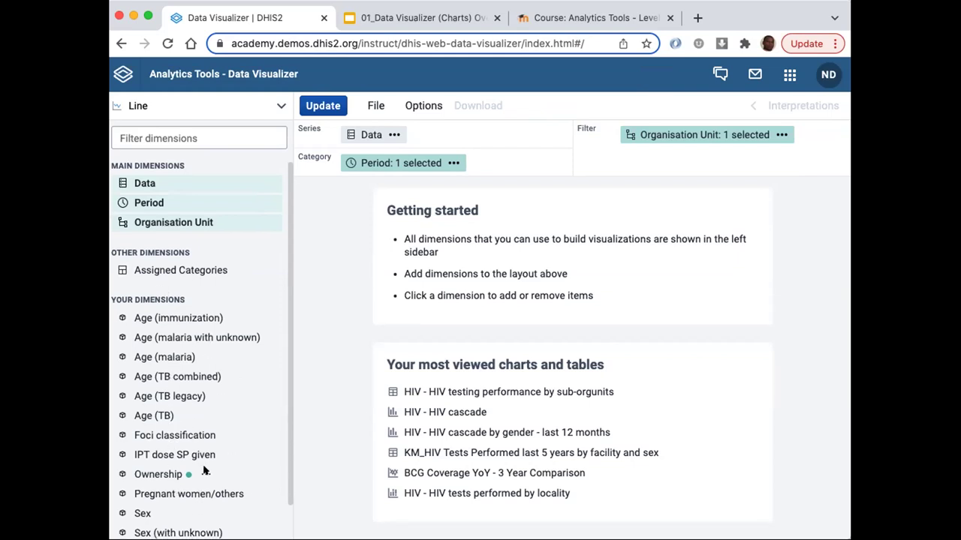
{"action": "scroll", "coordinate": [202, 471], "scroll_direction": "up", "scroll_amount": 2}
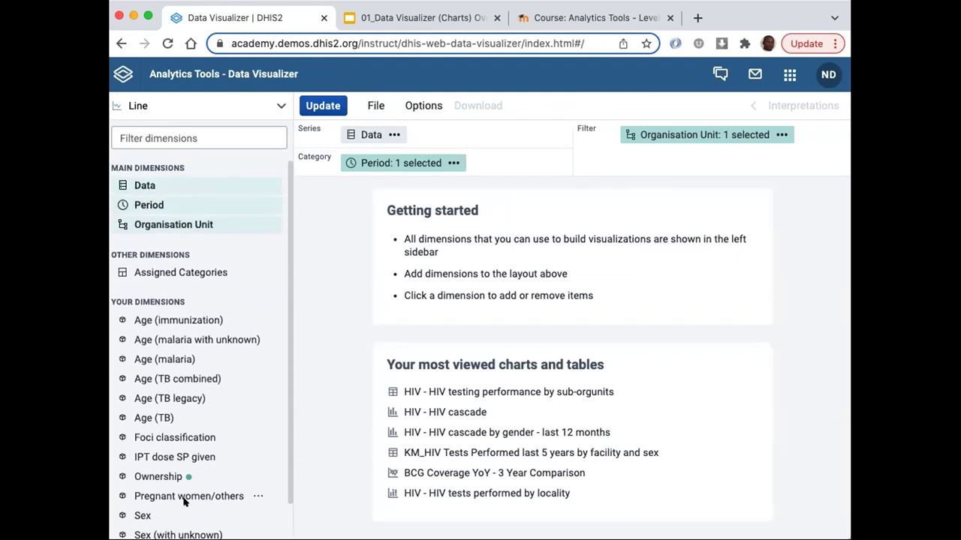
{"action": "mouse_move", "coordinate": [188, 476]}
{"action": "scroll", "coordinate": [183, 481], "scroll_direction": "down", "scroll_amount": 2}
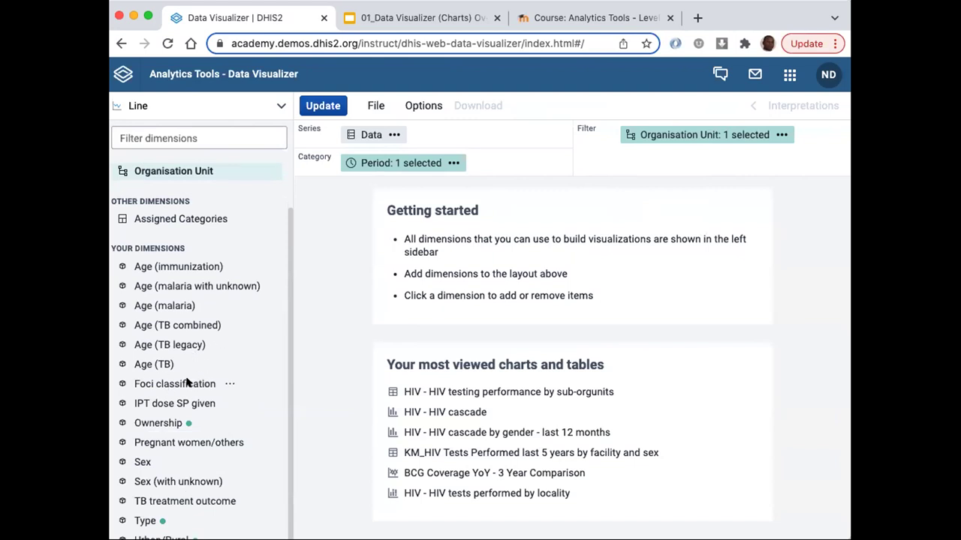
{"action": "scroll", "coordinate": [197, 375], "scroll_direction": "up", "scroll_amount": 2}
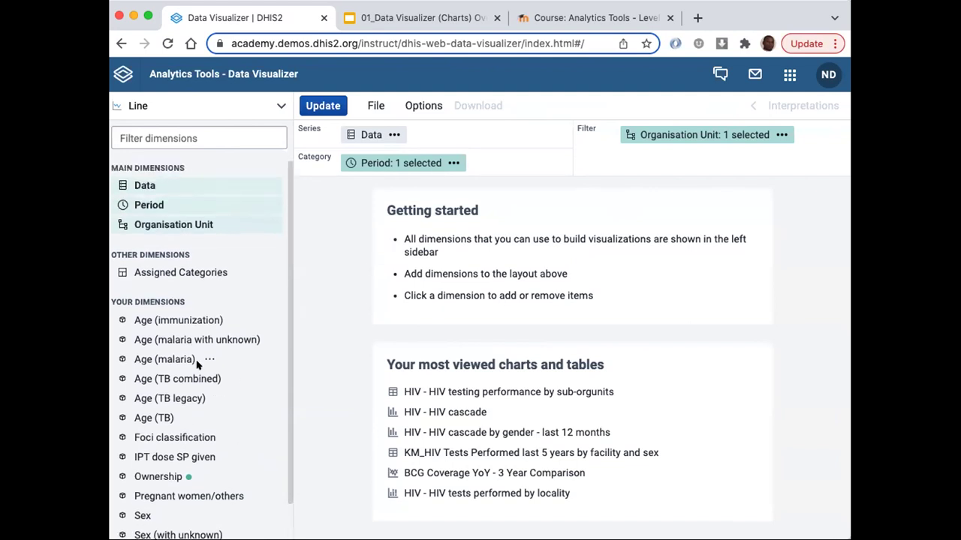
{"action": "left_click", "coordinate": [142, 185]}
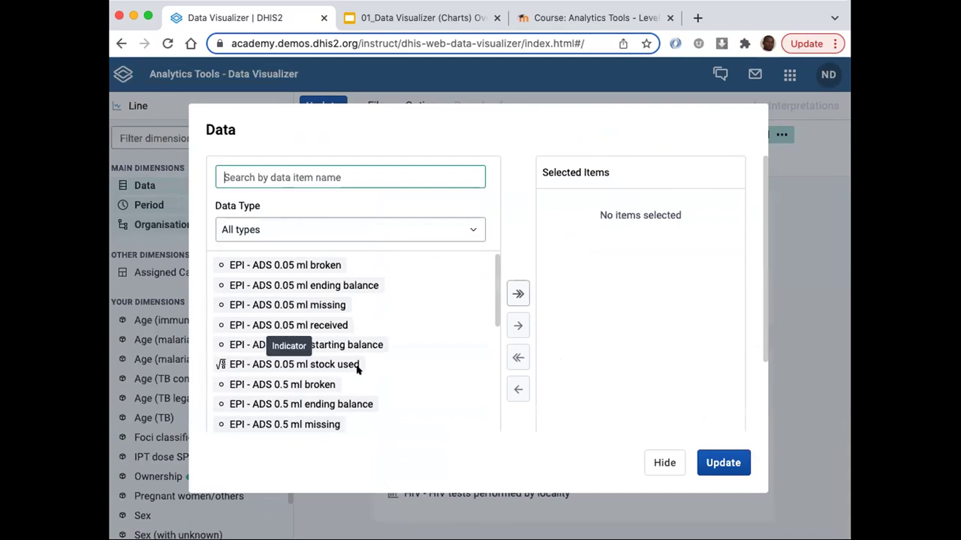
{"action": "scroll", "coordinate": [357, 368], "scroll_direction": "down", "scroll_amount": 20}
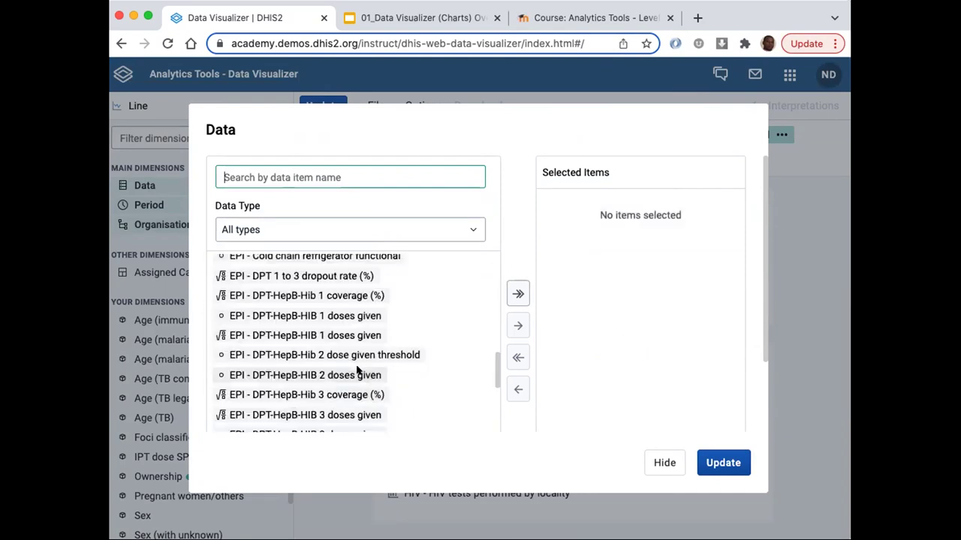
{"action": "scroll", "coordinate": [356, 368], "scroll_direction": "up", "scroll_amount": 20}
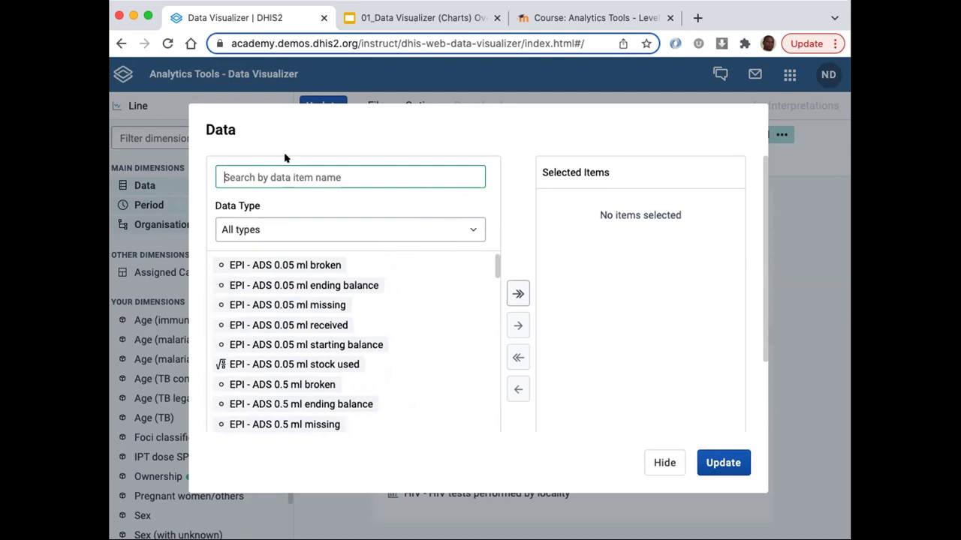
{"action": "left_click", "coordinate": [279, 177]}
{"action": "type", "text": "TB - TB no"}
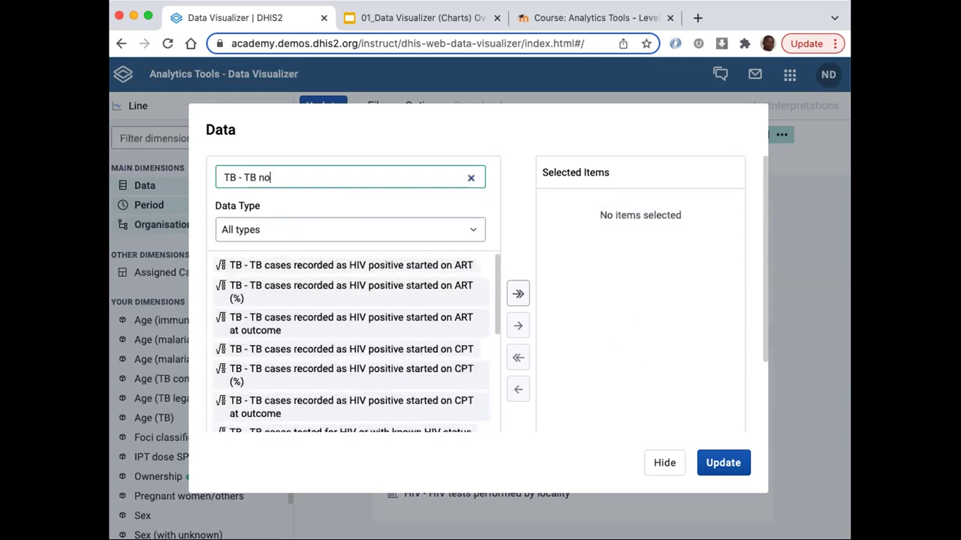
{"action": "type", "text": "ti"}
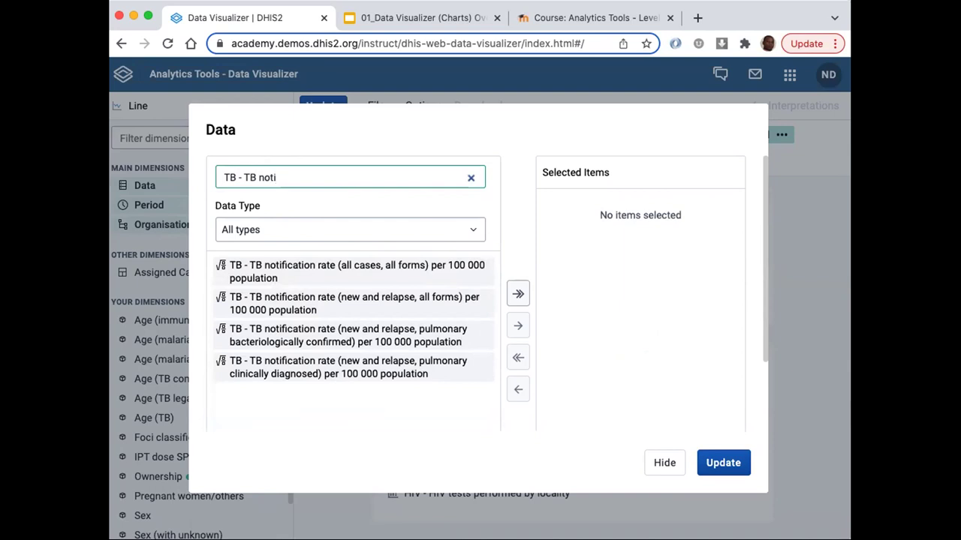
Filter the data items by Indicators, compare with Data elements, and set the data type back to Indicators
{"action": "left_click", "coordinate": [286, 228]}
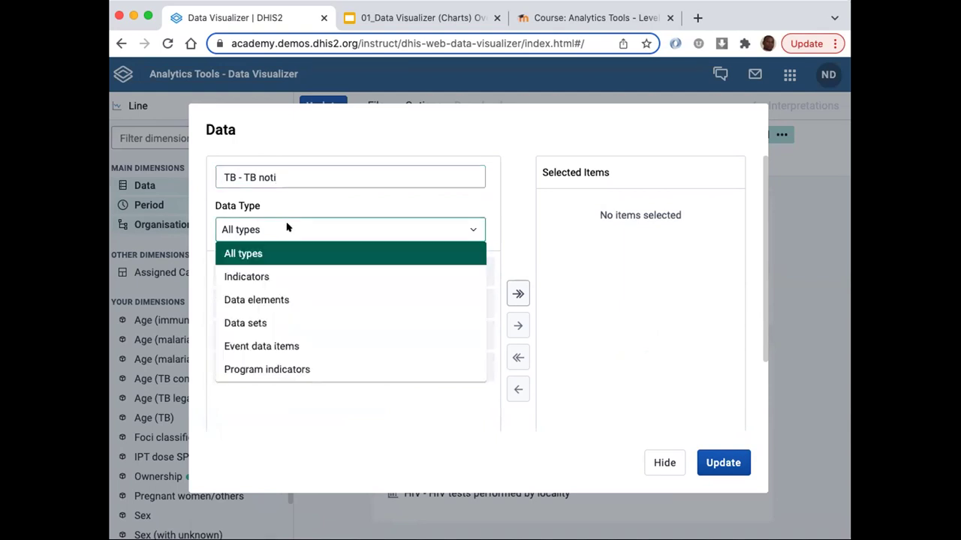
{"action": "left_click", "coordinate": [263, 281]}
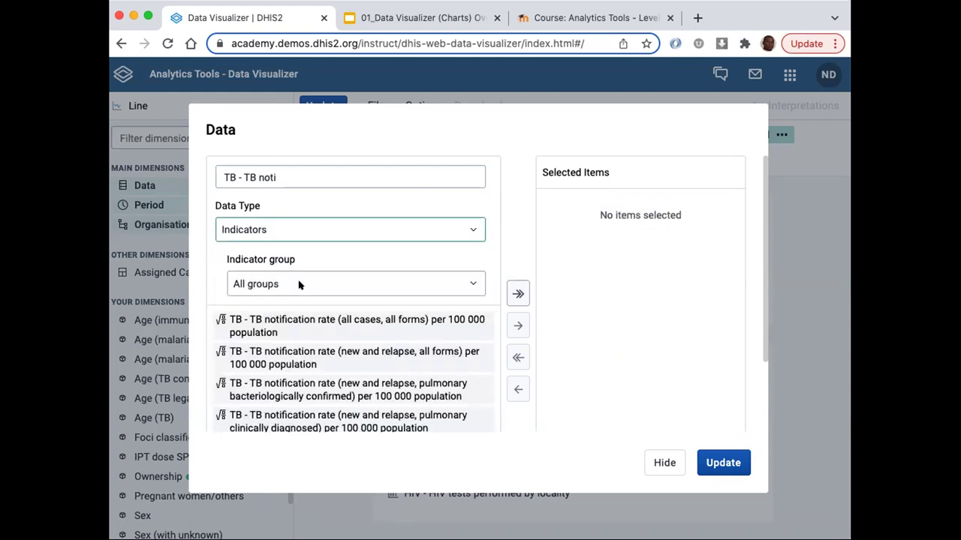
{"action": "left_click", "coordinate": [304, 228]}
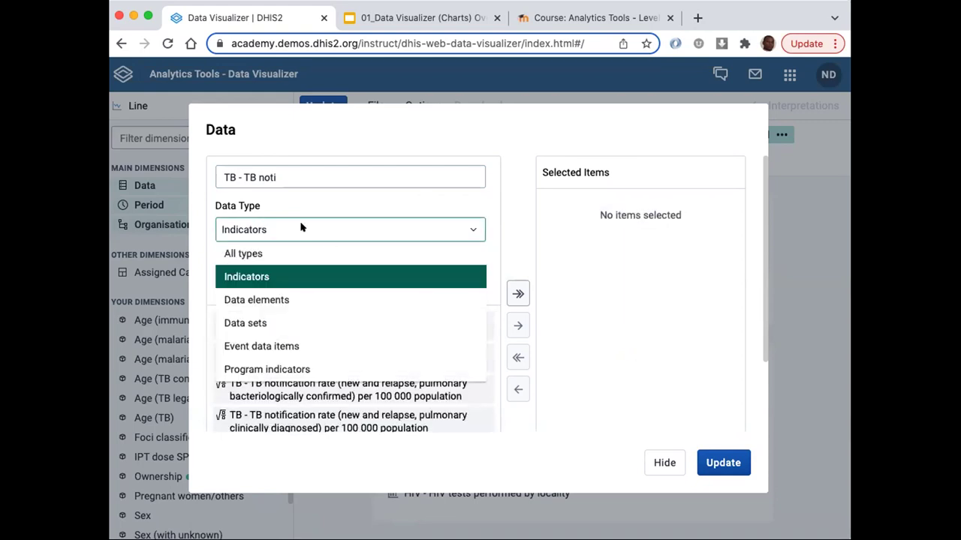
{"action": "left_click", "coordinate": [258, 300]}
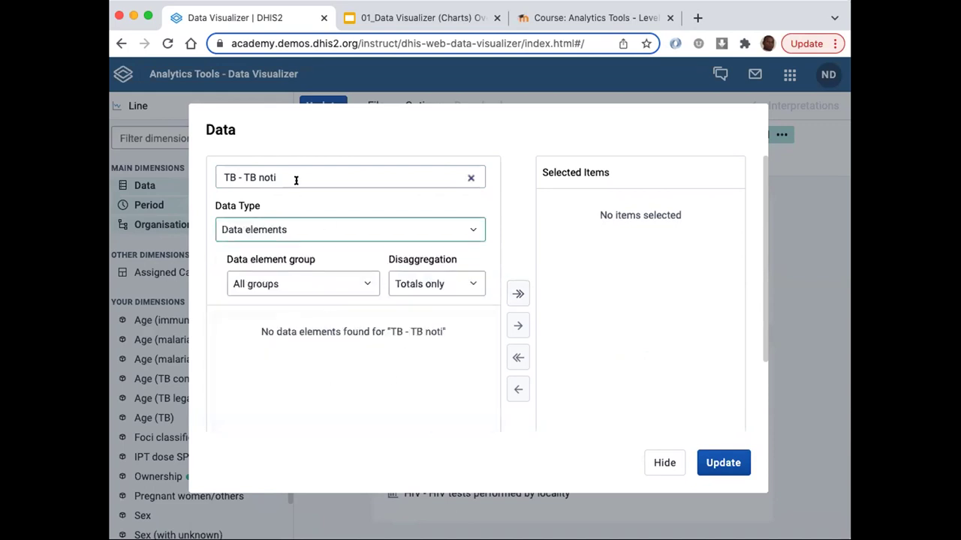
{"action": "left_click", "coordinate": [239, 231]}
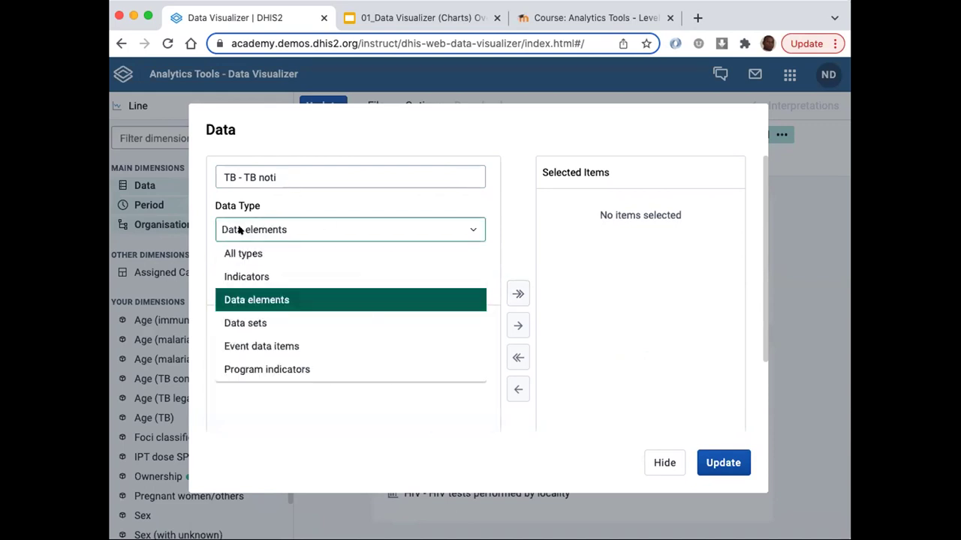
{"action": "left_click", "coordinate": [251, 277]}
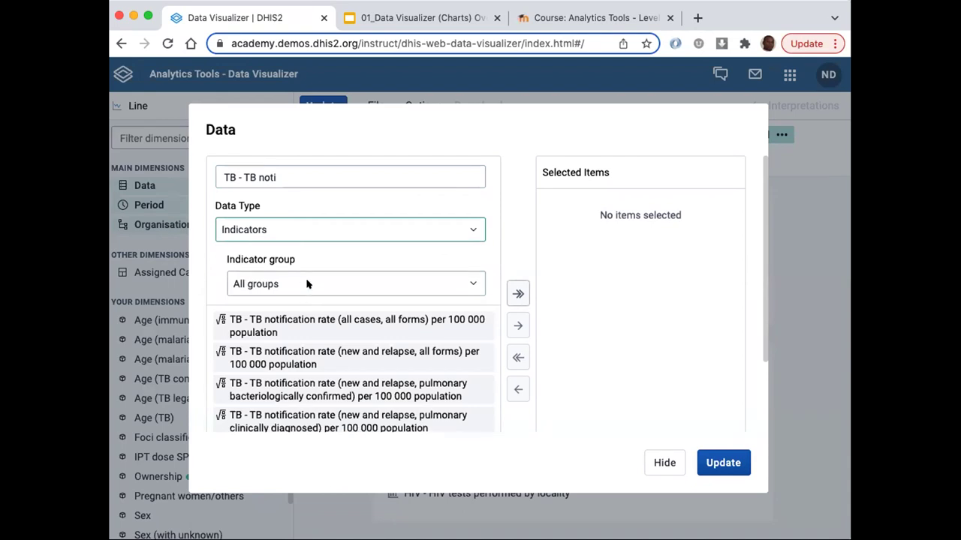
Restrict the indicators to the TB case notification group, and try the HIV indicator group for comparison
{"action": "left_click", "coordinate": [307, 283]}
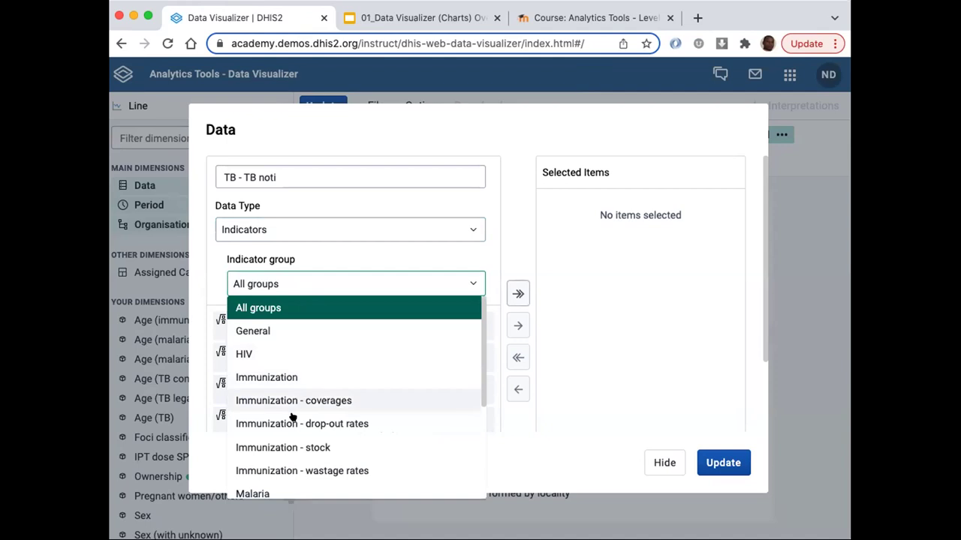
{"action": "scroll", "coordinate": [315, 415], "scroll_direction": "down", "scroll_amount": 5}
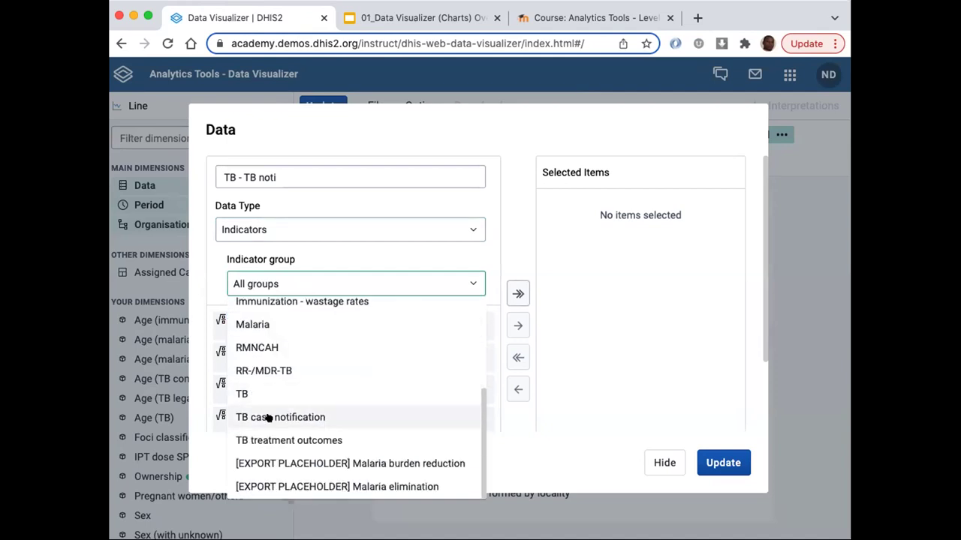
{"action": "left_click", "coordinate": [244, 416]}
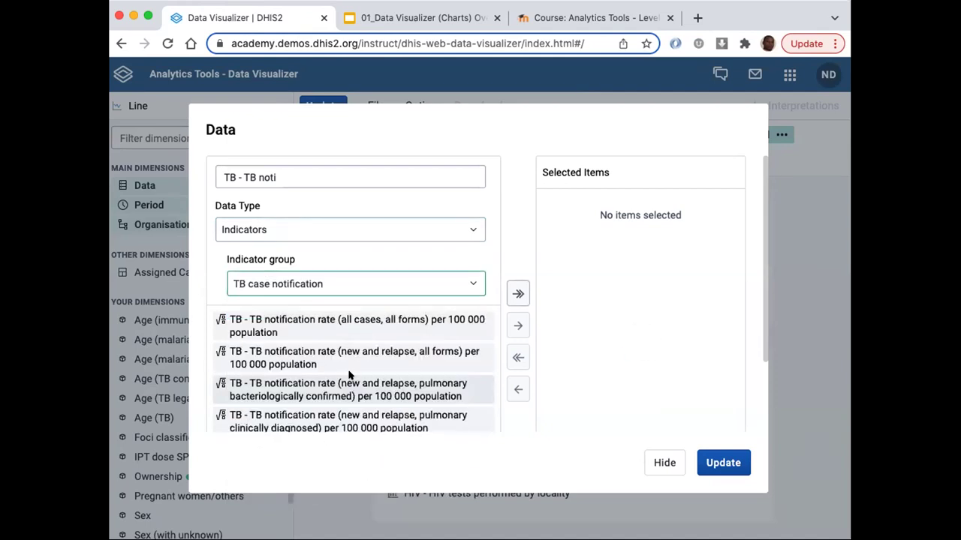
{"action": "left_click", "coordinate": [330, 279]}
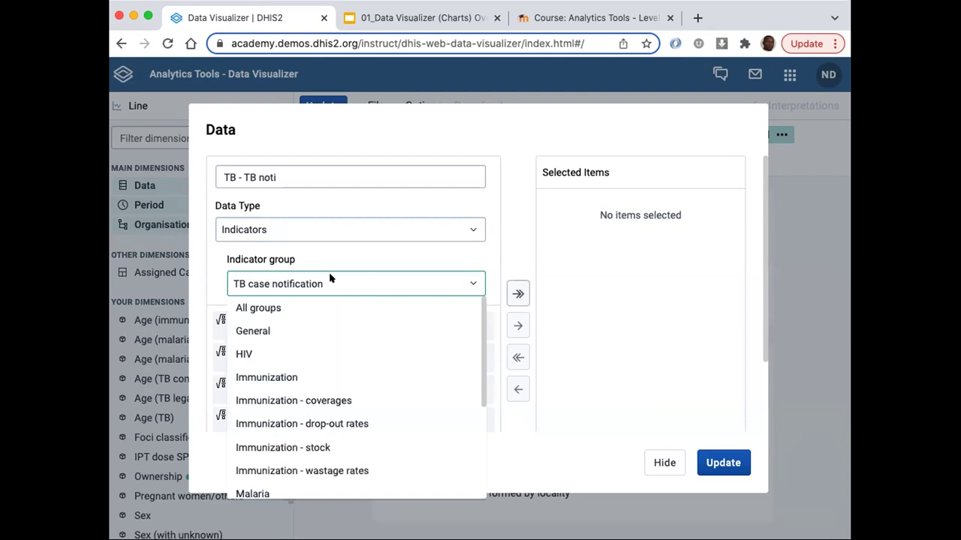
{"action": "left_click", "coordinate": [267, 361]}
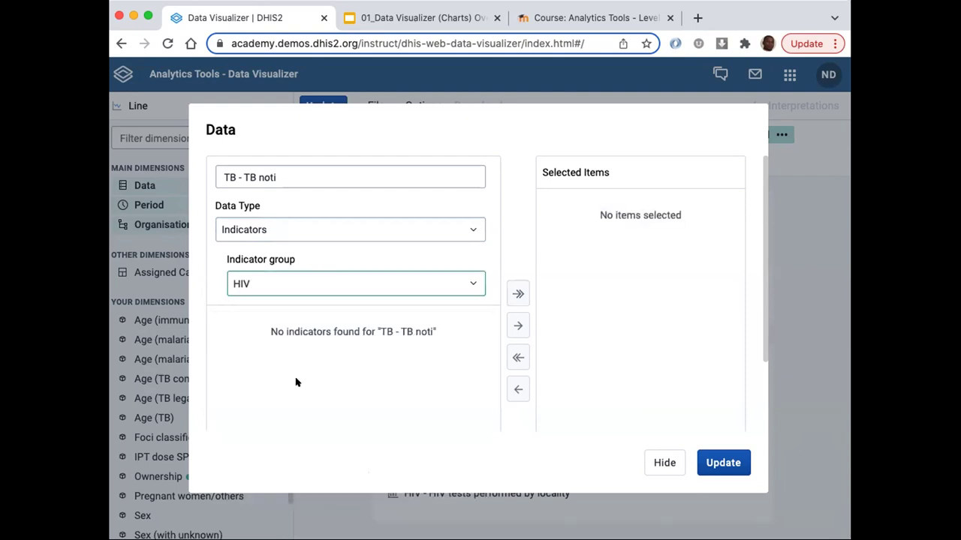
Set the indicator group to TB case notification, then widen it to All groups
{"action": "left_click", "coordinate": [279, 283]}
{"action": "scroll", "coordinate": [279, 420], "scroll_direction": "down", "scroll_amount": 3}
{"action": "left_click", "coordinate": [279, 417]}
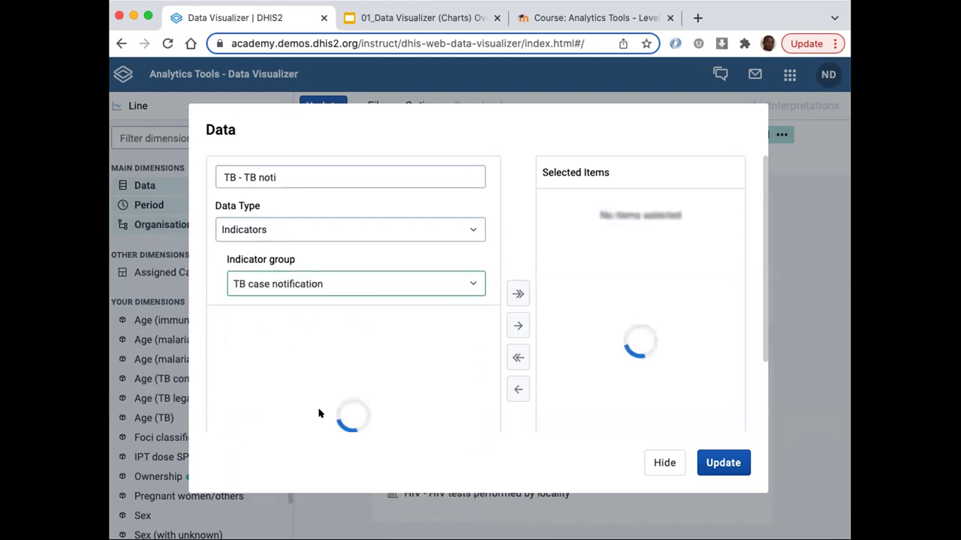
{"action": "left_click", "coordinate": [301, 279]}
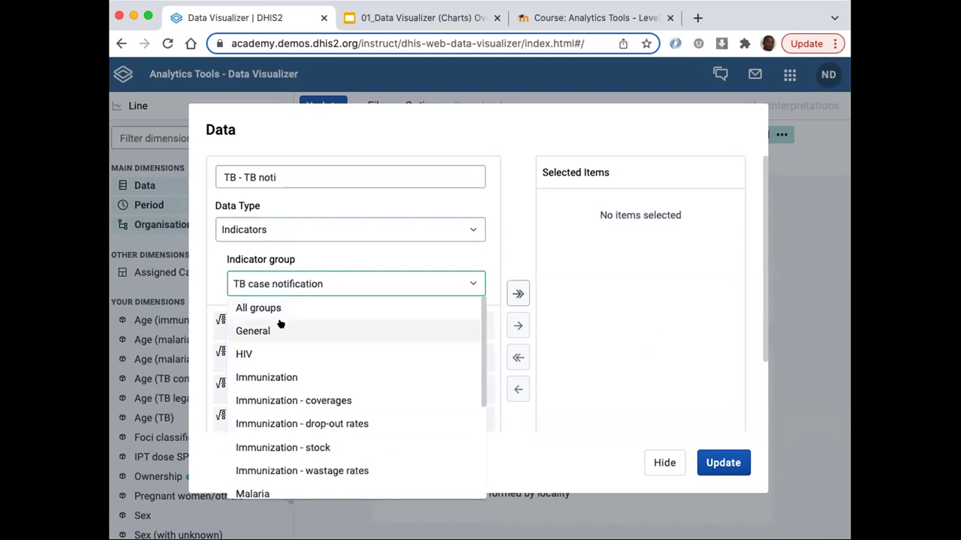
{"action": "left_click", "coordinate": [273, 308]}
{"action": "scroll", "coordinate": [353, 339], "scroll_direction": "down", "scroll_amount": 3}
{"action": "scroll", "coordinate": [334, 337], "scroll_direction": "up", "scroll_amount": 3}
{"action": "scroll", "coordinate": [336, 337], "scroll_direction": "down", "scroll_amount": 2}
{"action": "scroll", "coordinate": [337, 336], "scroll_direction": "down", "scroll_amount": 1}
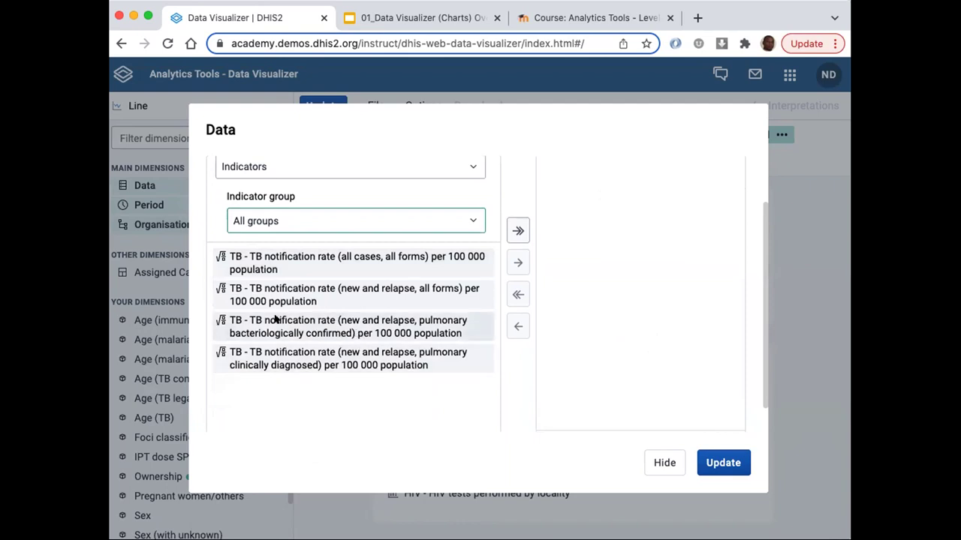
Add all four TB notification rate indicators to the selected data items and close the Data selection
{"action": "left_click", "coordinate": [328, 270]}
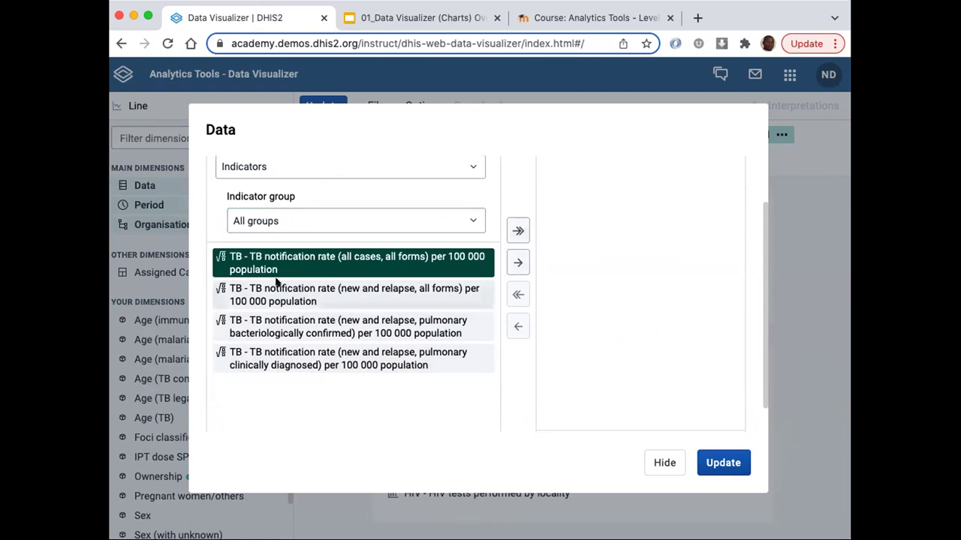
{"action": "left_click", "coordinate": [518, 230]}
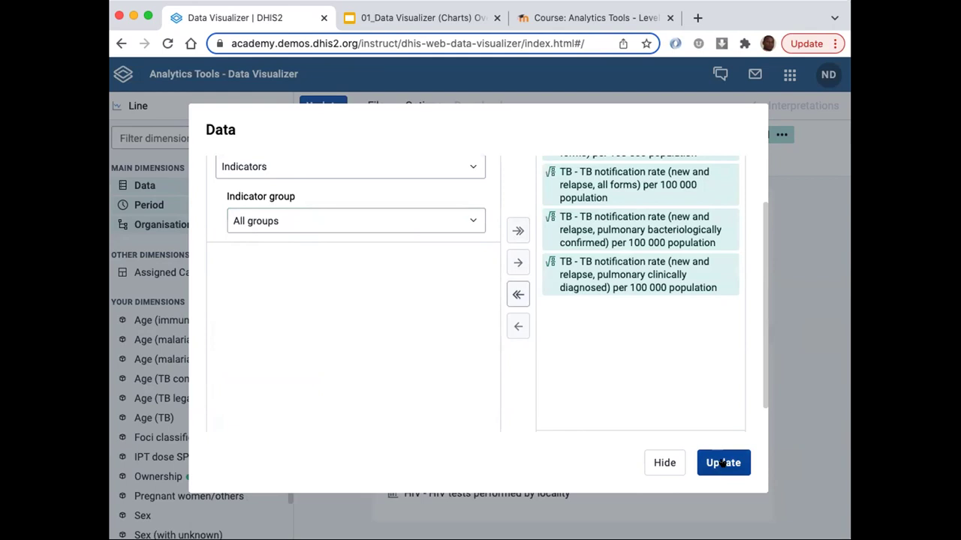
{"action": "left_click", "coordinate": [663, 463]}
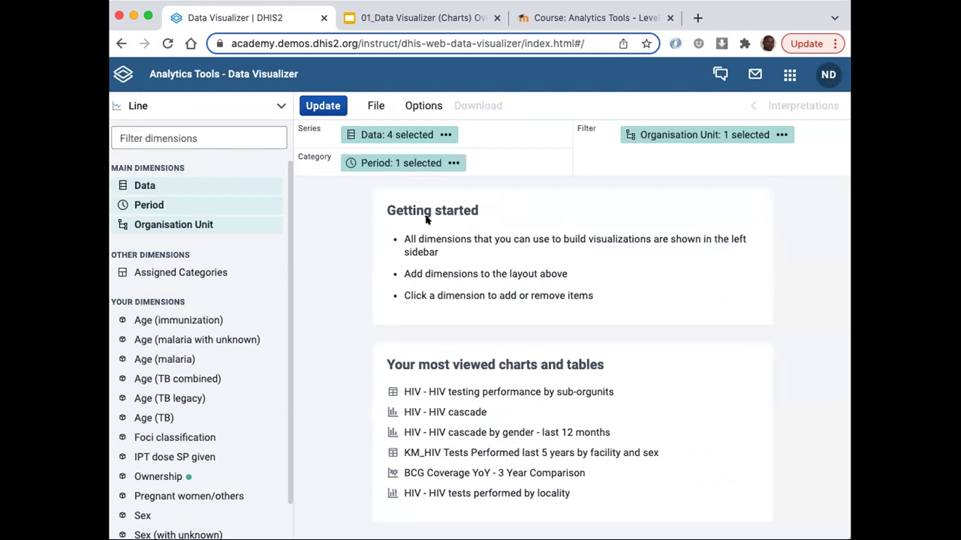
{"action": "left_click", "coordinate": [324, 106]}
Open the Period selection, remove Last year, and set the relative period type to Quarters
{"action": "mouse_move", "coordinate": [198, 320]}
{"action": "mouse_move", "coordinate": [140, 205]}
{"action": "left_click", "coordinate": [368, 161]}
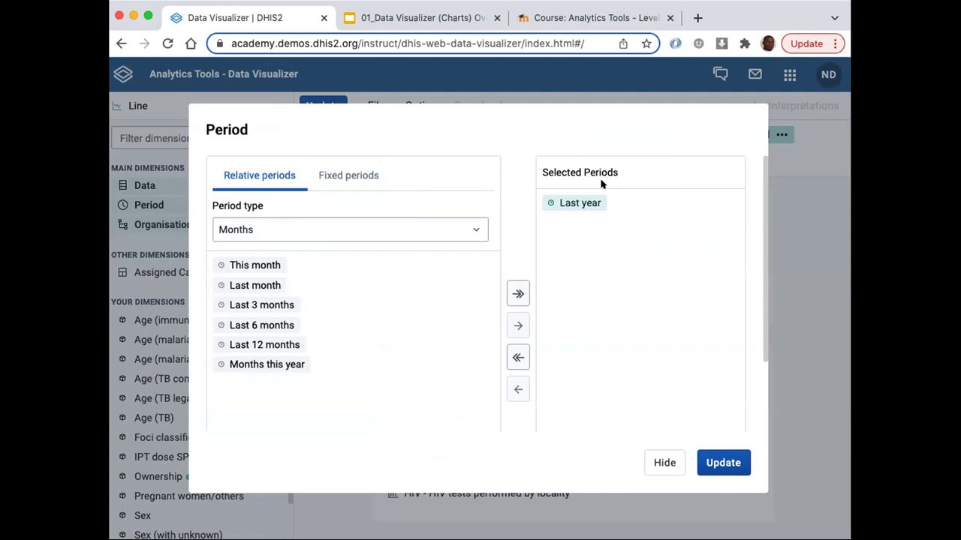
{"action": "double_click", "coordinate": [565, 203]}
{"action": "left_click", "coordinate": [266, 229]}
{"action": "left_click", "coordinate": [250, 370]}
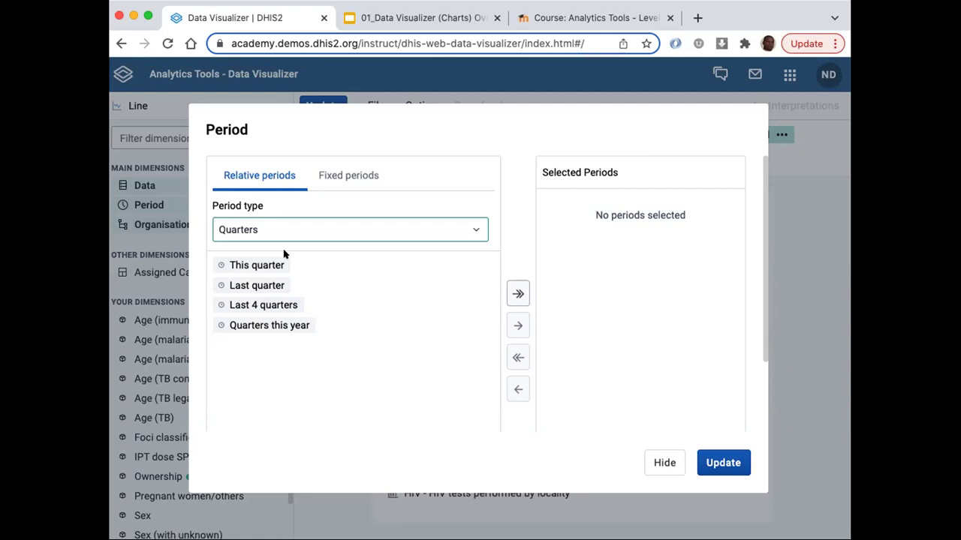
Switch to fixed periods and set their period type to Quarterly
{"action": "left_click", "coordinate": [345, 177]}
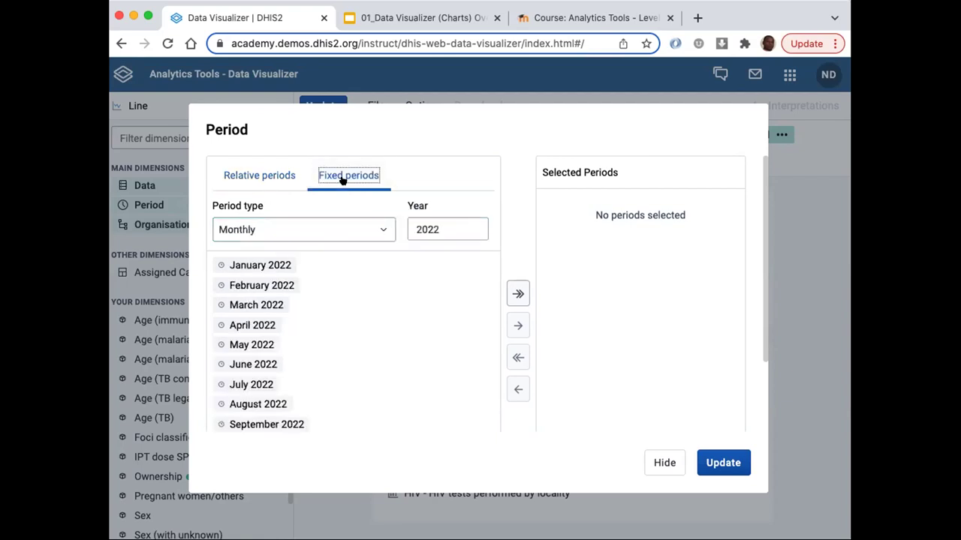
{"action": "left_click", "coordinate": [289, 229]}
{"action": "scroll", "coordinate": [234, 393], "scroll_direction": "down", "scroll_amount": 3}
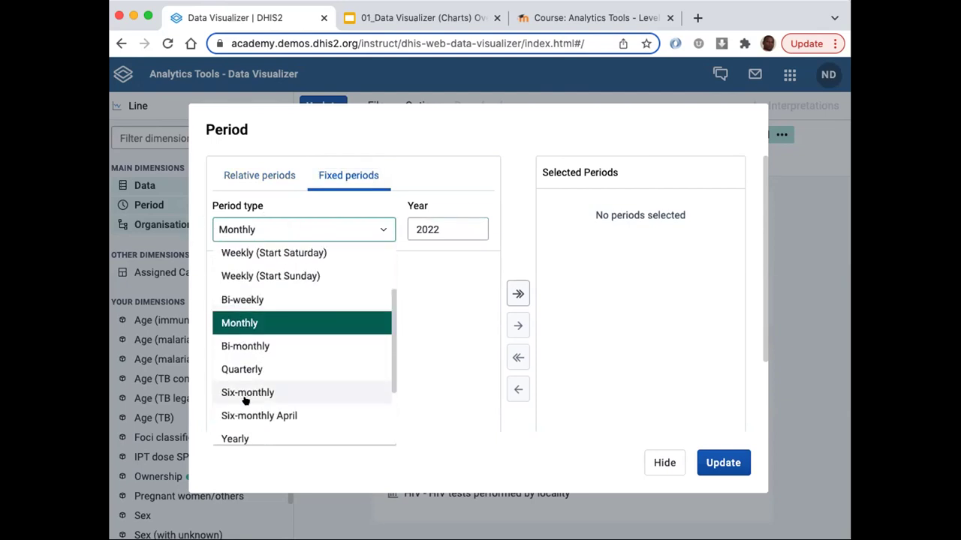
{"action": "left_click", "coordinate": [237, 350]}
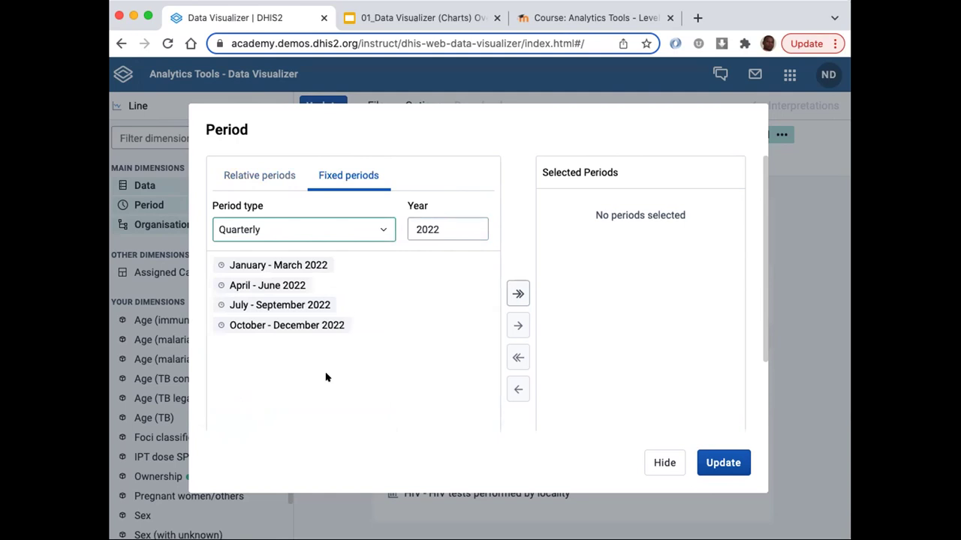
Set the year to 2018 and add all its quarters to the selected periods
{"action": "left_click", "coordinate": [473, 232]}
{"action": "left_click", "coordinate": [472, 233]}
{"action": "left_click", "coordinate": [473, 233]}
{"action": "left_click", "coordinate": [473, 232]}
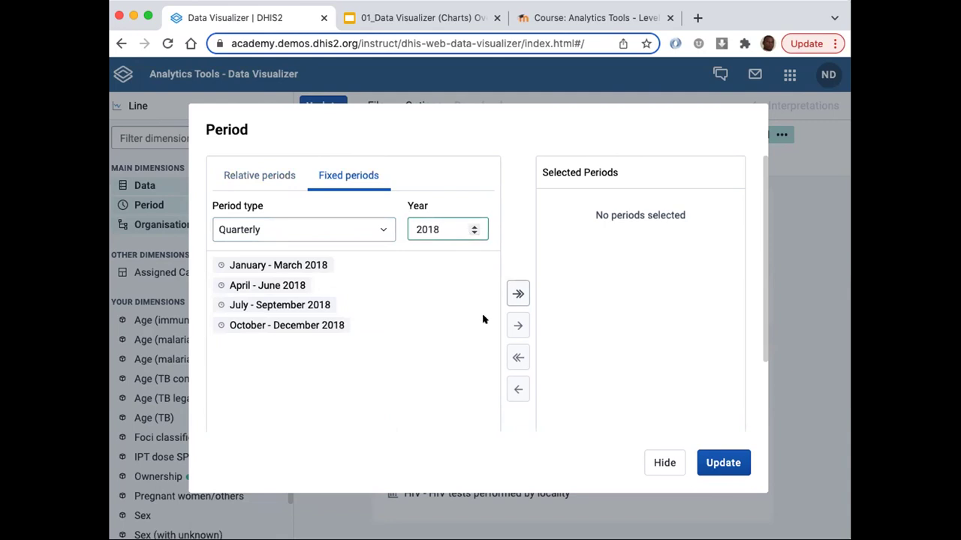
{"action": "left_click", "coordinate": [516, 295]}
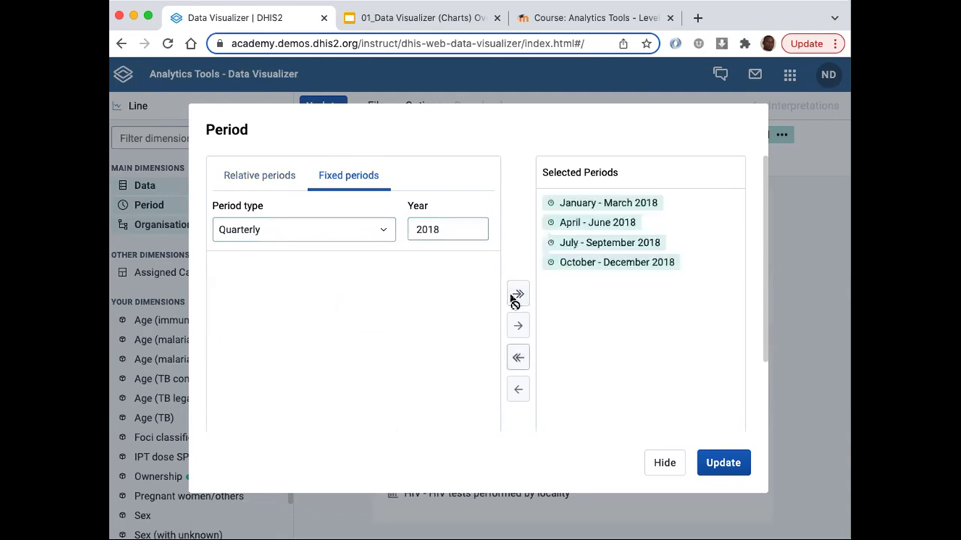
Add all quarters of 2019 and 2020 to the selected periods and close the Period selection
{"action": "left_click", "coordinate": [474, 226]}
{"action": "left_click", "coordinate": [511, 297]}
{"action": "left_click", "coordinate": [473, 226]}
{"action": "left_click", "coordinate": [515, 295]}
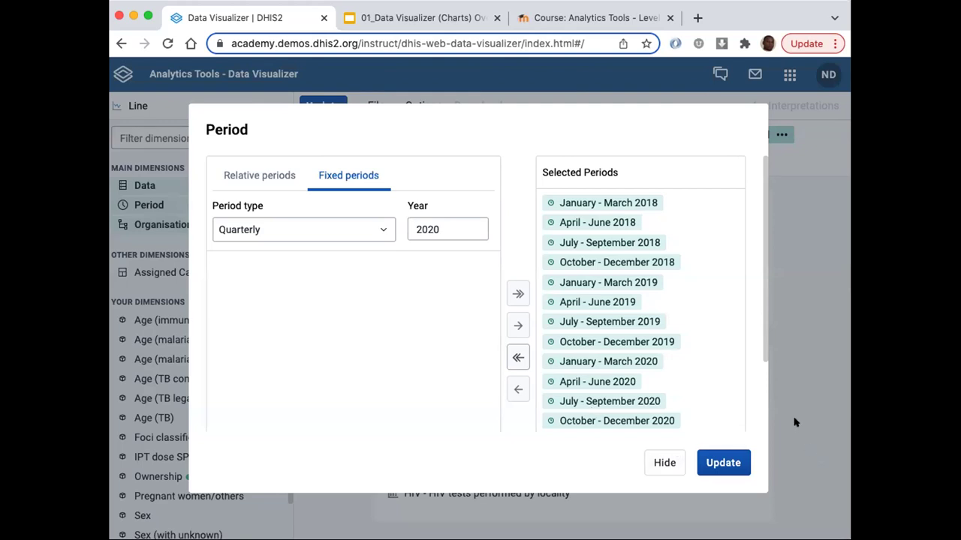
{"action": "left_click", "coordinate": [664, 463]}
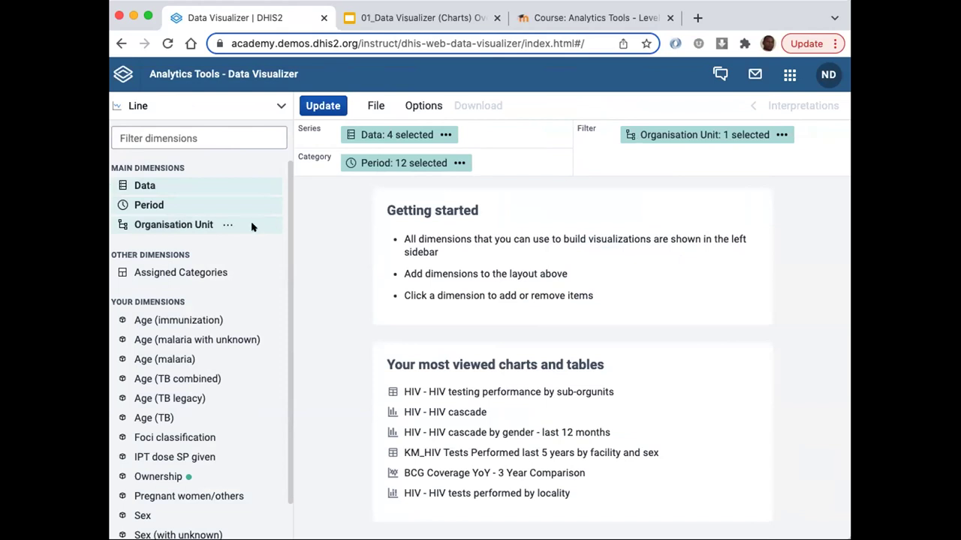
Review the organisation unit selection, keeping only Trainingland selected
{"action": "left_click", "coordinate": [187, 225]}
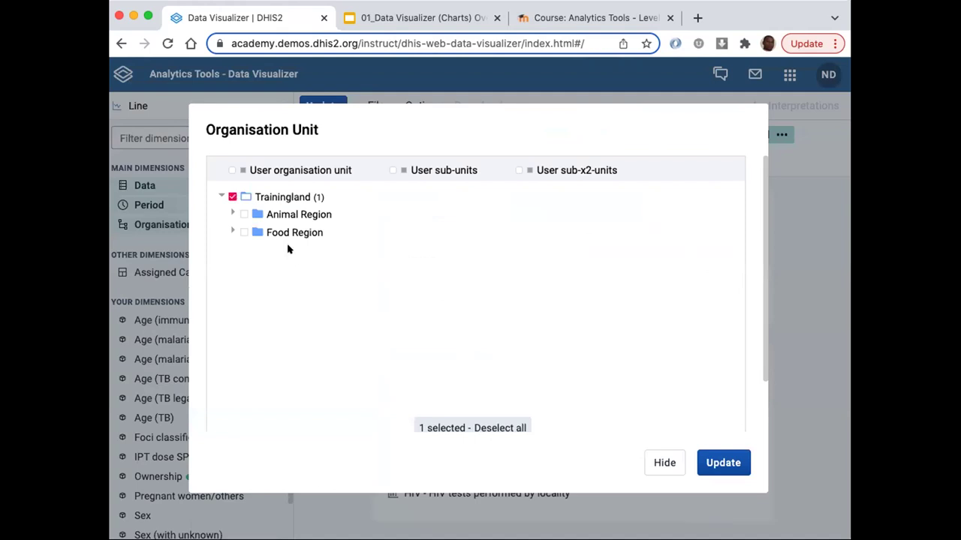
{"action": "scroll", "coordinate": [287, 249], "scroll_direction": "down", "scroll_amount": 3}
{"action": "scroll", "coordinate": [287, 250], "scroll_direction": "up", "scroll_amount": 3}
{"action": "left_click", "coordinate": [232, 197]}
{"action": "left_click", "coordinate": [232, 196]}
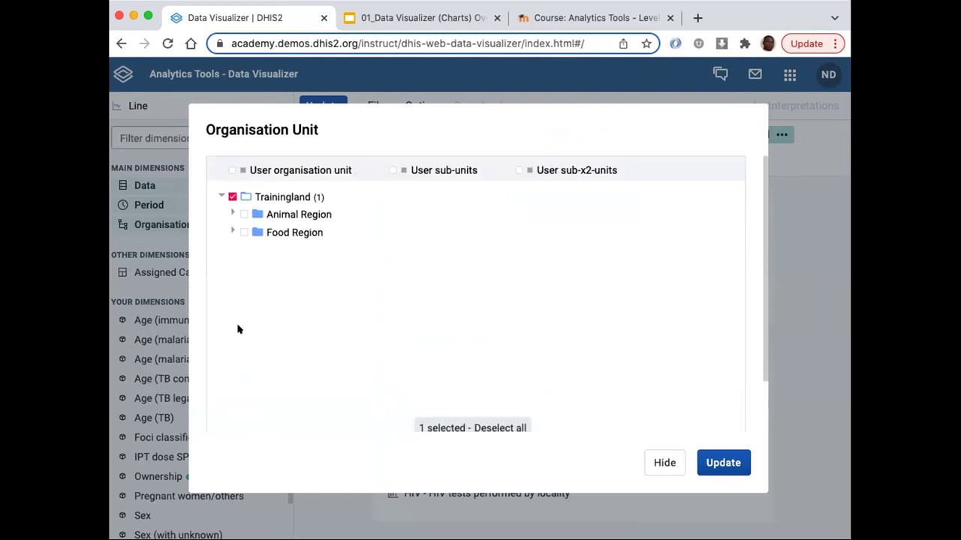
{"action": "left_click", "coordinate": [664, 464]}
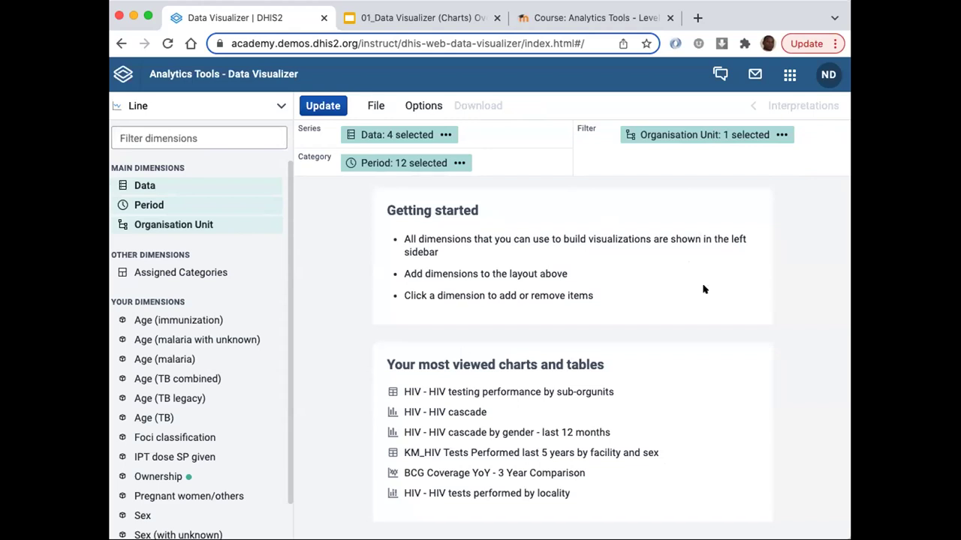
Generate the line chart from the chosen dimensions and inspect its data points
{"action": "left_click", "coordinate": [314, 107]}
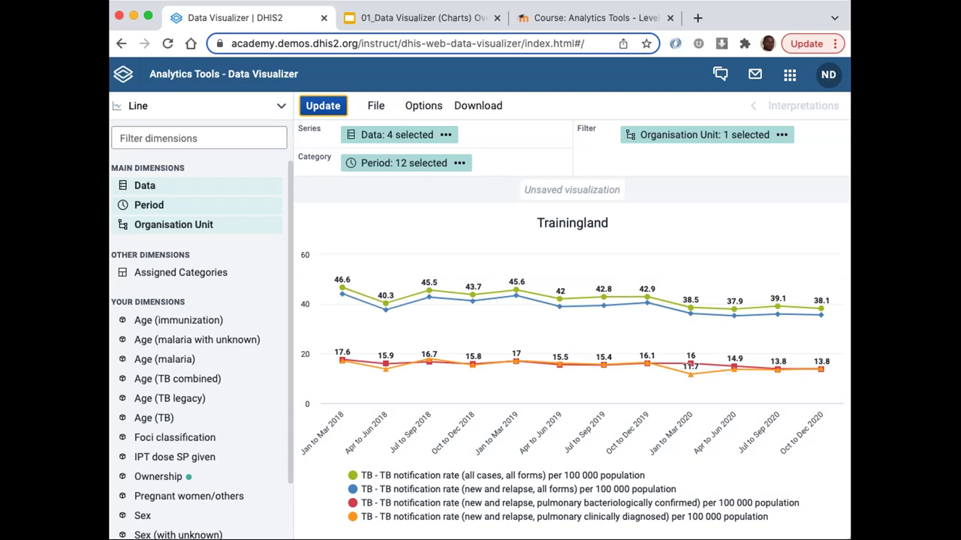
{"action": "mouse_move", "coordinate": [742, 388]}
{"action": "mouse_move", "coordinate": [480, 274]}
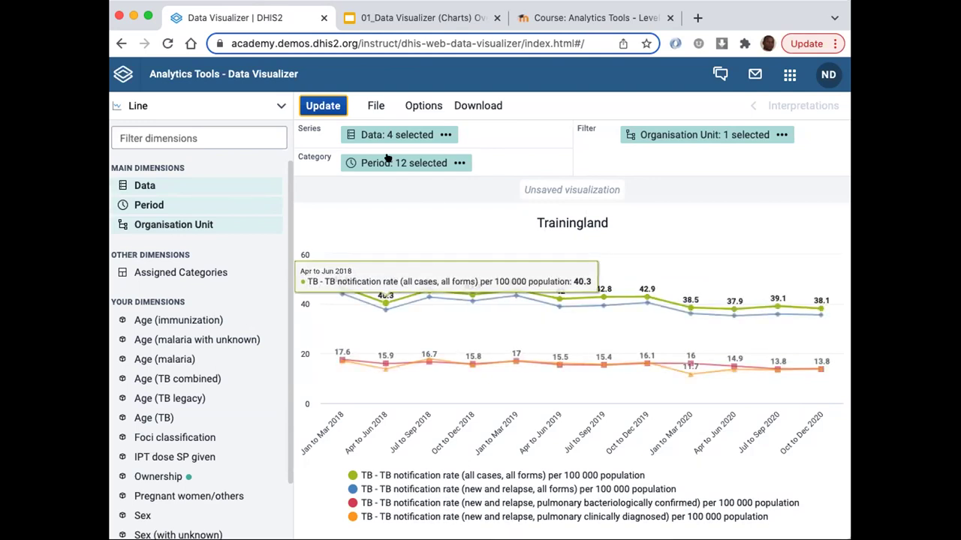
Swap the layout so Period is the series and Data is the category, and update the line chart
{"action": "mouse_move", "coordinate": [383, 162]}
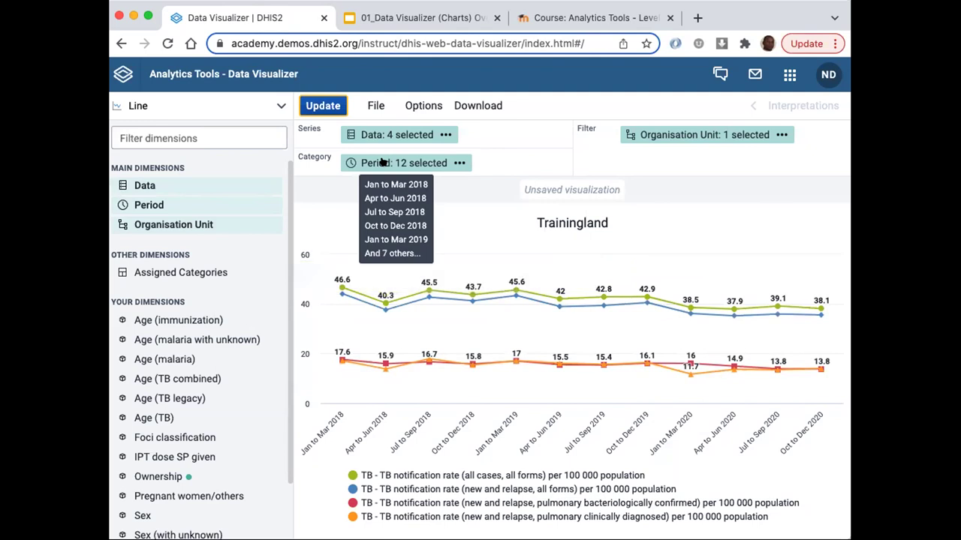
{"action": "left_click_drag", "start_coordinate": [364, 150], "coordinate": [371, 129]}
{"action": "mouse_move", "coordinate": [364, 163]}
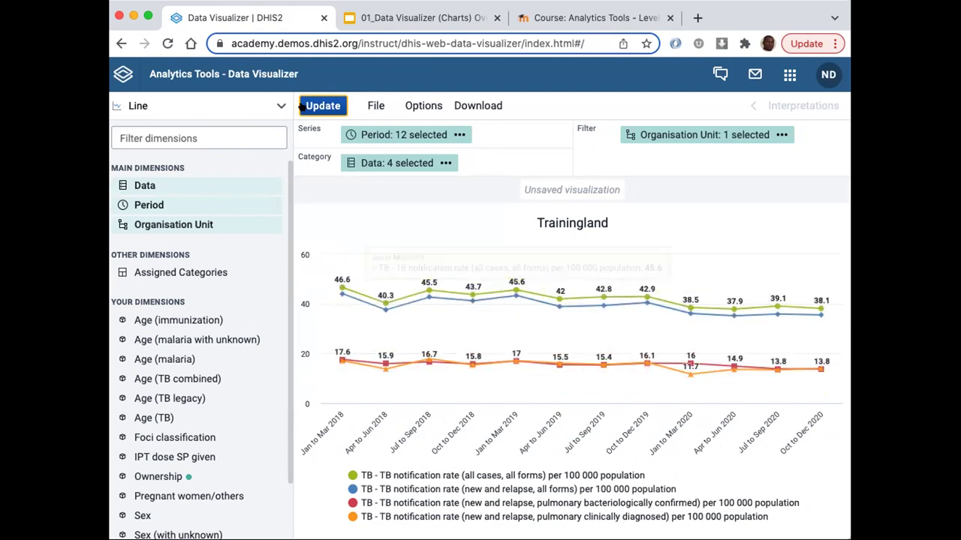
{"action": "left_click", "coordinate": [316, 106]}
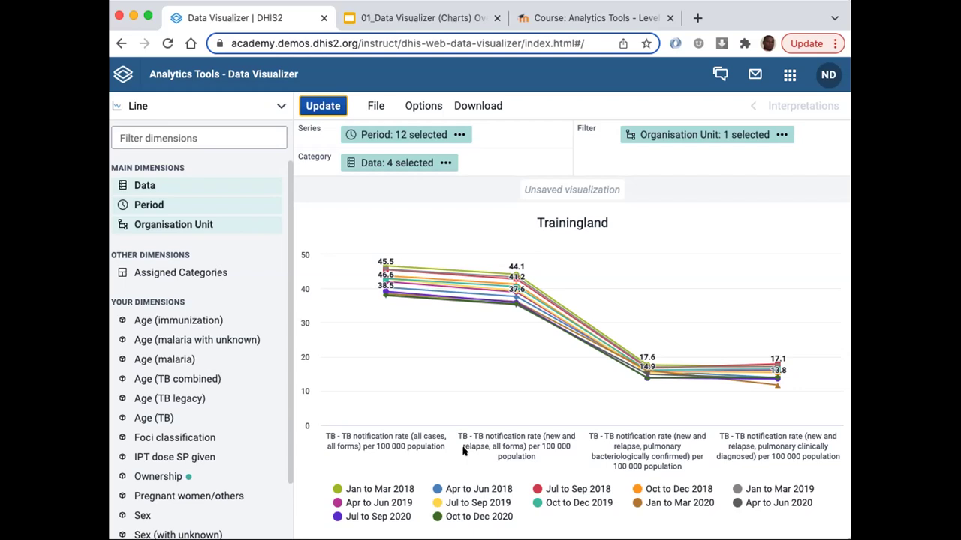
Change the visualization type to Column and update the chart
{"action": "mouse_move", "coordinate": [532, 348]}
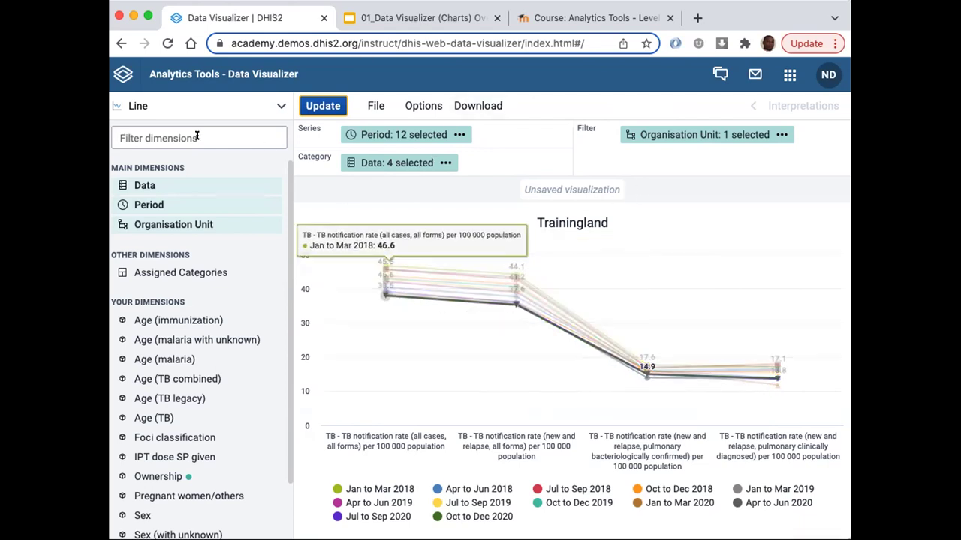
{"action": "left_click", "coordinate": [275, 105]}
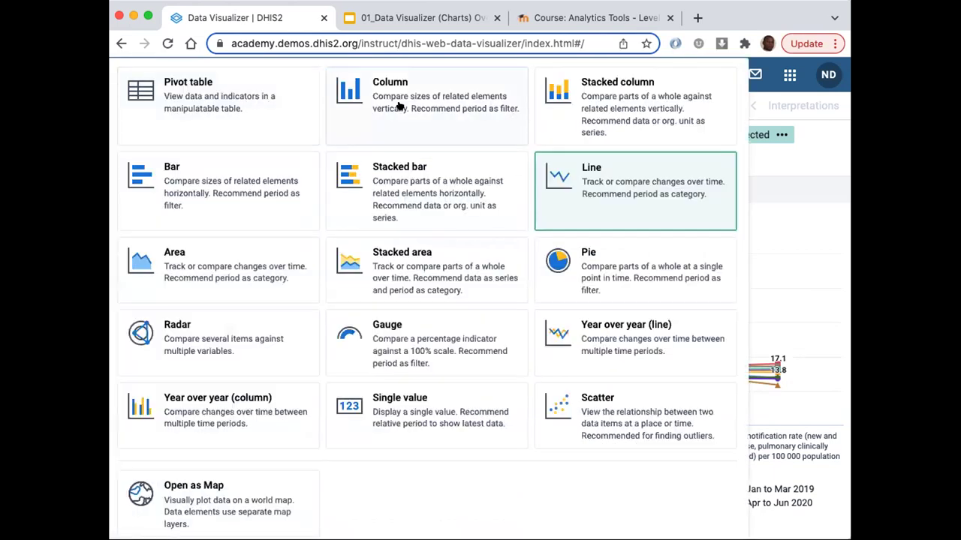
{"action": "left_click", "coordinate": [406, 106]}
{"action": "left_click", "coordinate": [322, 105]}
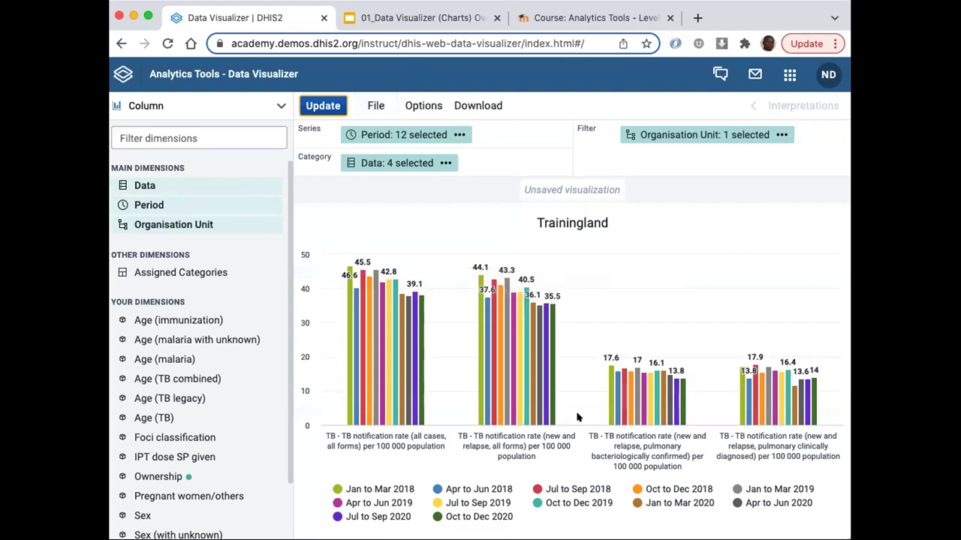
Start a new visualization without saving the TB chart, and bring up the list of saved visualizations
{"action": "left_click", "coordinate": [372, 107]}
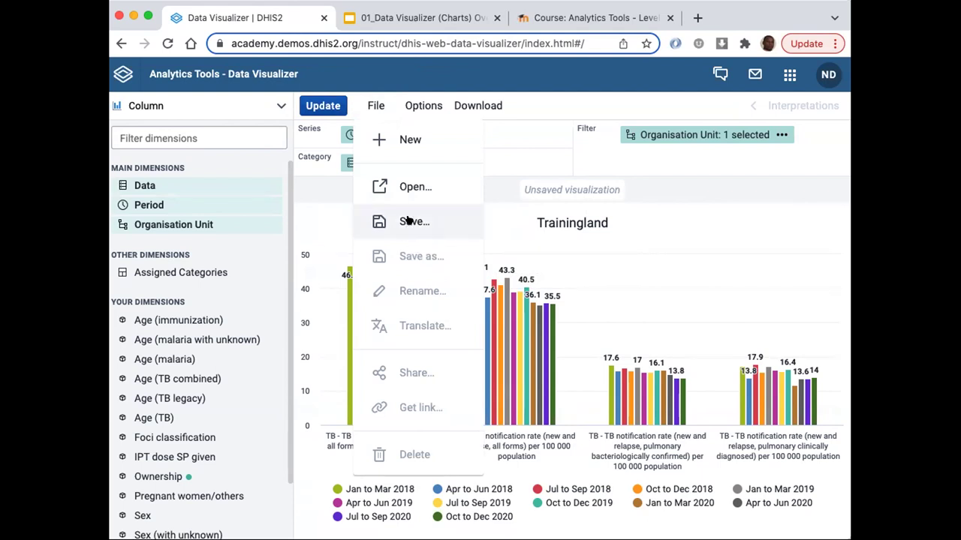
{"action": "left_click", "coordinate": [418, 138]}
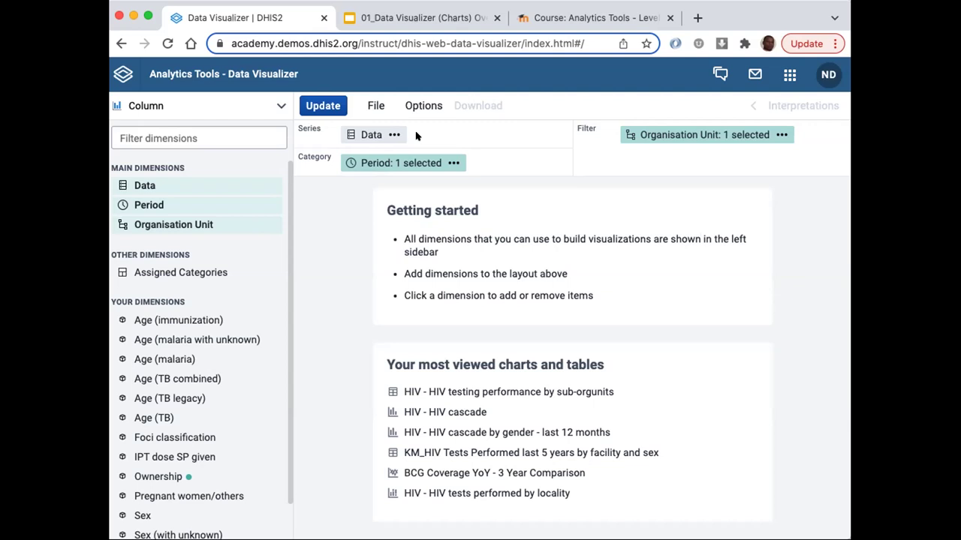
{"action": "left_click", "coordinate": [370, 106]}
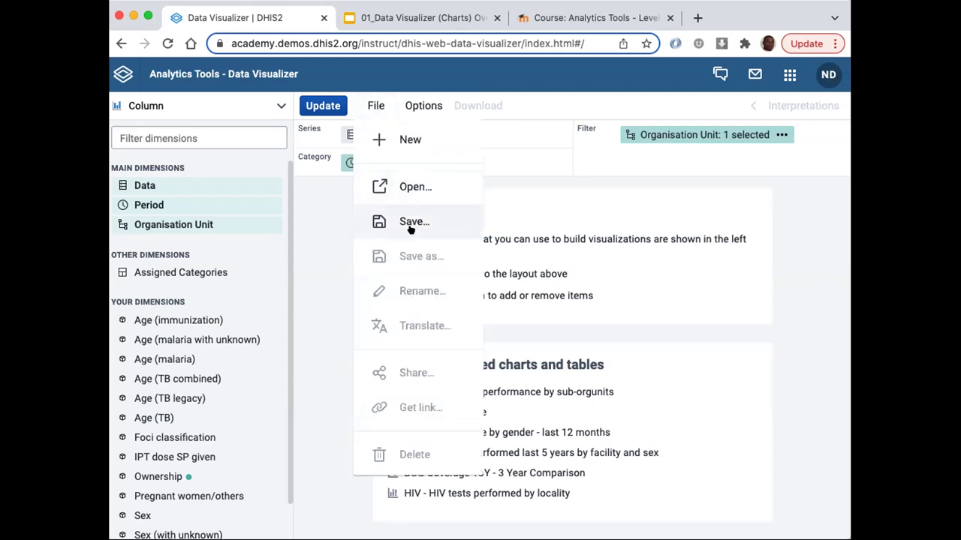
{"action": "left_click", "coordinate": [416, 187]}
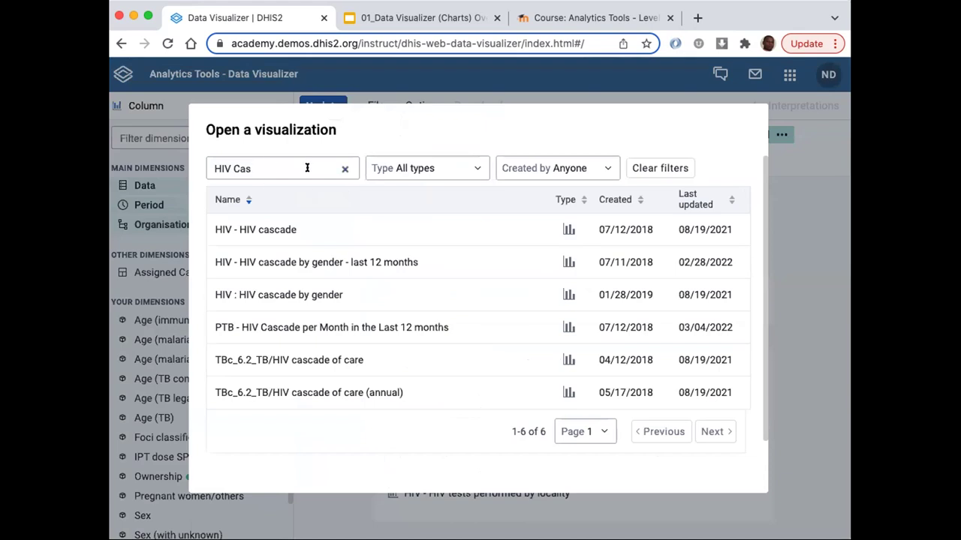
Replace the name filter in the saved visualizations list with "HIV - HIV test"
{"action": "left_click", "coordinate": [248, 168]}
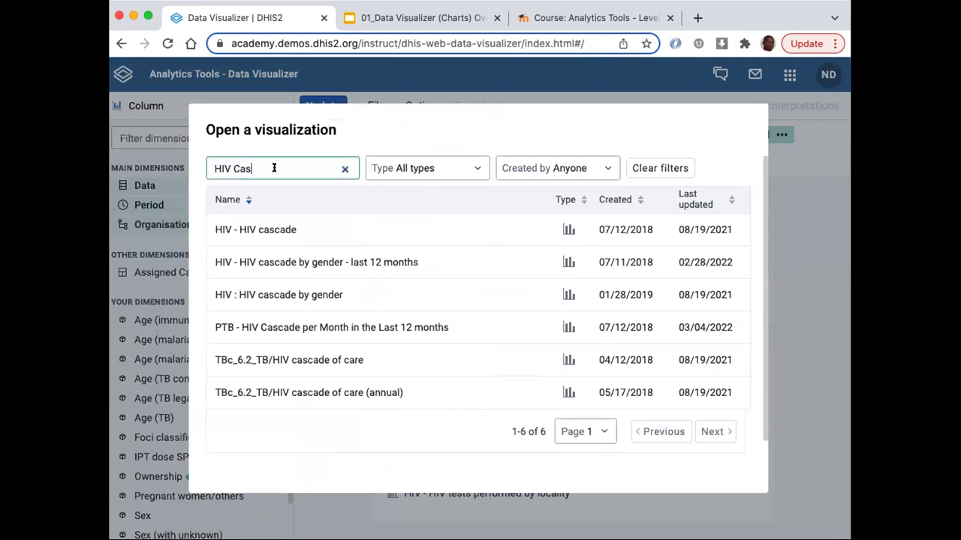
{"action": "key", "text": "BackSpace"}
{"action": "key", "text": "BackSpace"}
{"action": "key", "text": "BackSpace"}
{"action": "key", "text": "BackSpace"}
{"action": "key", "text": "BackSpace"}
{"action": "key", "text": "BackSpace"}
{"action": "left_click", "coordinate": [343, 168]}
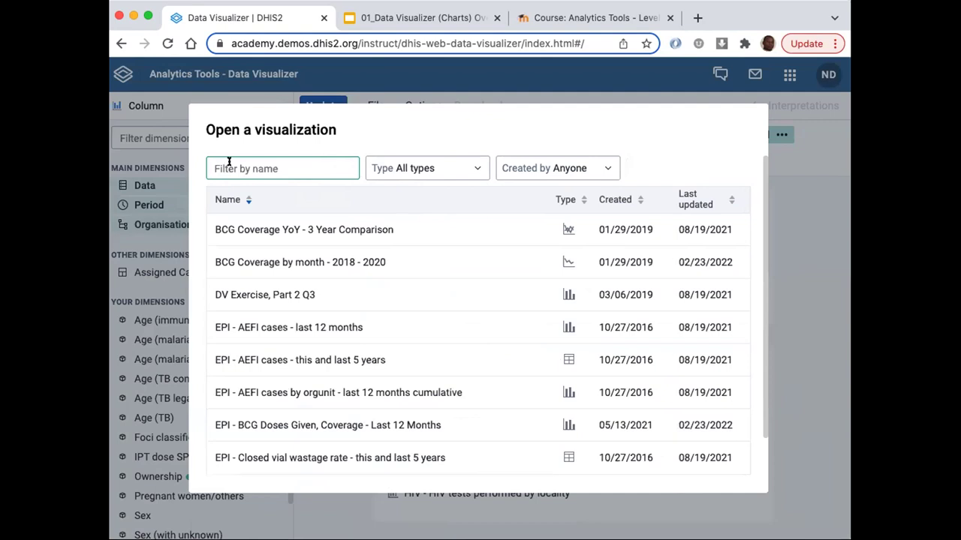
{"action": "type", "text": "HIV "}
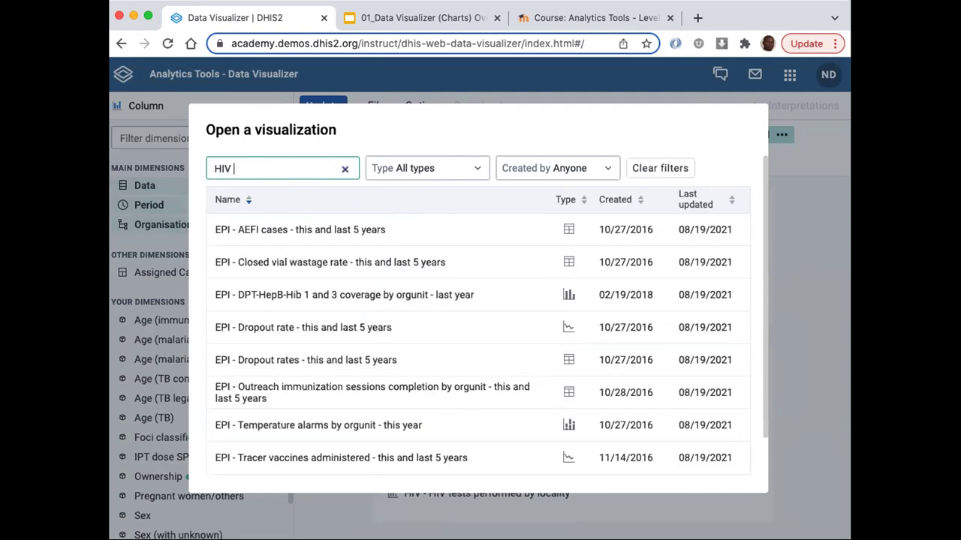
{"action": "type", "text": "- HIV"}
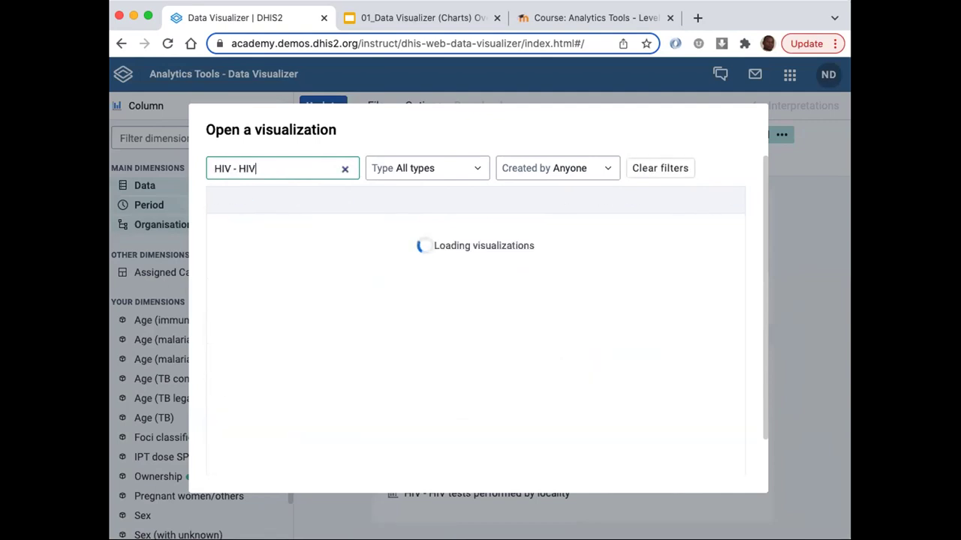
{"action": "type", "text": " test"}
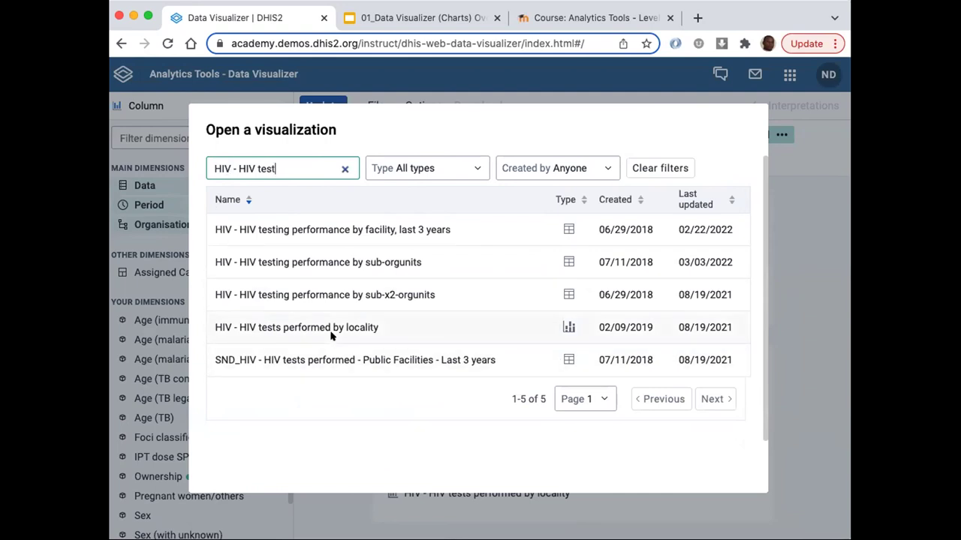
Open the saved visualization "HIV - HIV tests performed by locality" and examine its stacked columns
{"action": "left_click", "coordinate": [298, 330]}
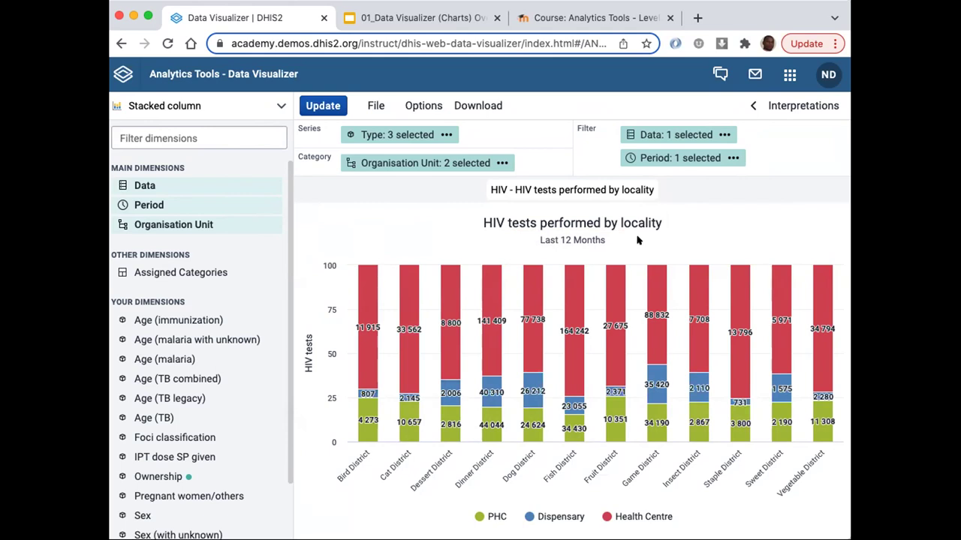
{"action": "mouse_move", "coordinate": [370, 346]}
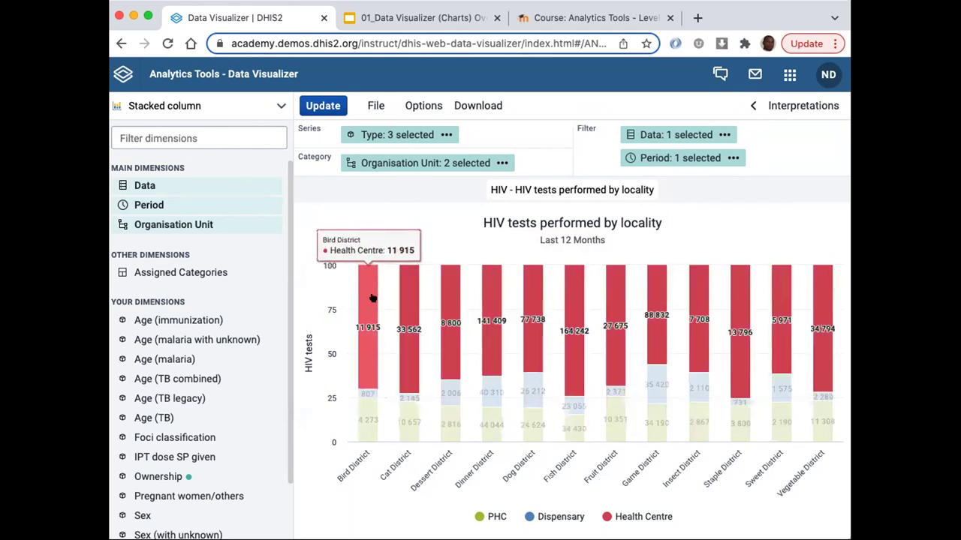
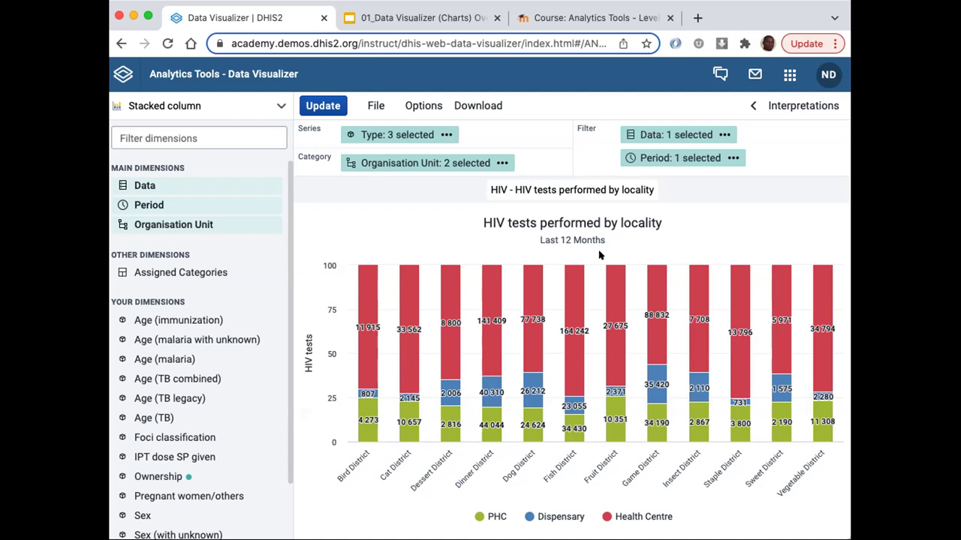
Start a new visualization and set its type to Stacked column
{"action": "left_click", "coordinate": [369, 105]}
{"action": "left_click", "coordinate": [383, 139]}
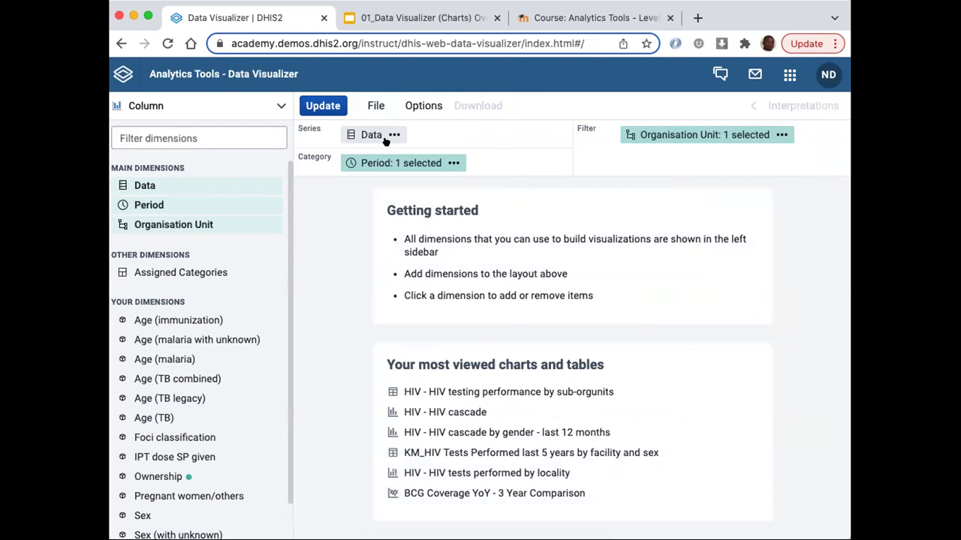
{"action": "left_click", "coordinate": [256, 112]}
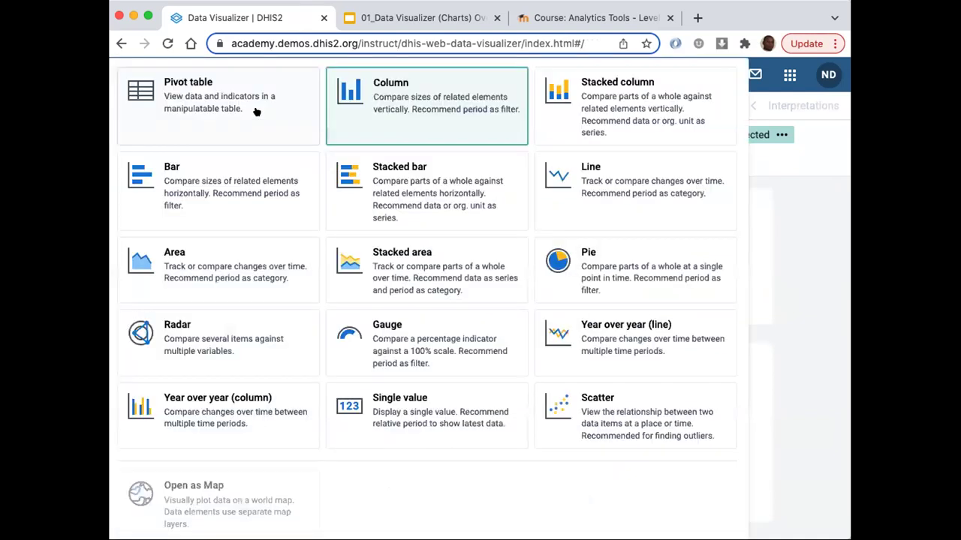
{"action": "left_click", "coordinate": [598, 124]}
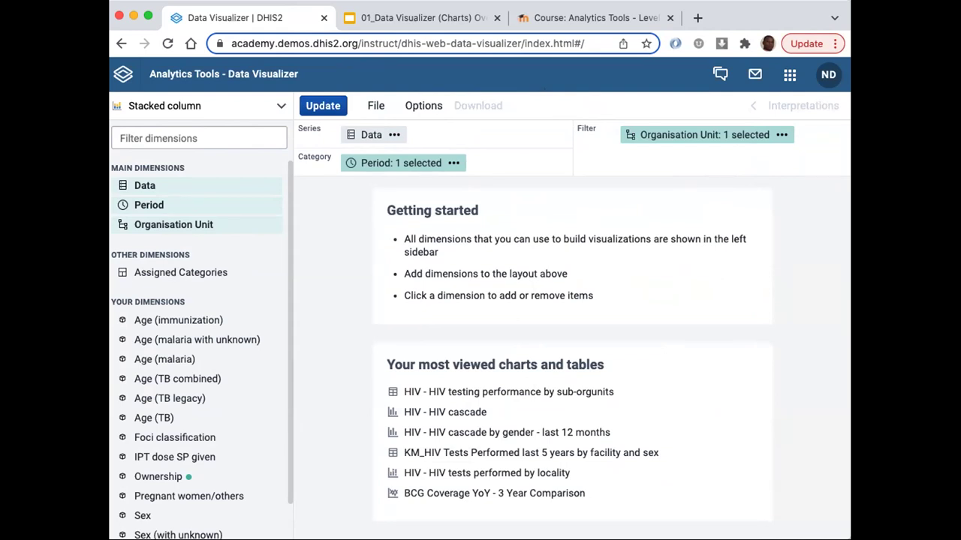
Search the data items for "tests perfo", restrict them to data elements, and add "HIV - HIV tests performed" without updating the chart
{"action": "left_click", "coordinate": [365, 134]}
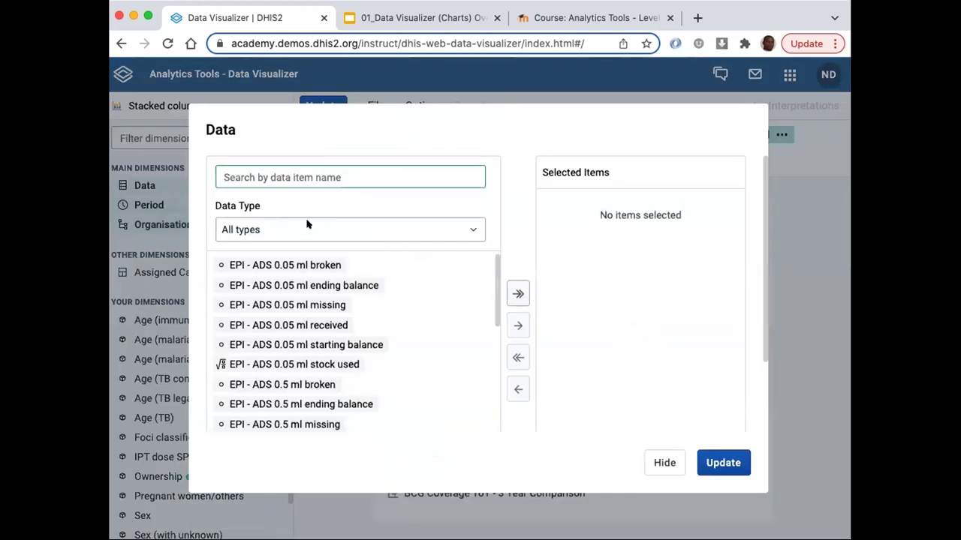
{"action": "type", "text": "tes"}
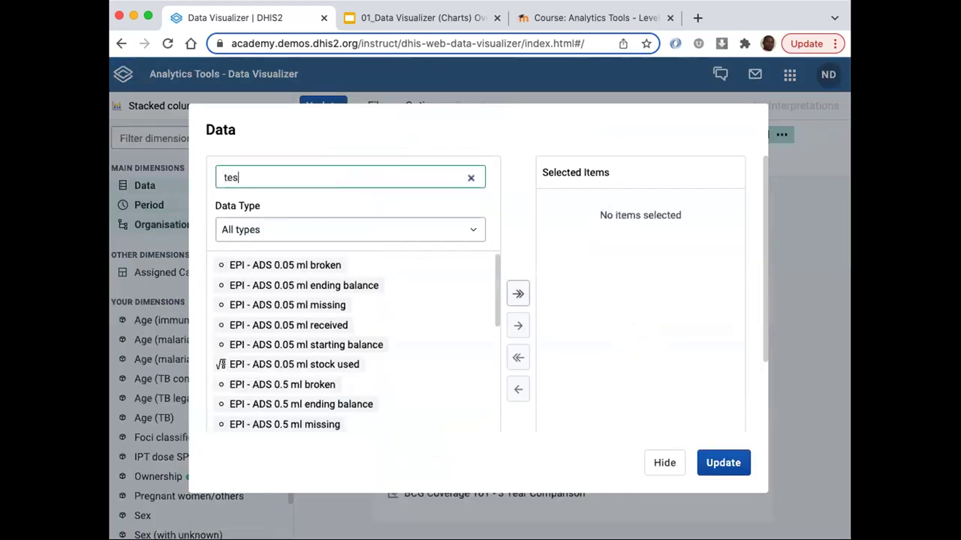
{"action": "type", "text": "ts perfom"}
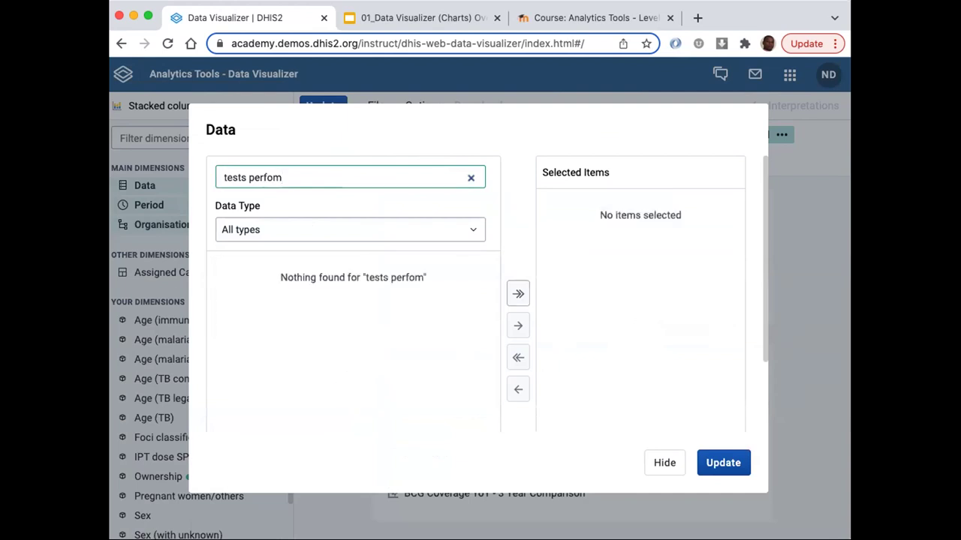
{"action": "key", "text": "BackSpace"}
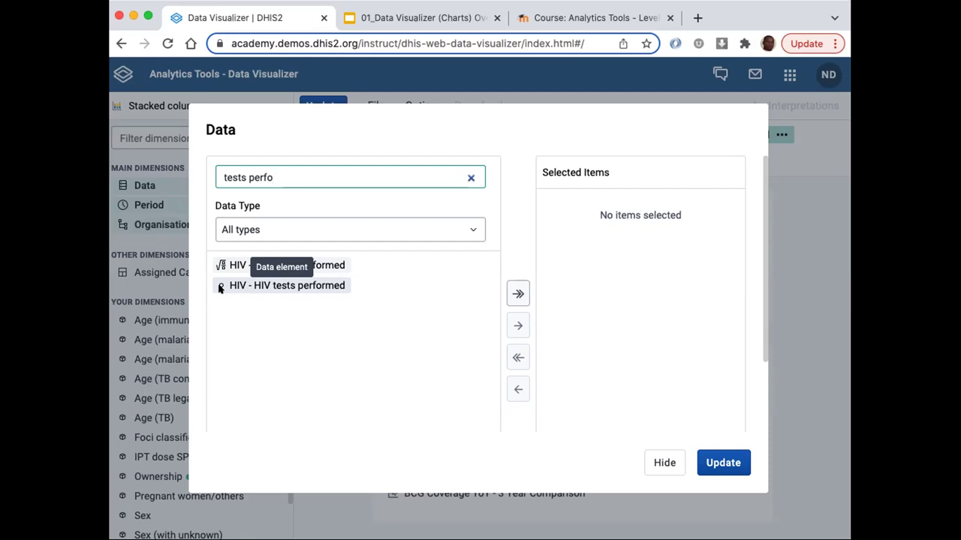
{"action": "left_click", "coordinate": [275, 229]}
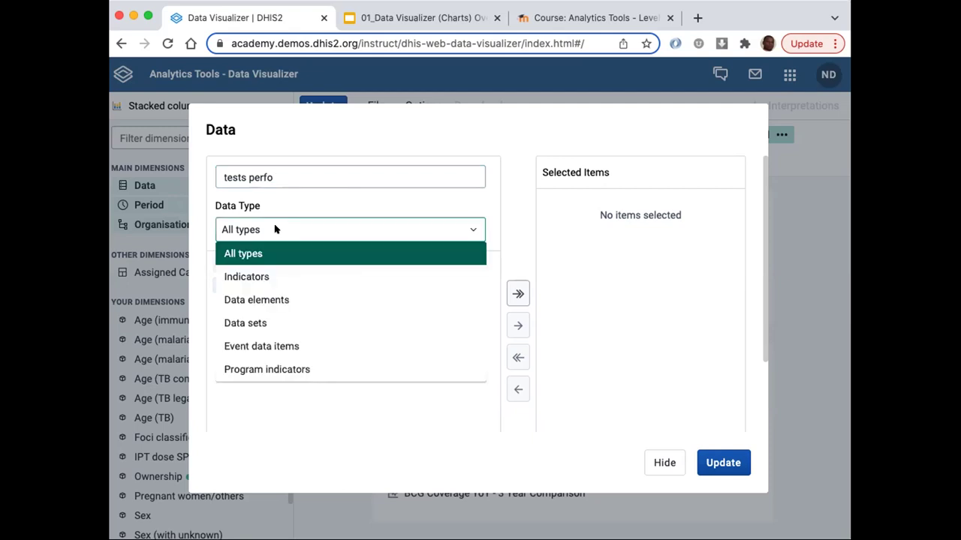
{"action": "left_click", "coordinate": [260, 300]}
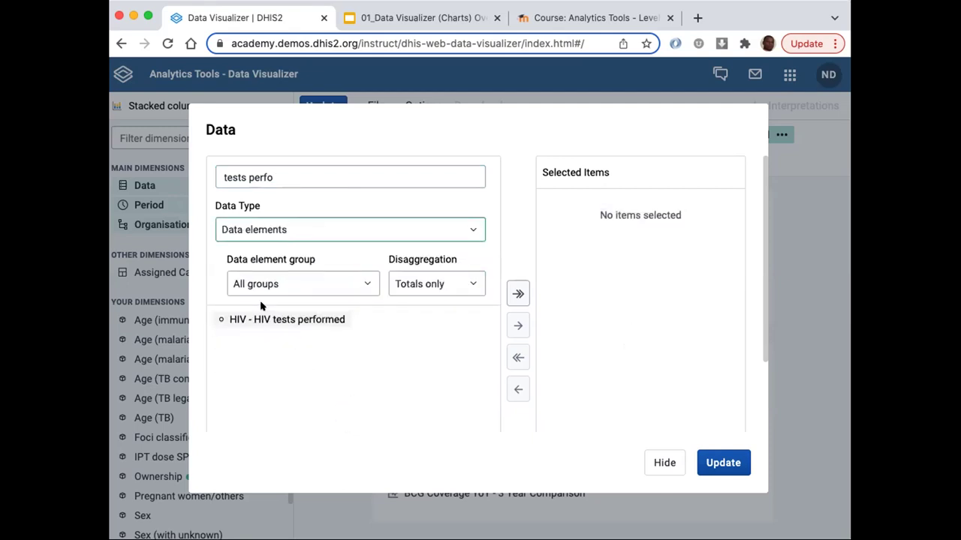
{"action": "double_click", "coordinate": [252, 319]}
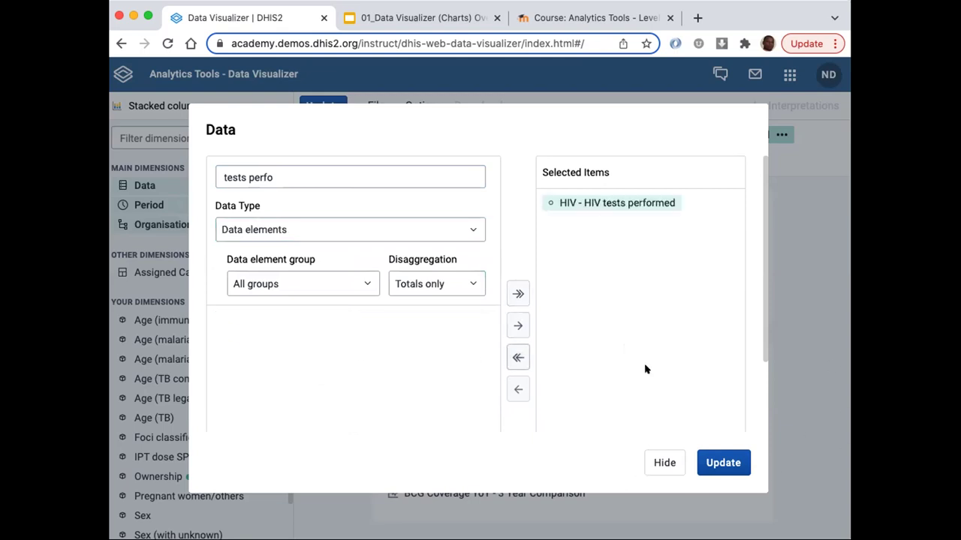
{"action": "left_click", "coordinate": [651, 460]}
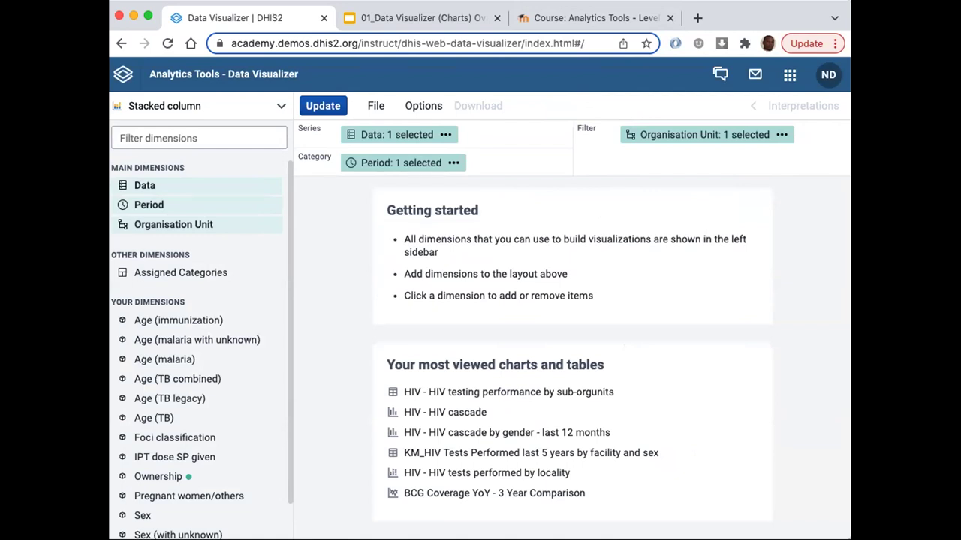
Duplicate the Data Visualizer browser tab and bring up the list of saved visualizations in the blank copy
{"action": "right_click", "coordinate": [243, 18]}
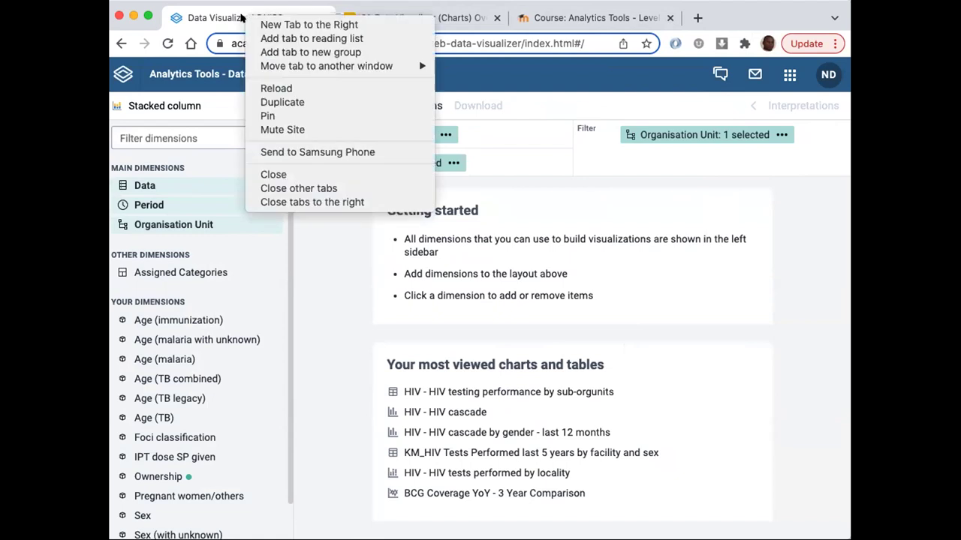
{"action": "left_click", "coordinate": [280, 102]}
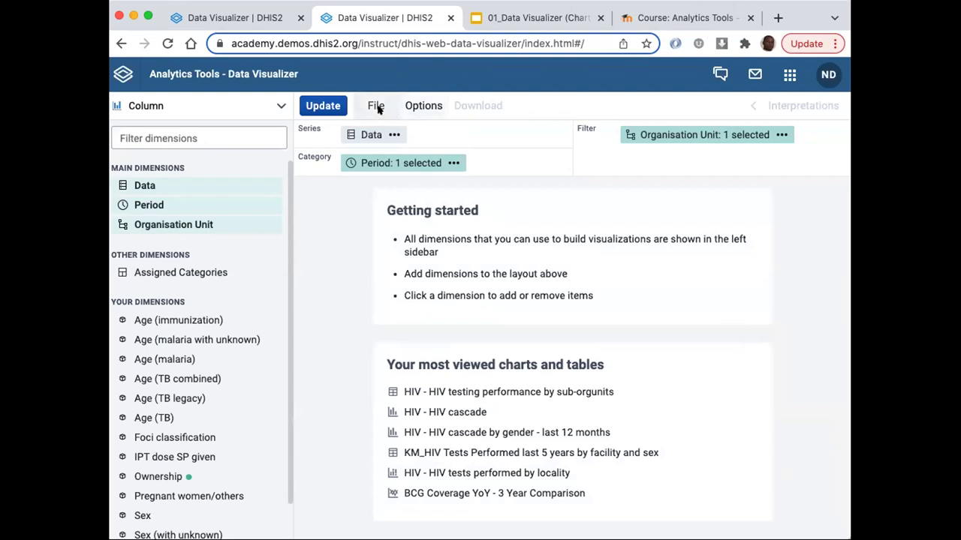
{"action": "left_click", "coordinate": [241, 18]}
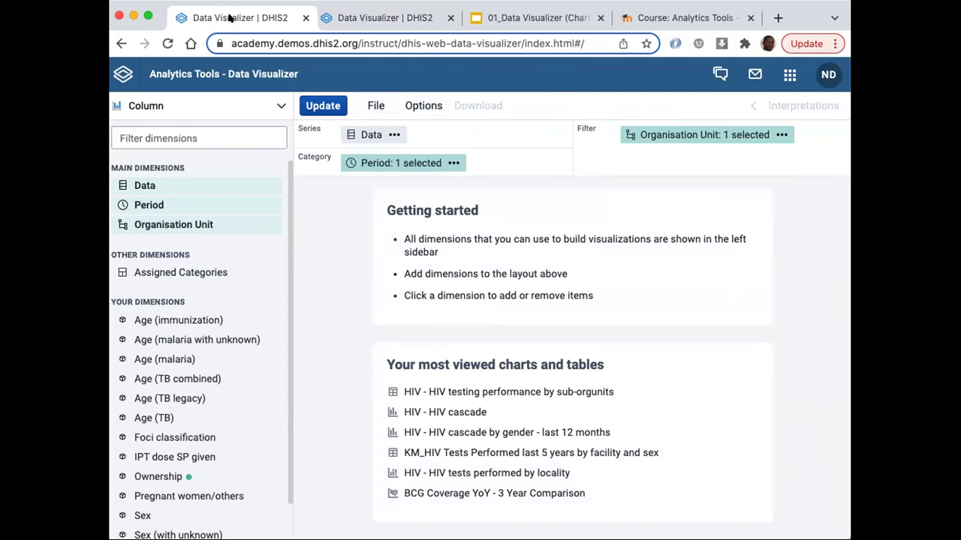
{"action": "left_click", "coordinate": [375, 106]}
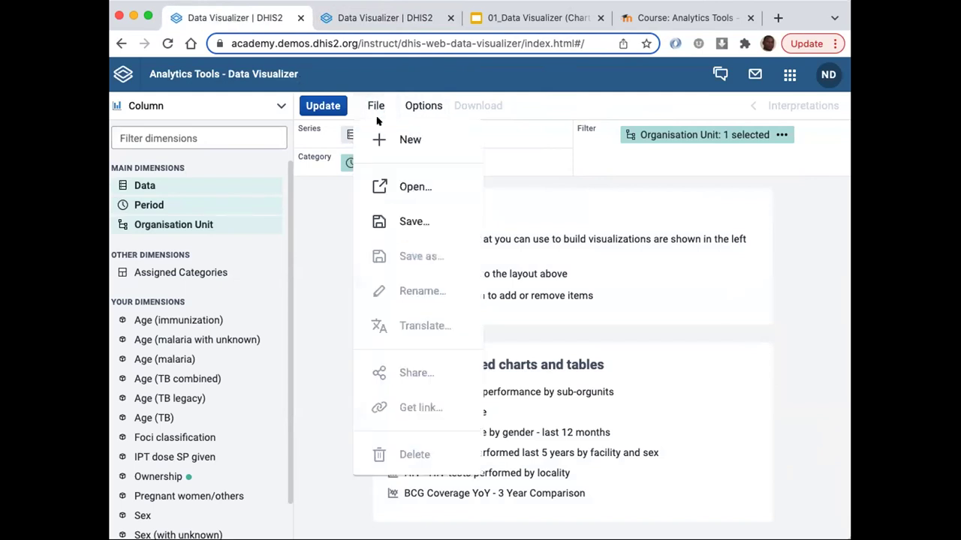
{"action": "left_click", "coordinate": [377, 186]}
{"action": "left_click", "coordinate": [278, 158]}
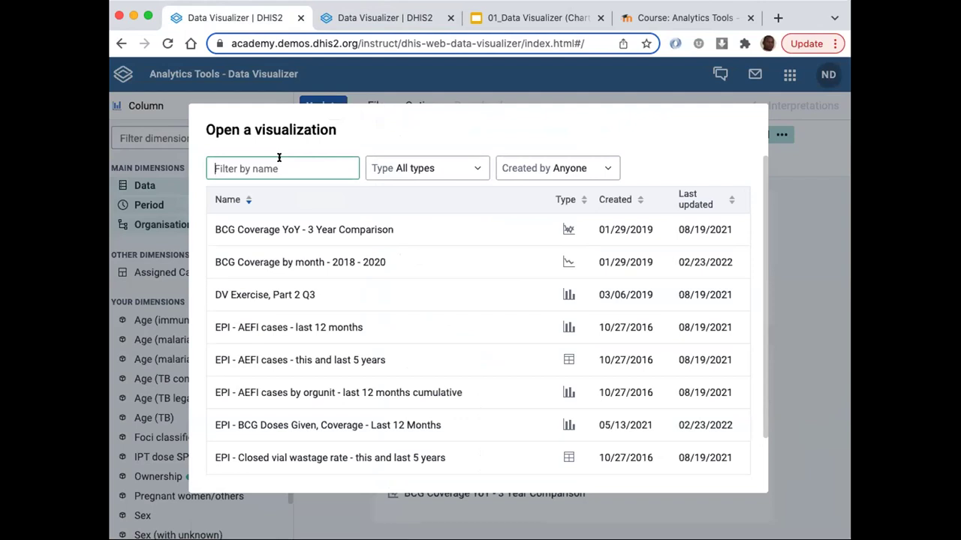
Filter the saved visualizations by "tests" and open "HIV - HIV tests performed by locality" as a reference
{"action": "type", "text": "HIV"}
{"action": "key", "text": "BackSpace"}
{"action": "key", "text": "BackSpace"}
{"action": "key", "text": "BackSpace"}
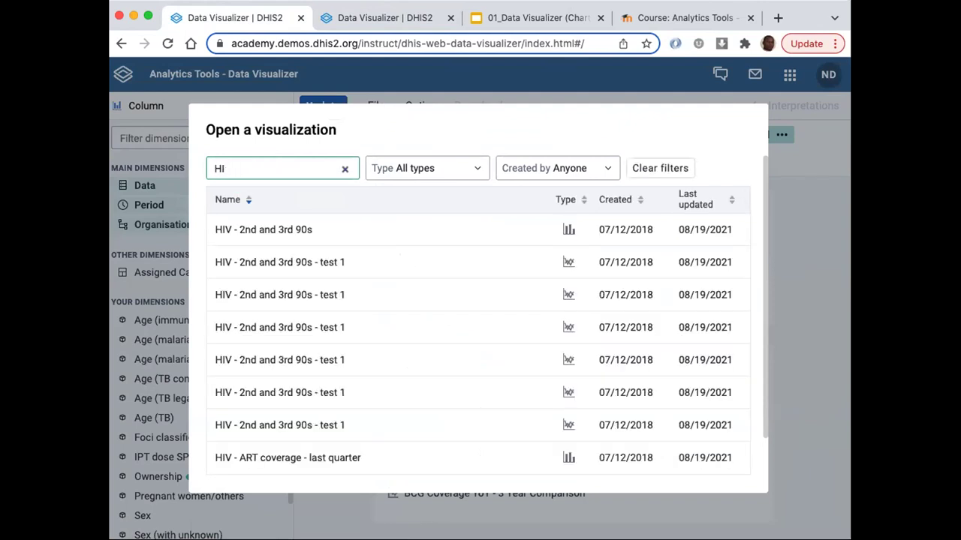
{"action": "type", "text": "test by"}
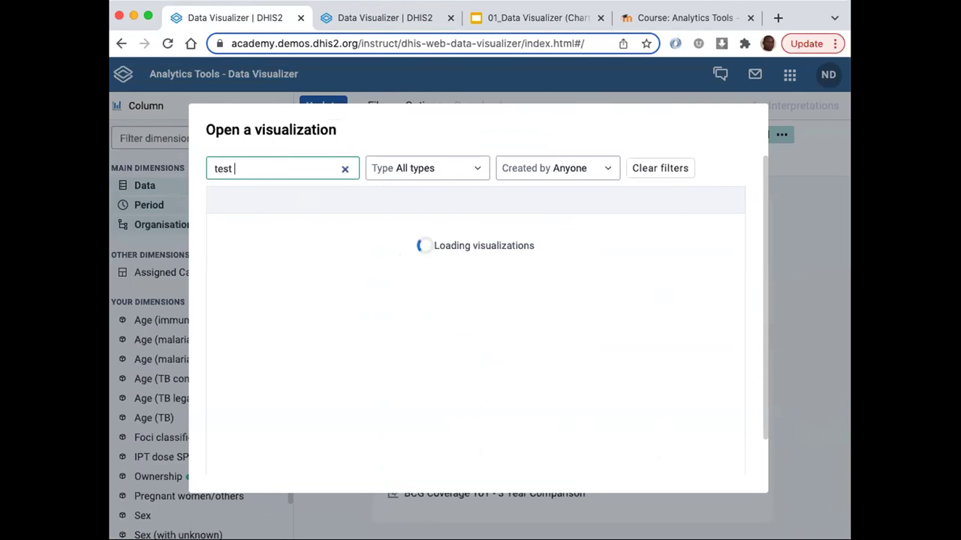
{"action": "key", "text": "BackSpace"}
{"action": "key", "text": "BackSpace"}
{"action": "key", "text": "BackSpace"}
{"action": "type", "text": "s by"}
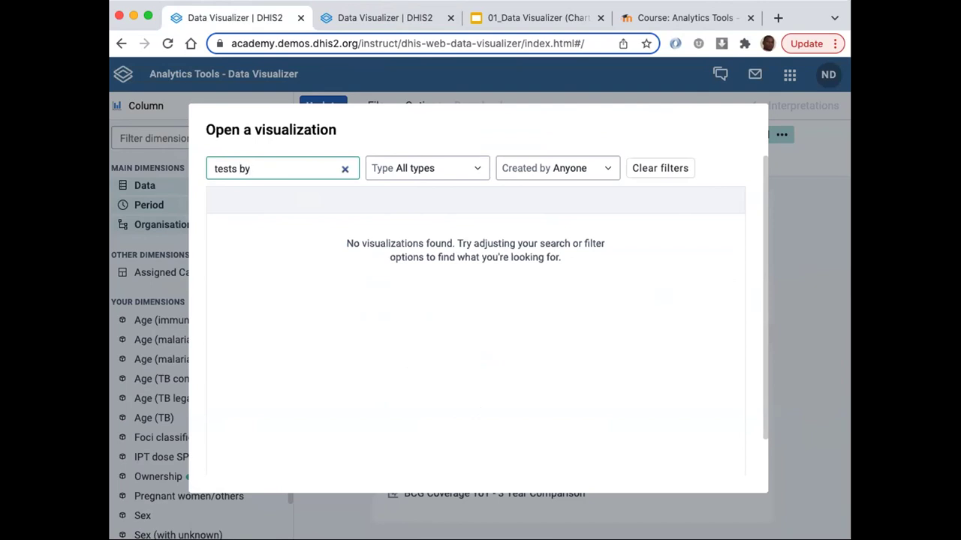
{"action": "key", "text": "BackSpace"}
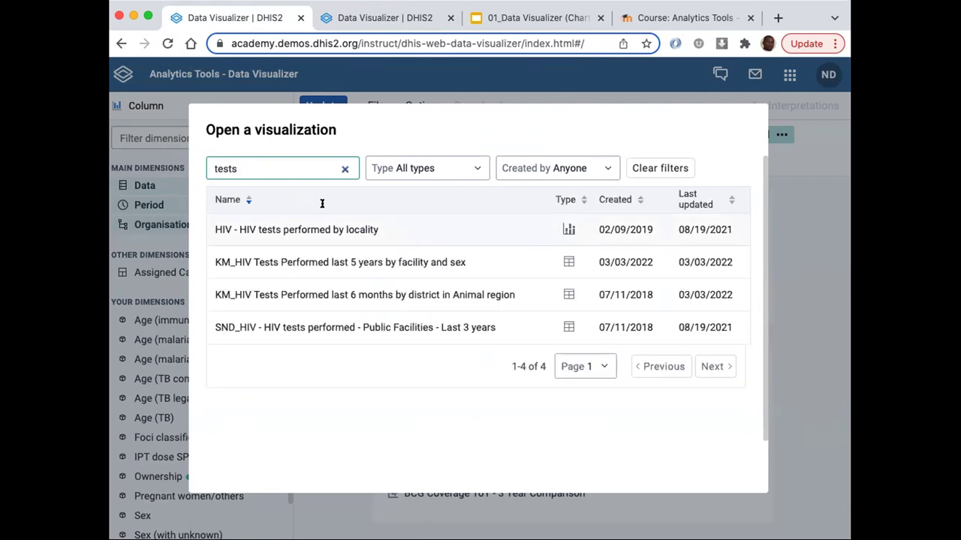
{"action": "left_click", "coordinate": [311, 229]}
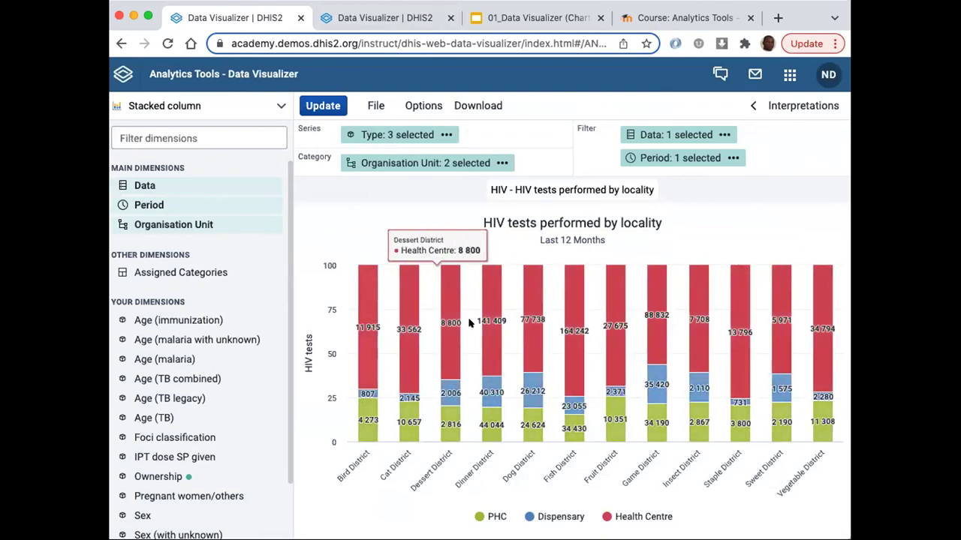
Return to the new stacked column visualization and replace its selected period, Last year, with Last 12 months
{"action": "key", "text": "ctrl+Tab"}
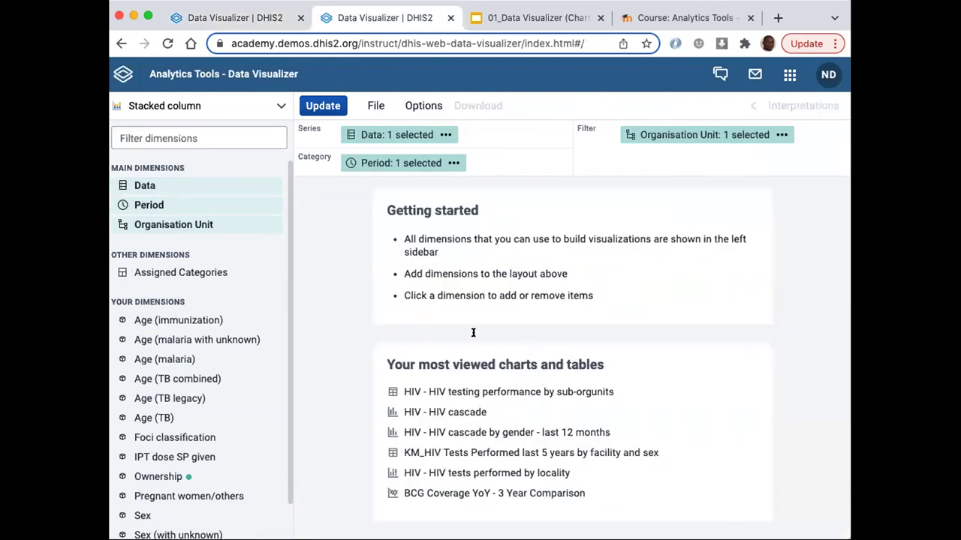
{"action": "left_click", "coordinate": [363, 163]}
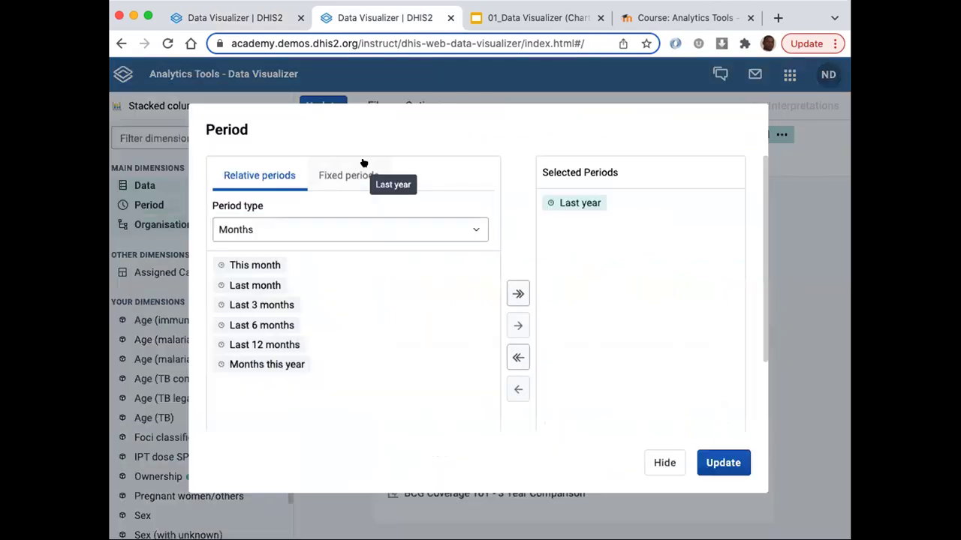
{"action": "left_click", "coordinate": [567, 203]}
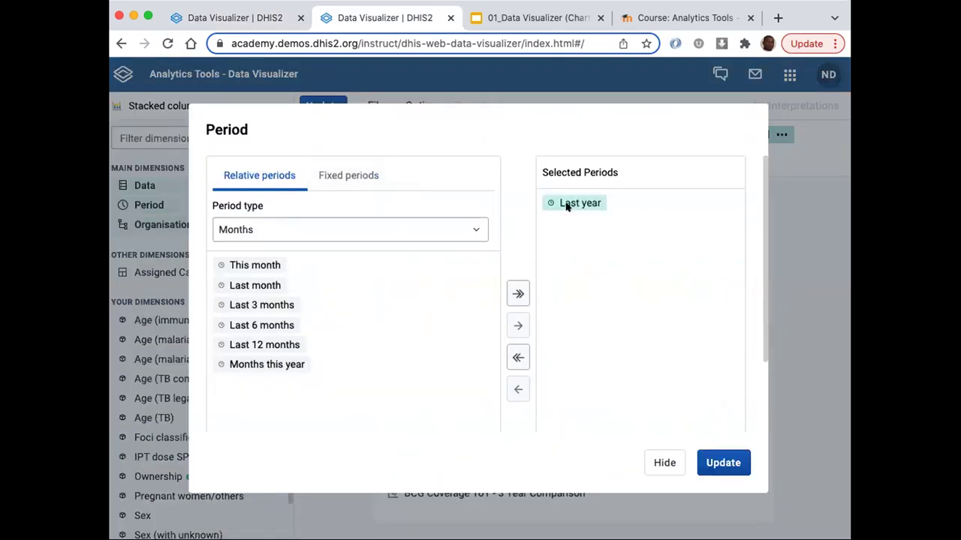
{"action": "double_click", "coordinate": [568, 203]}
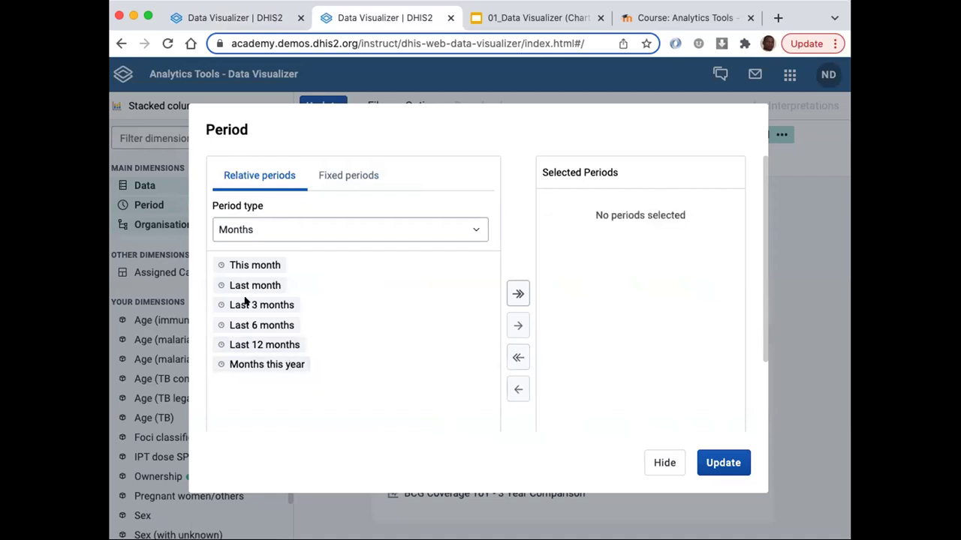
{"action": "double_click", "coordinate": [251, 345]}
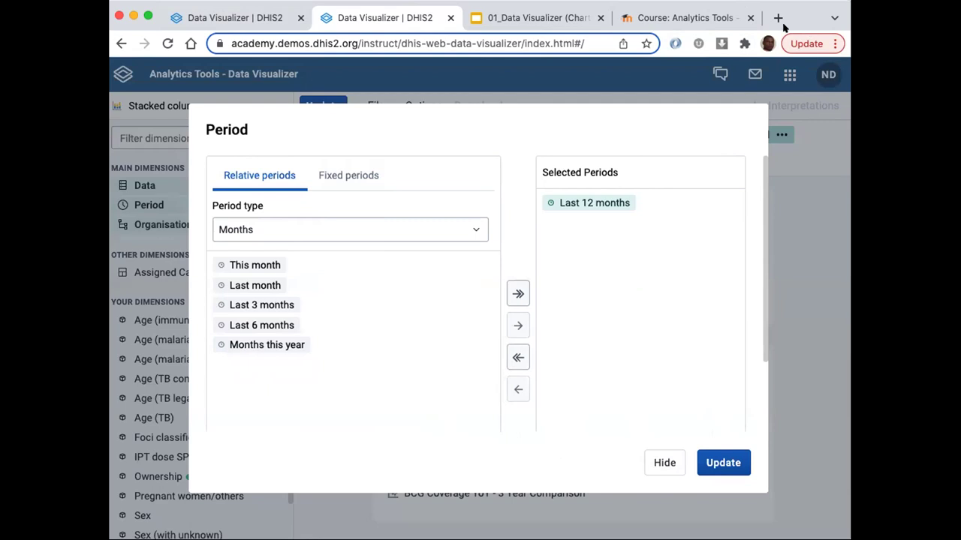
{"action": "left_click", "coordinate": [663, 463]}
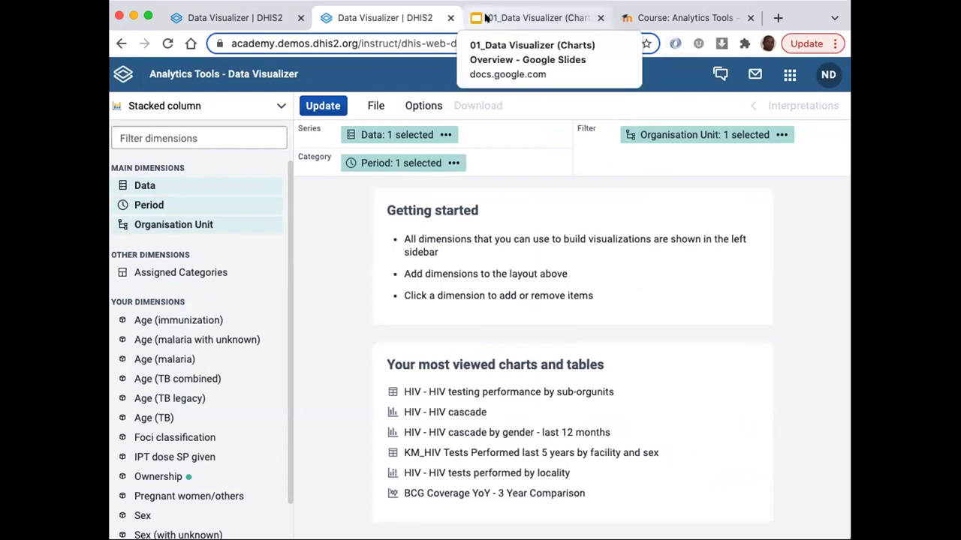
Check the layout of the reference chart "HIV - HIV tests performed by locality" and return to the new visualization
{"action": "left_click", "coordinate": [485, 17]}
{"action": "left_click", "coordinate": [383, 17]}
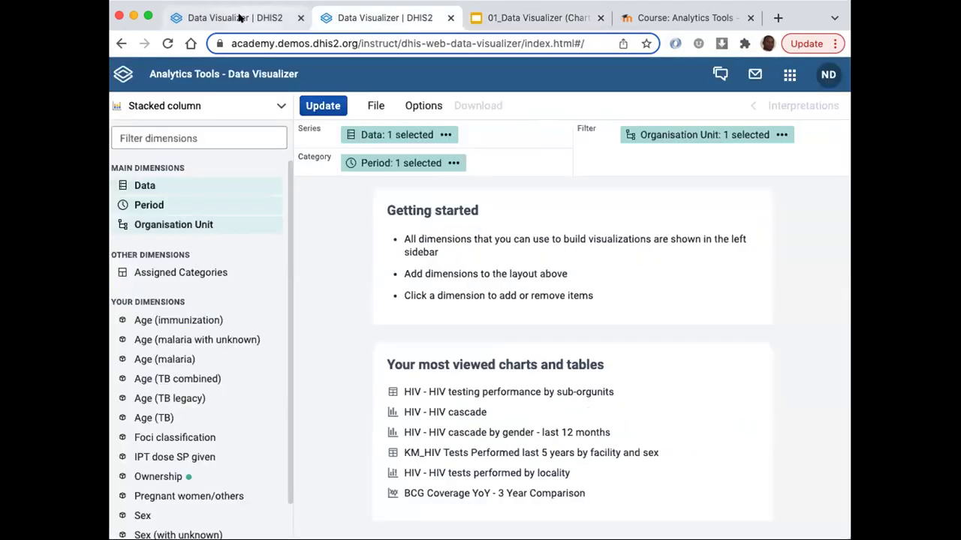
{"action": "left_click", "coordinate": [239, 17]}
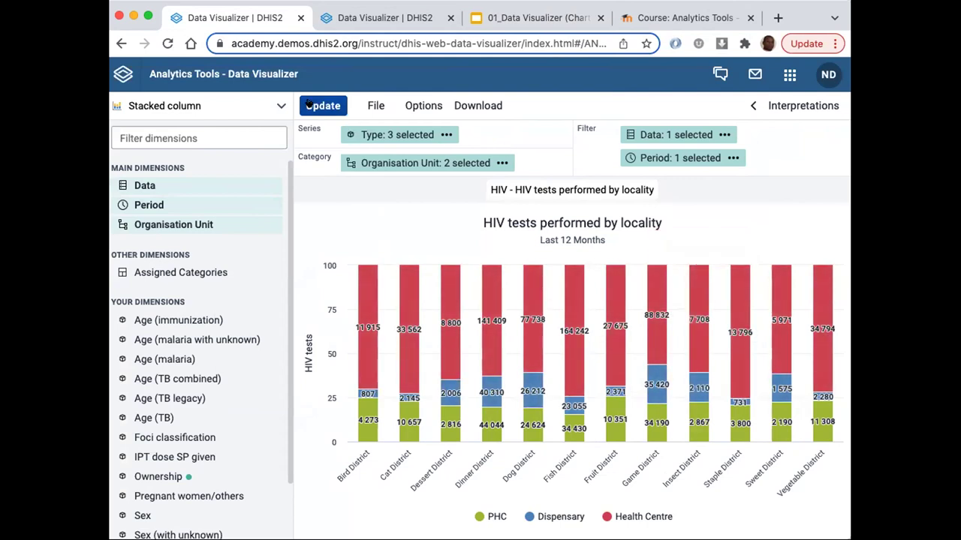
{"action": "left_click", "coordinate": [383, 18]}
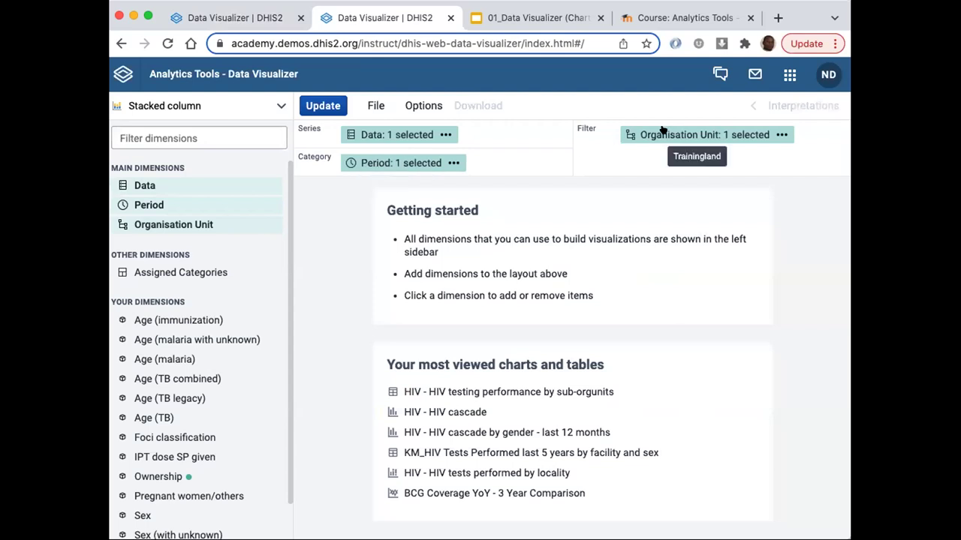
Open the organisation unit selection and examine the districts under Animal Region, keeping Trainingland selected
{"action": "left_click", "coordinate": [152, 223]}
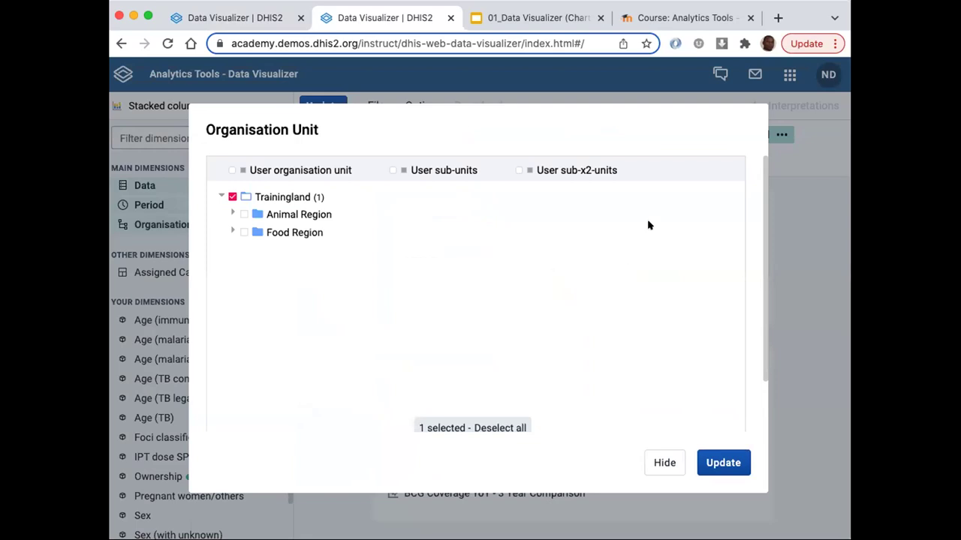
{"action": "left_click", "coordinate": [229, 196]}
{"action": "left_click", "coordinate": [233, 214]}
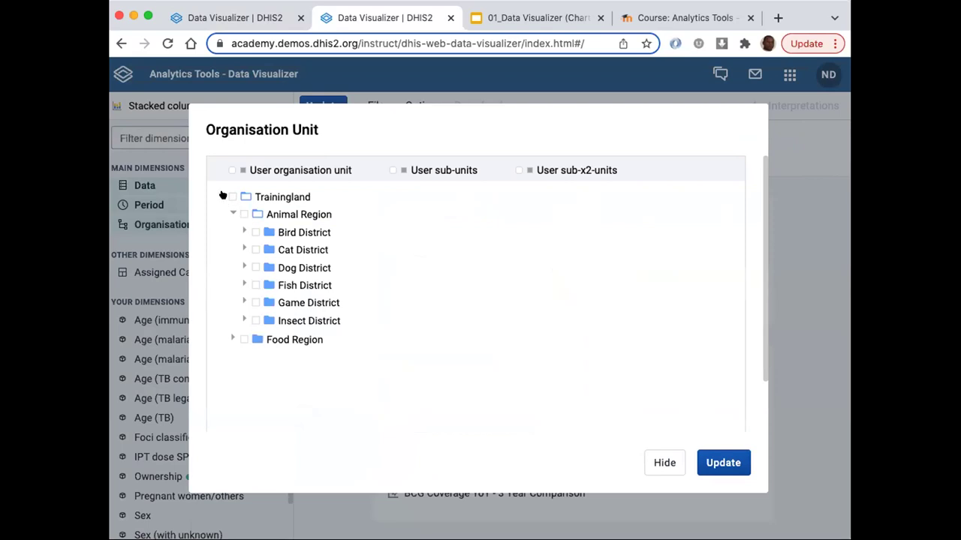
{"action": "left_click", "coordinate": [232, 197]}
{"action": "left_click", "coordinate": [232, 214]}
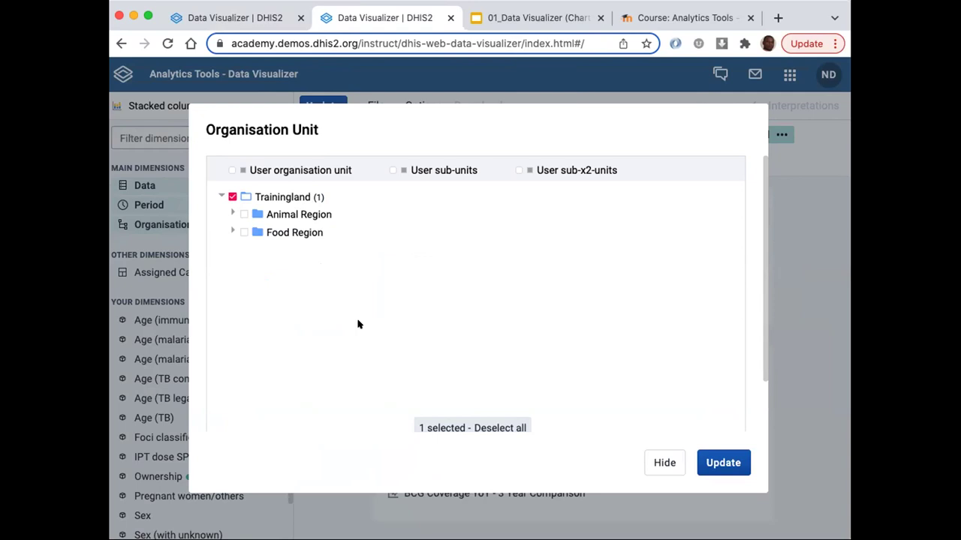
{"action": "scroll", "coordinate": [366, 323], "scroll_direction": "down", "scroll_amount": 2}
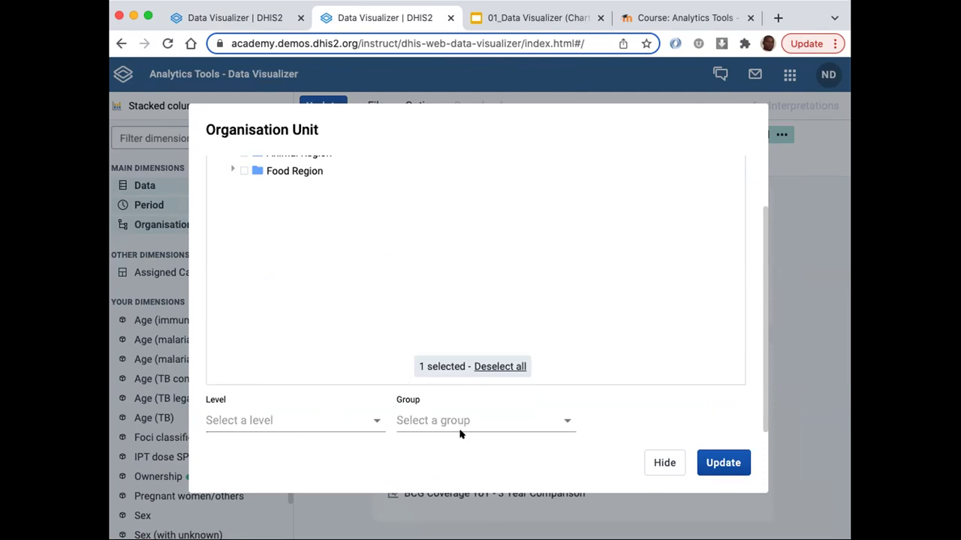
{"action": "scroll", "coordinate": [285, 229], "scroll_direction": "up", "scroll_amount": 2}
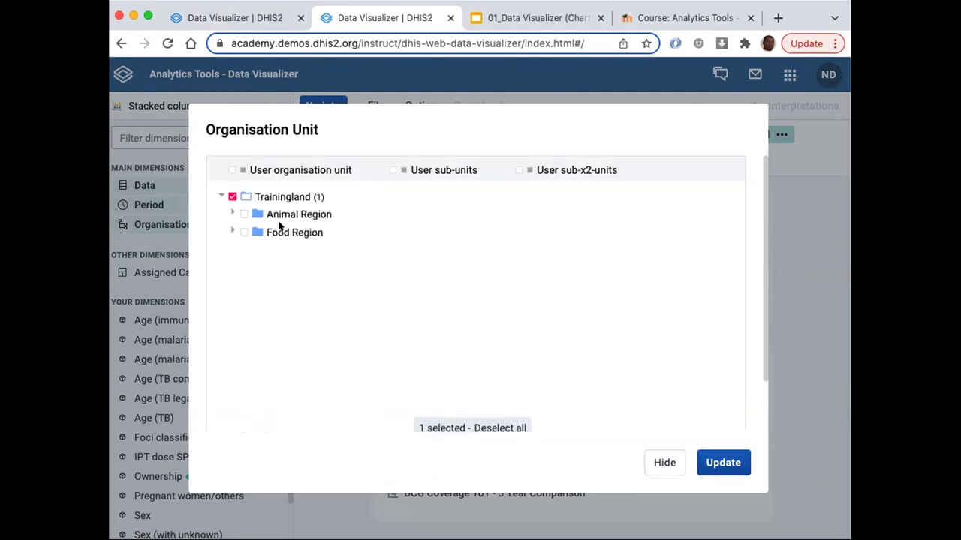
Add the District level to the Trainingland organisation unit selection and update the chart
{"action": "left_click", "coordinate": [229, 214]}
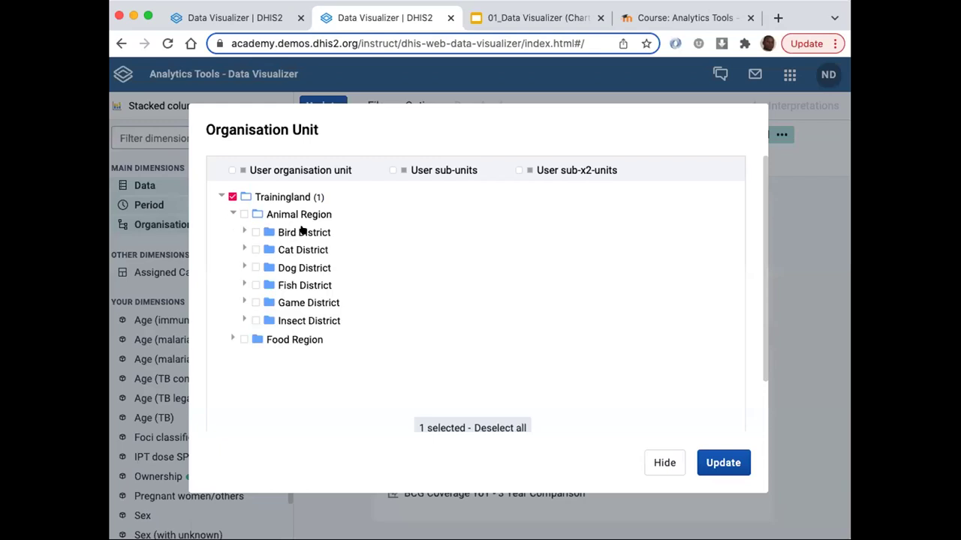
{"action": "scroll", "coordinate": [278, 401], "scroll_direction": "down", "scroll_amount": 2}
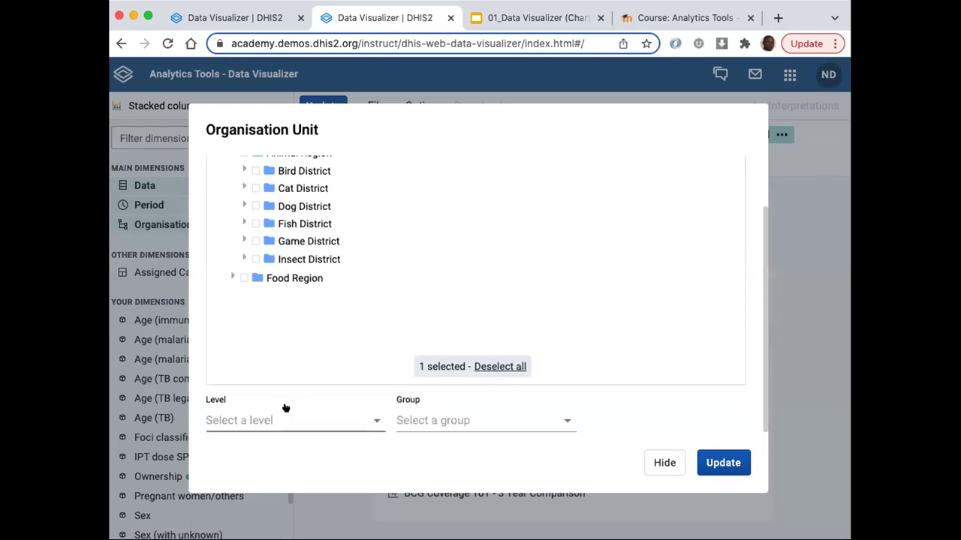
{"action": "left_click", "coordinate": [285, 408]}
{"action": "left_click", "coordinate": [259, 480]}
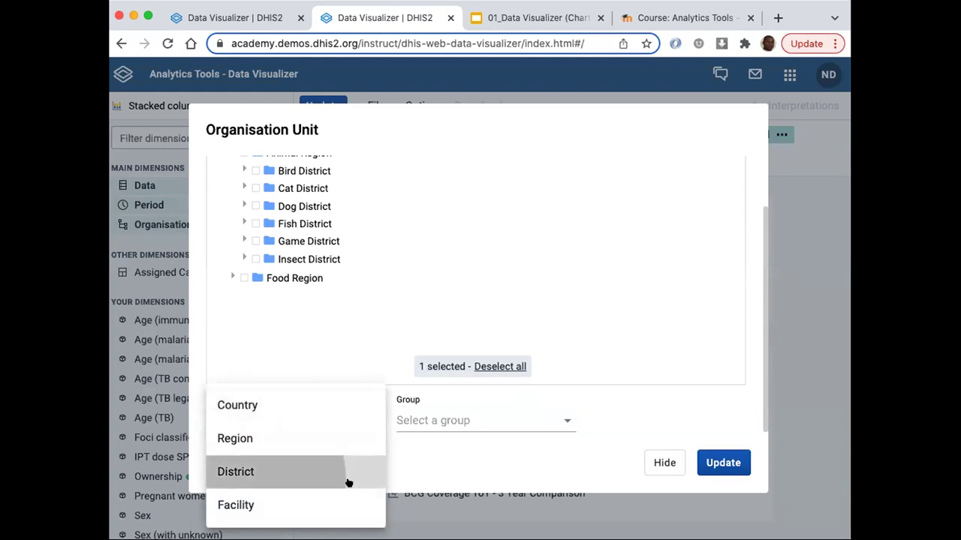
{"action": "left_click", "coordinate": [446, 470]}
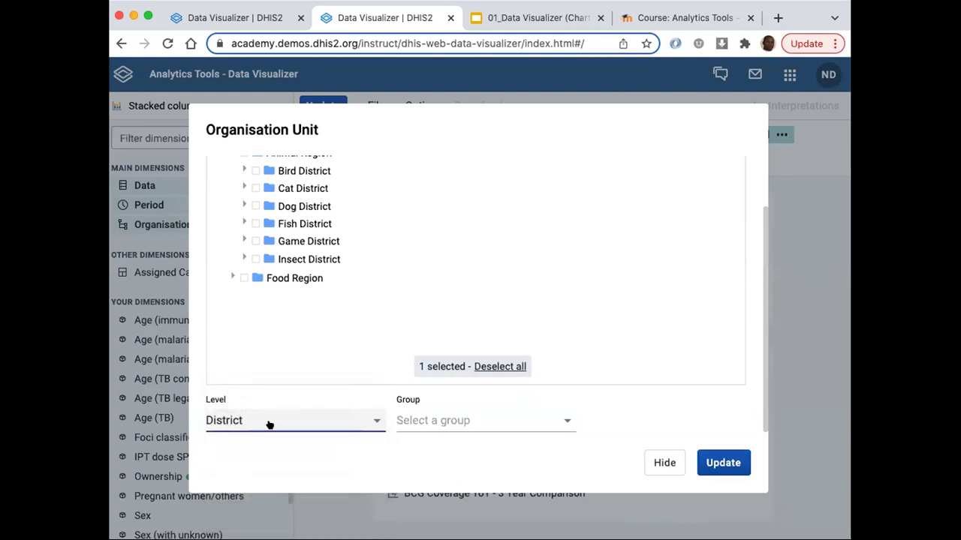
{"action": "scroll", "coordinate": [268, 425], "scroll_direction": "up", "scroll_amount": 2}
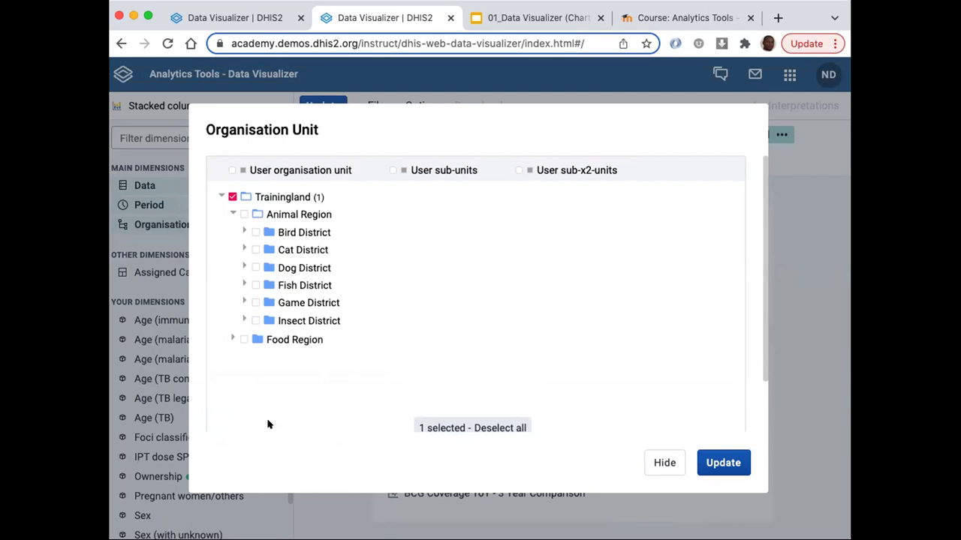
{"action": "left_click", "coordinate": [654, 463]}
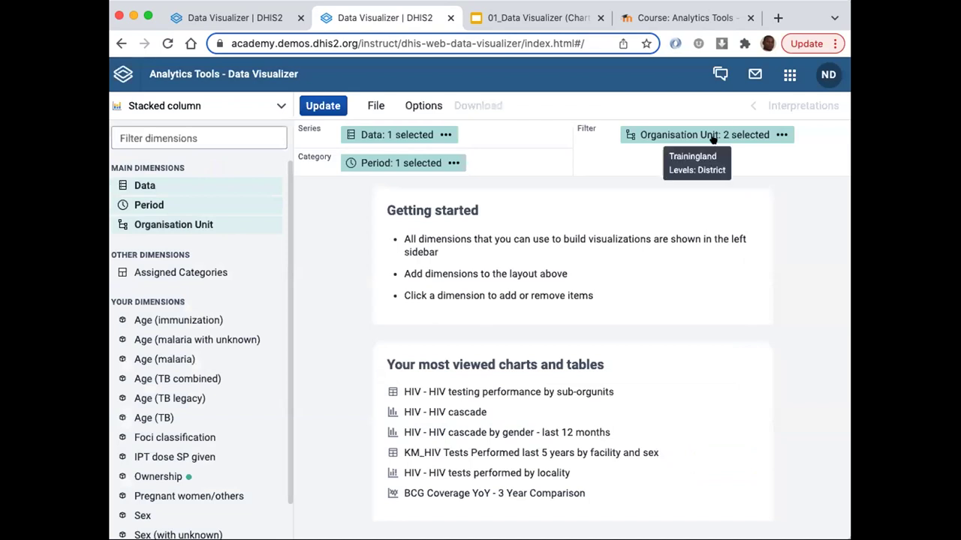
{"action": "mouse_move", "coordinate": [709, 135]}
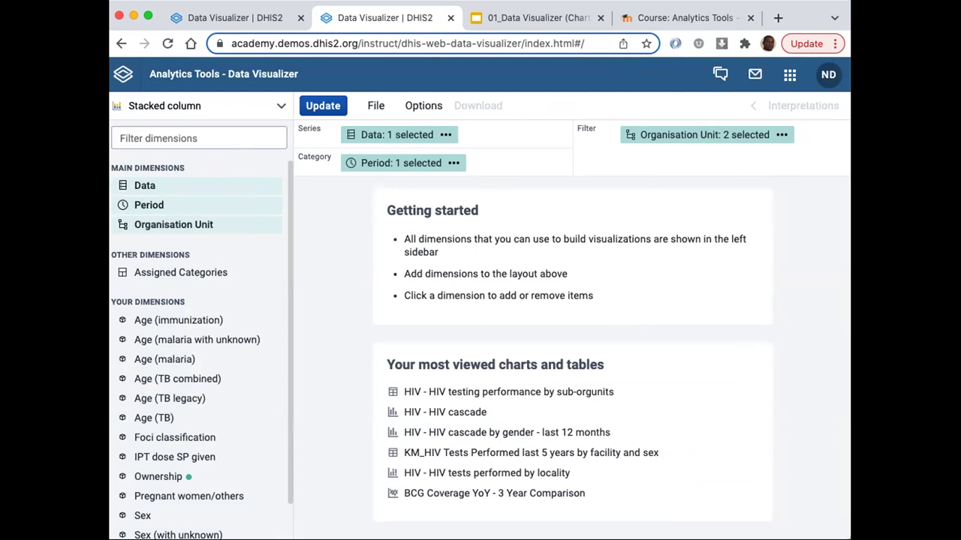
{"action": "left_click", "coordinate": [315, 105]}
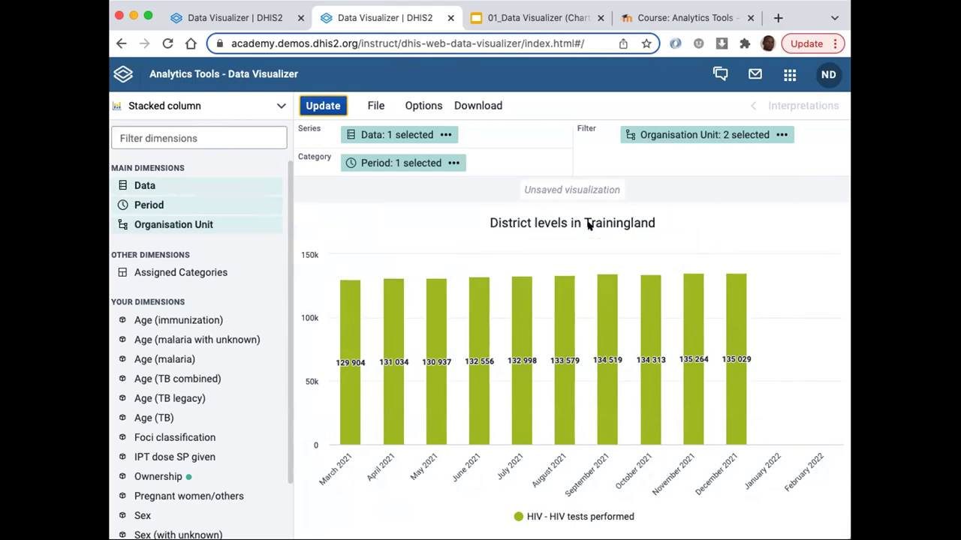
Move Organisation Unit to the category and Period to the filter, and update the chart
{"action": "mouse_move", "coordinate": [578, 271]}
{"action": "left_click_drag", "start_coordinate": [665, 131], "coordinate": [407, 159]}
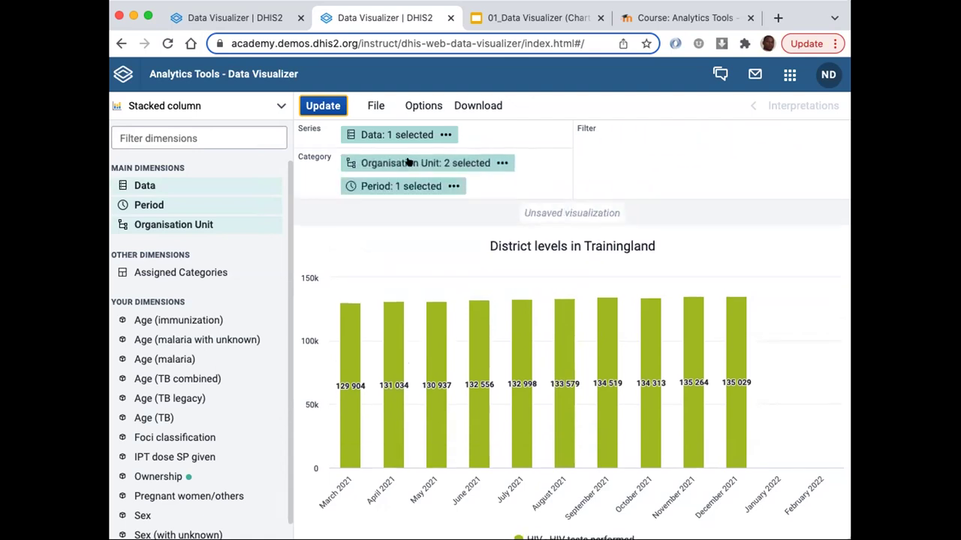
{"action": "left_click_drag", "start_coordinate": [364, 186], "coordinate": [647, 149]}
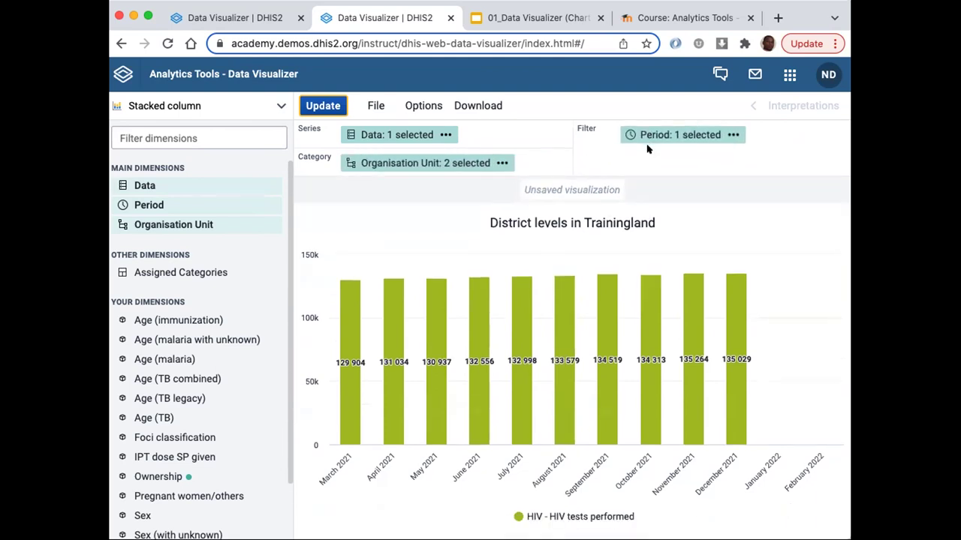
{"action": "left_click", "coordinate": [316, 105]}
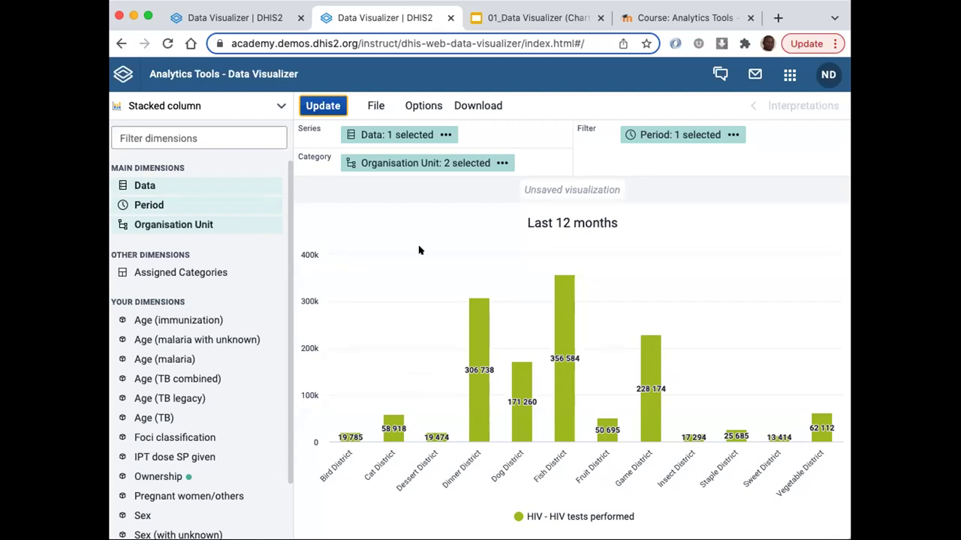
Compare the district columns with the stacked columns in the reference chart and return to the new visualization
{"action": "left_click", "coordinate": [209, 18]}
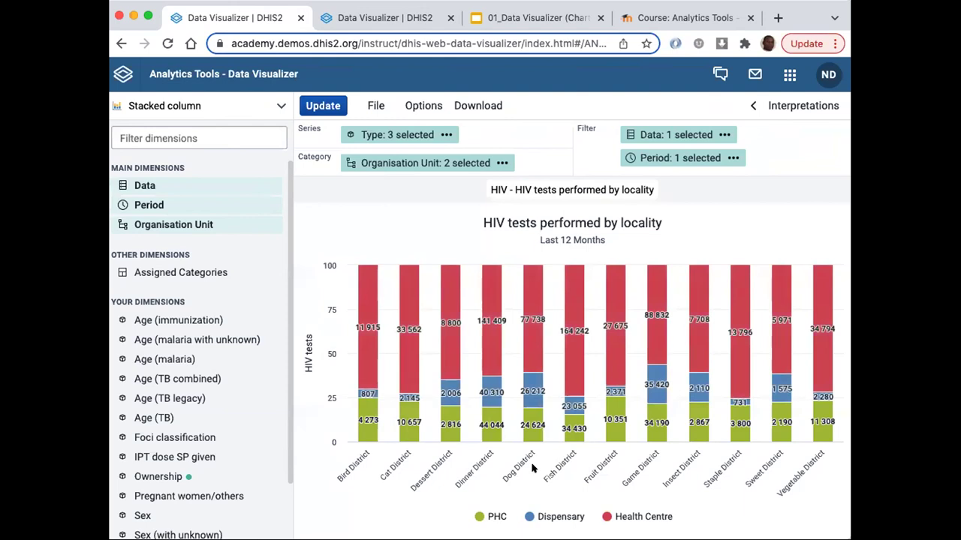
{"action": "mouse_move", "coordinate": [450, 286]}
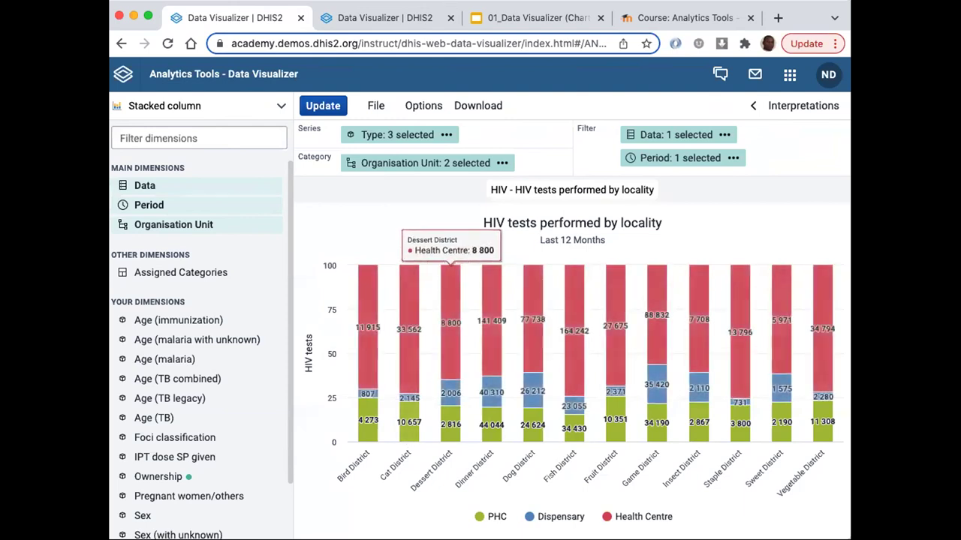
{"action": "left_click", "coordinate": [369, 10]}
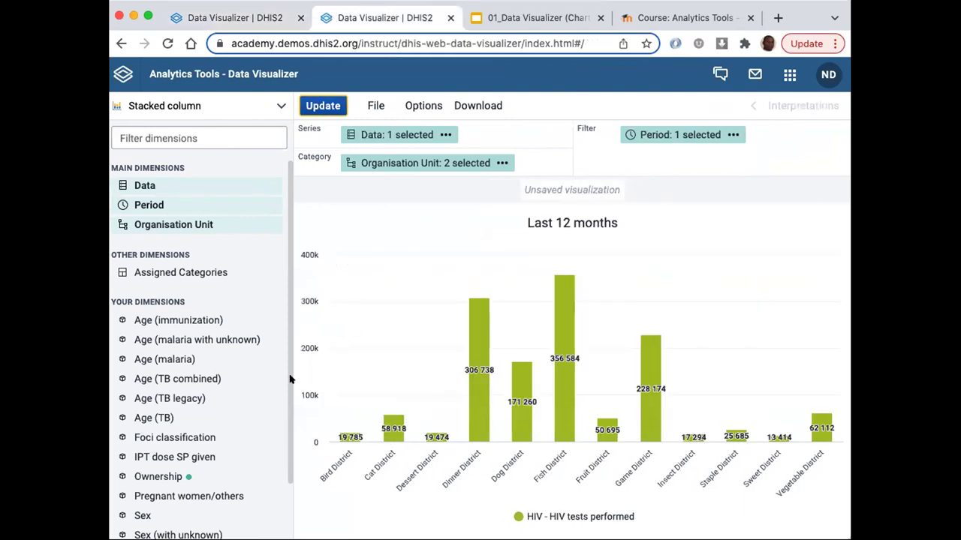
{"action": "mouse_move", "coordinate": [475, 383]}
{"action": "scroll", "coordinate": [190, 437], "scroll_direction": "down", "scroll_amount": 2}
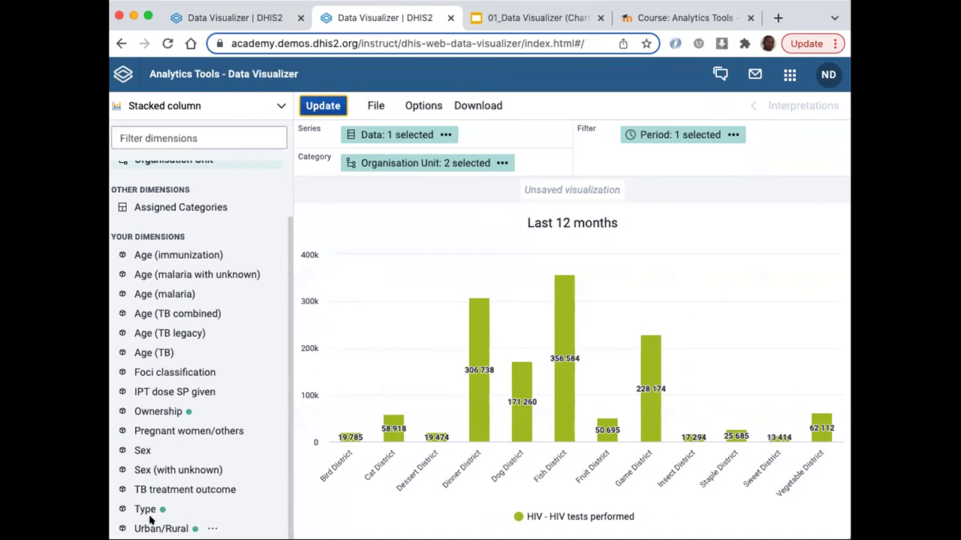
{"action": "mouse_move", "coordinate": [156, 509]}
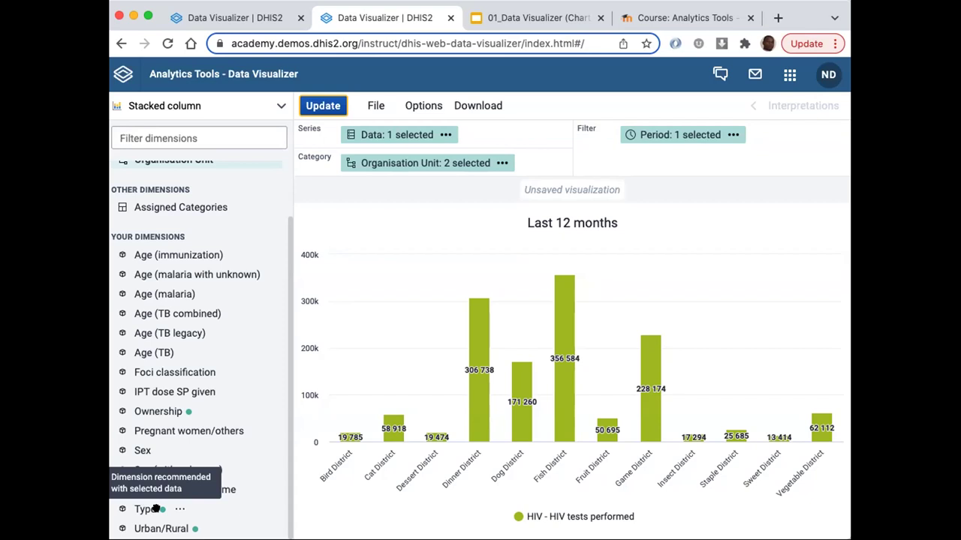
{"action": "left_click", "coordinate": [139, 509]}
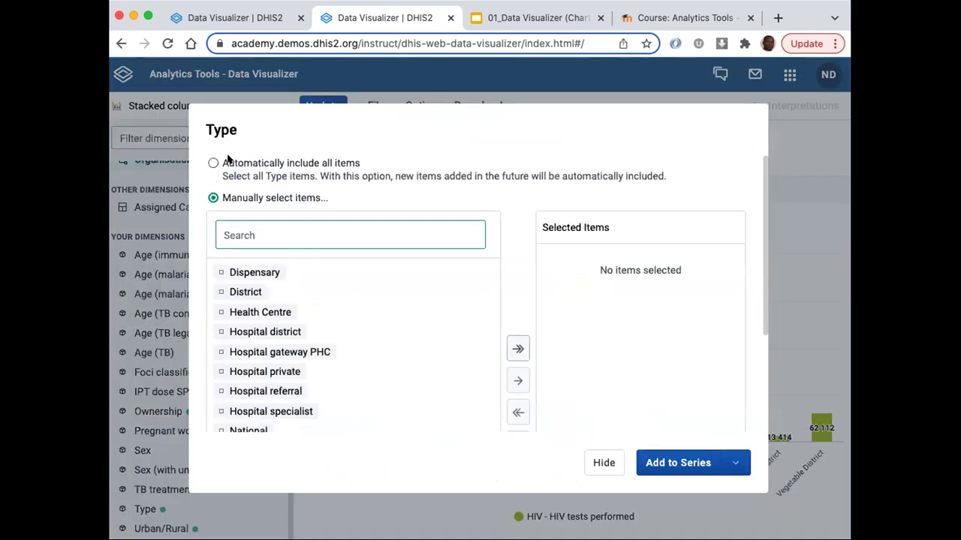
{"action": "left_click", "coordinate": [797, 252]}
{"action": "left_click", "coordinate": [797, 252]}
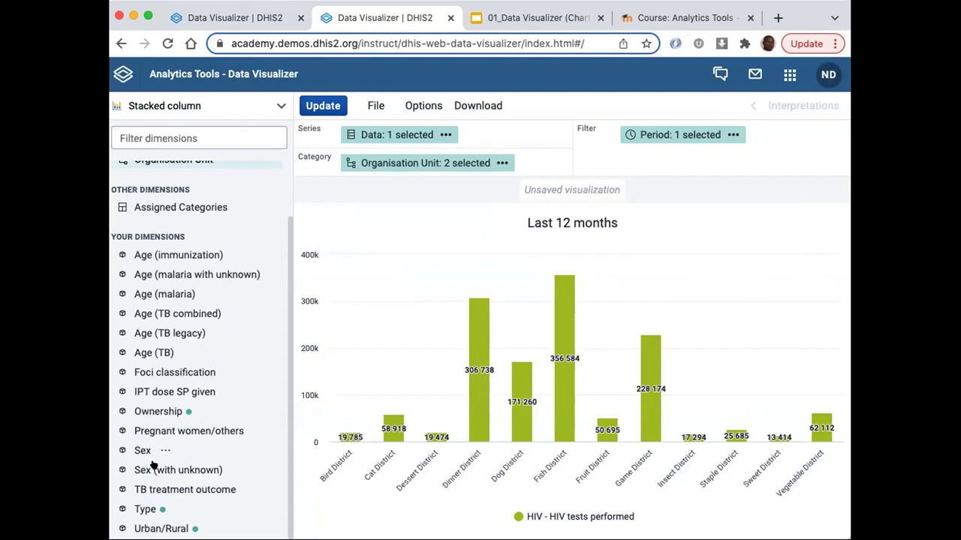
Select Peri-urban, Rural and Urban in the Urban/Rural dimension and add it to the series in place of Data
{"action": "left_click", "coordinate": [144, 526]}
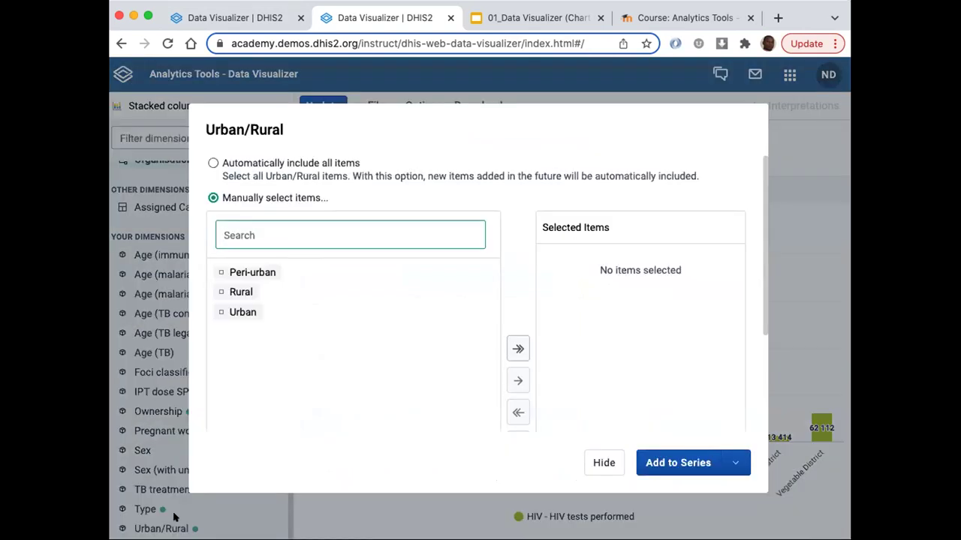
{"action": "left_click", "coordinate": [518, 350]}
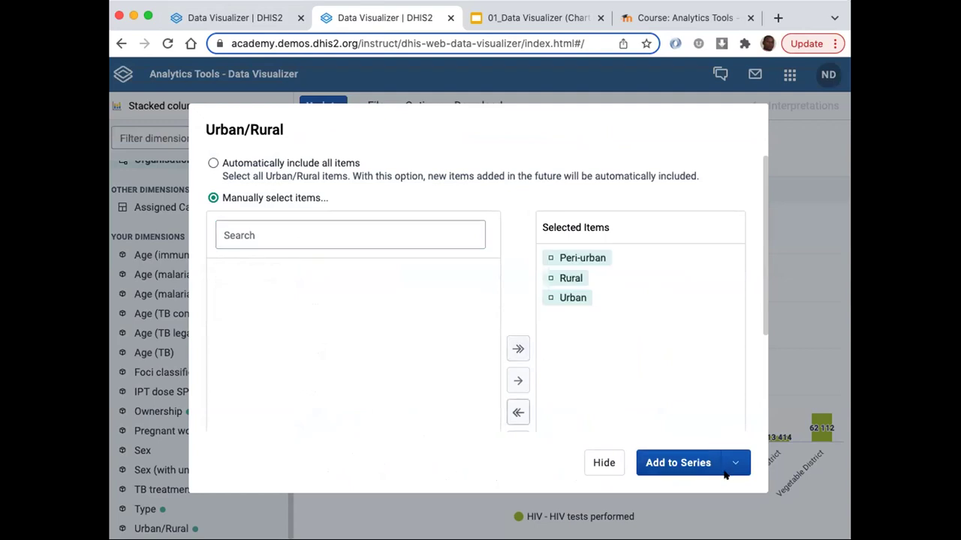
{"action": "left_click", "coordinate": [603, 463]}
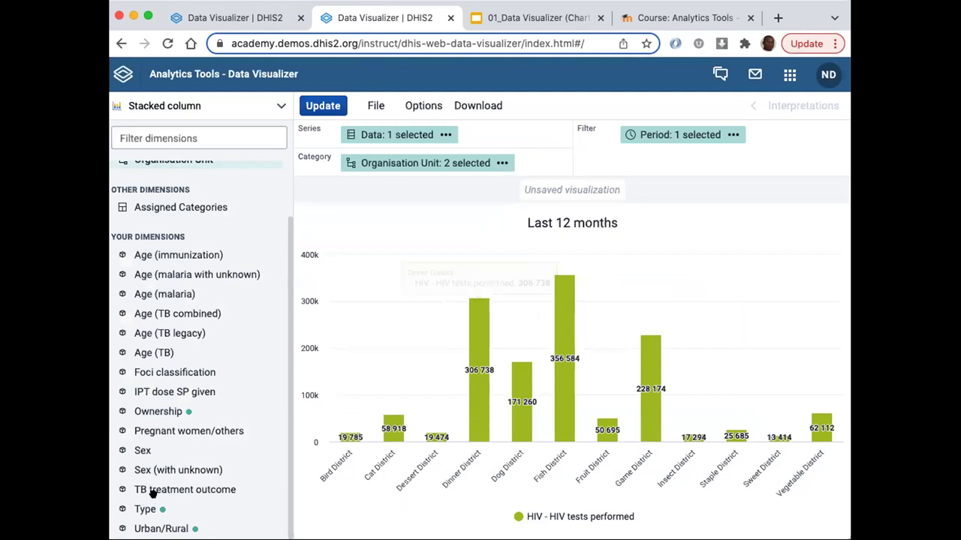
{"action": "left_click", "coordinate": [161, 527]}
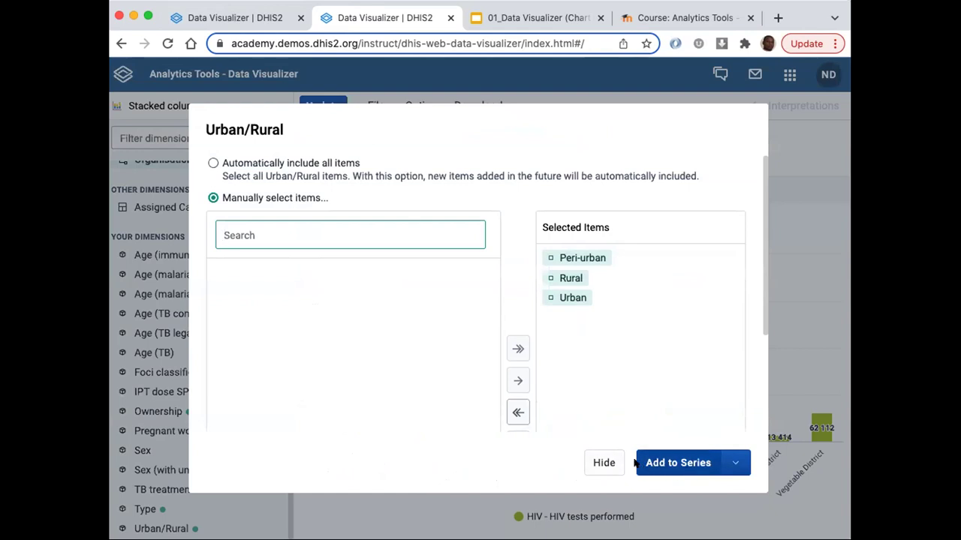
{"action": "left_click", "coordinate": [608, 462]}
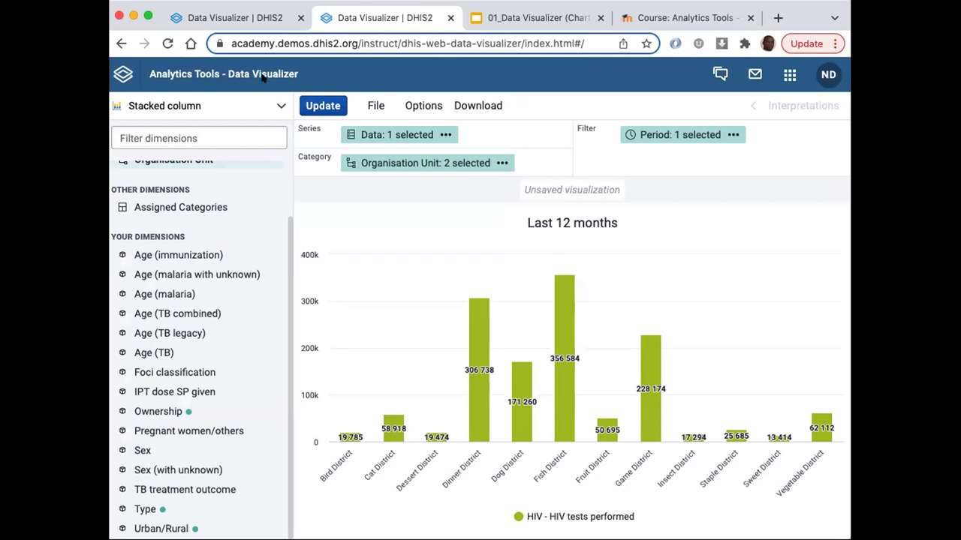
{"action": "left_click", "coordinate": [319, 105]}
{"action": "left_click", "coordinate": [161, 529]}
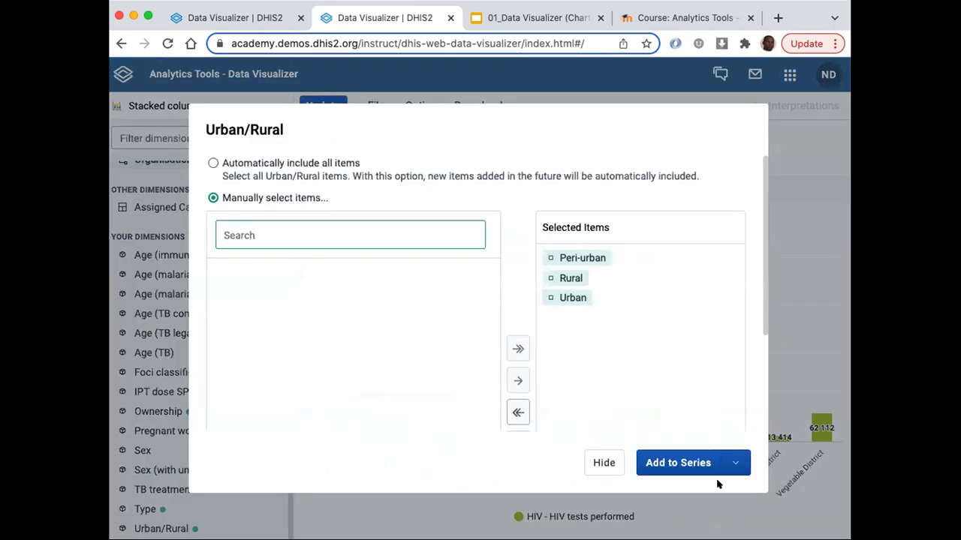
{"action": "left_click", "coordinate": [735, 463]}
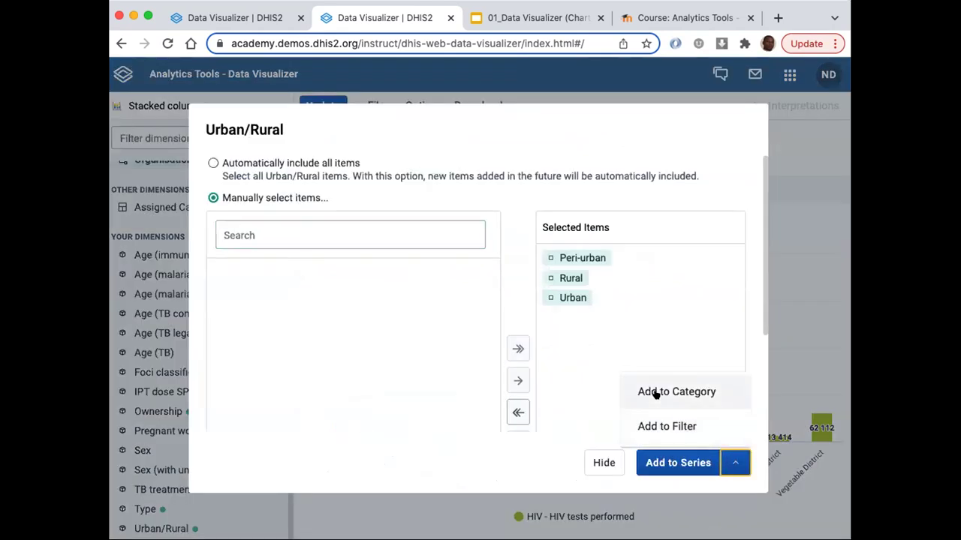
{"action": "left_click", "coordinate": [673, 465]}
{"action": "left_click", "coordinate": [673, 464]}
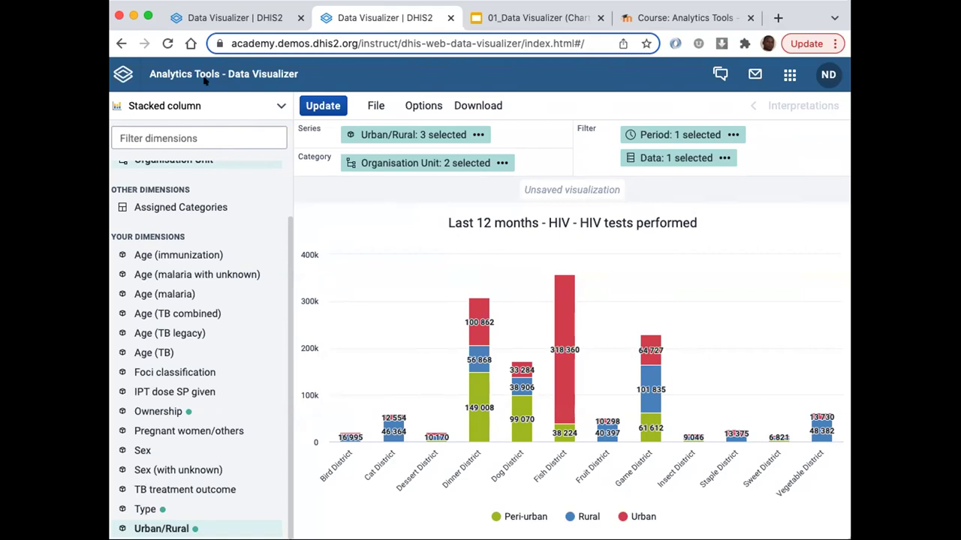
Check the reference chart, make the new chart's stacked values add up to 100%, and update it
{"action": "left_click", "coordinate": [270, 21]}
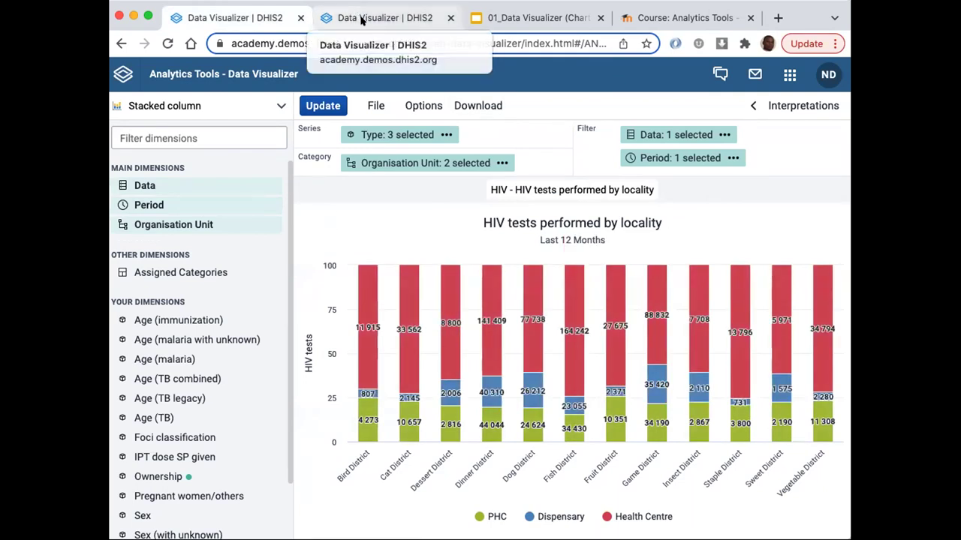
{"action": "left_click", "coordinate": [405, 19]}
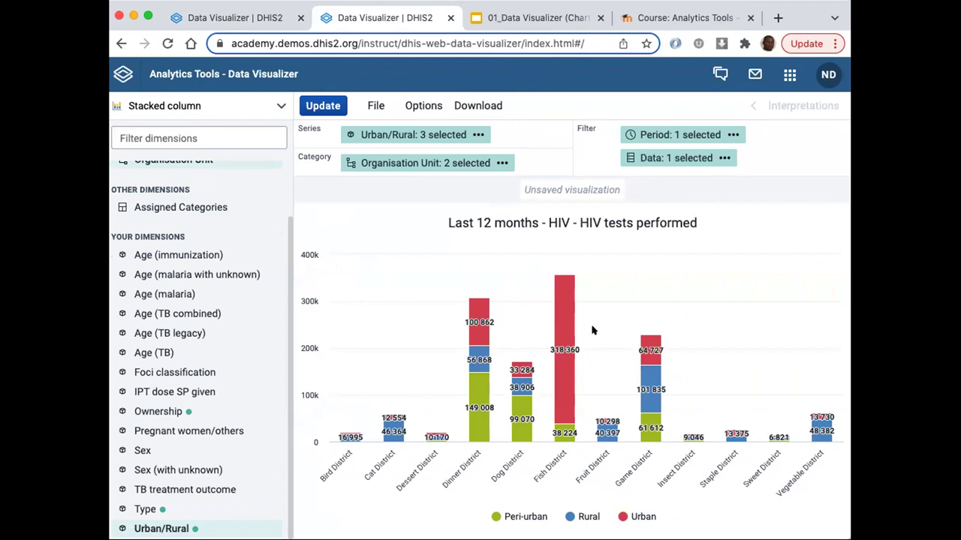
{"action": "left_click", "coordinate": [417, 103]}
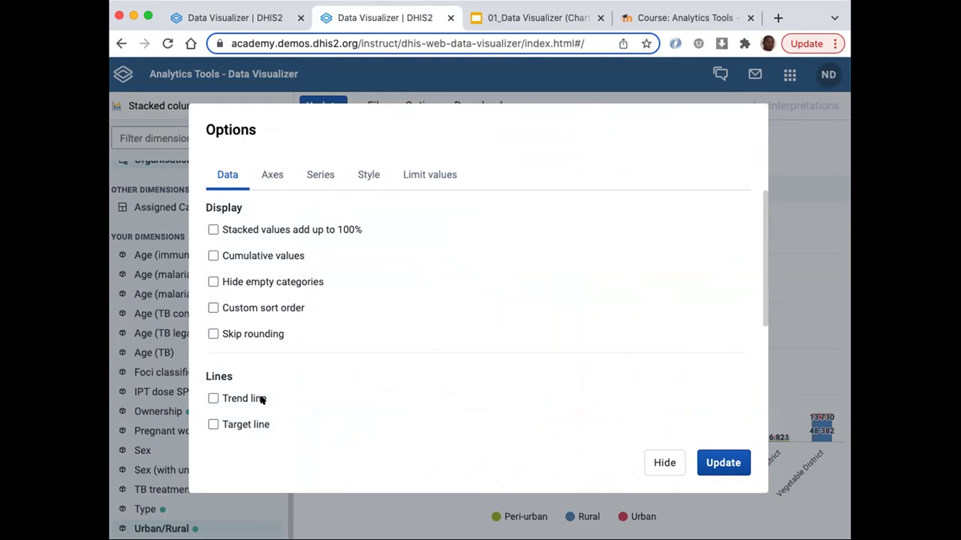
{"action": "left_click", "coordinate": [213, 231]}
{"action": "left_click", "coordinate": [709, 465]}
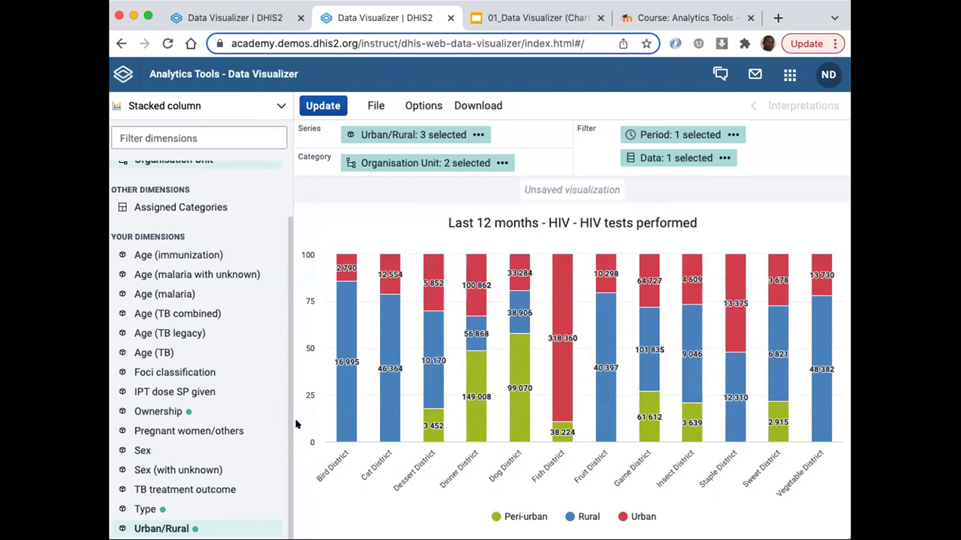
Give the vertical (y) axis the custom title "HIV Test" in the chart options
{"action": "left_click", "coordinate": [413, 105]}
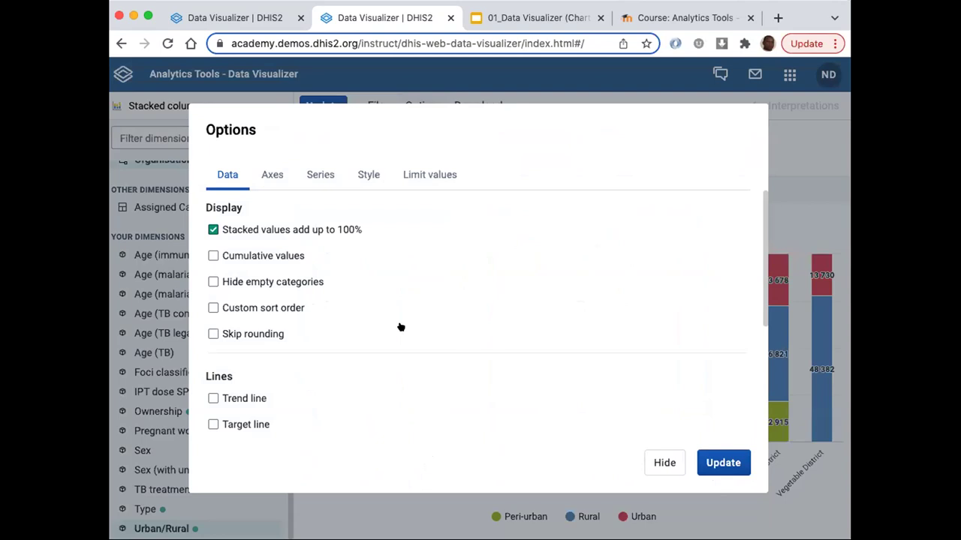
{"action": "left_click", "coordinate": [260, 174]}
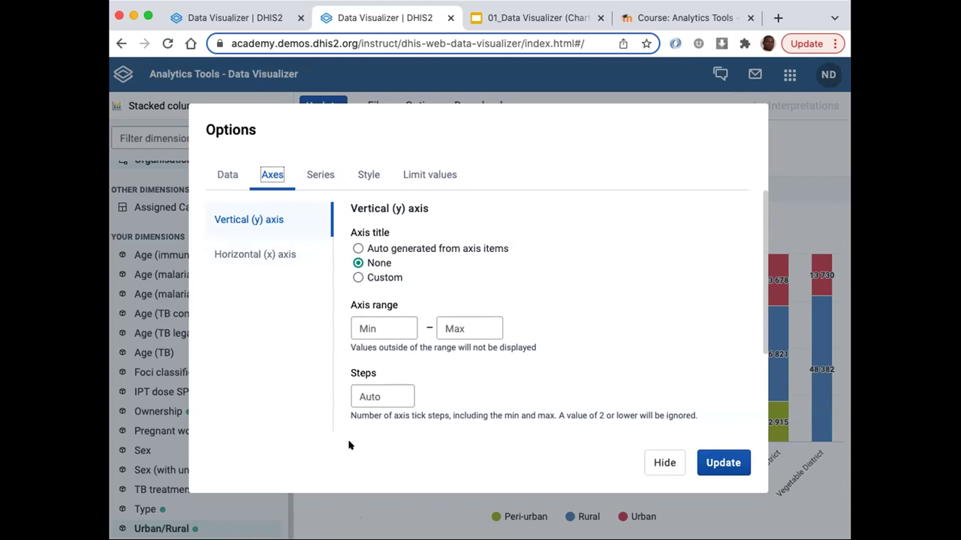
{"action": "left_click", "coordinate": [358, 249]}
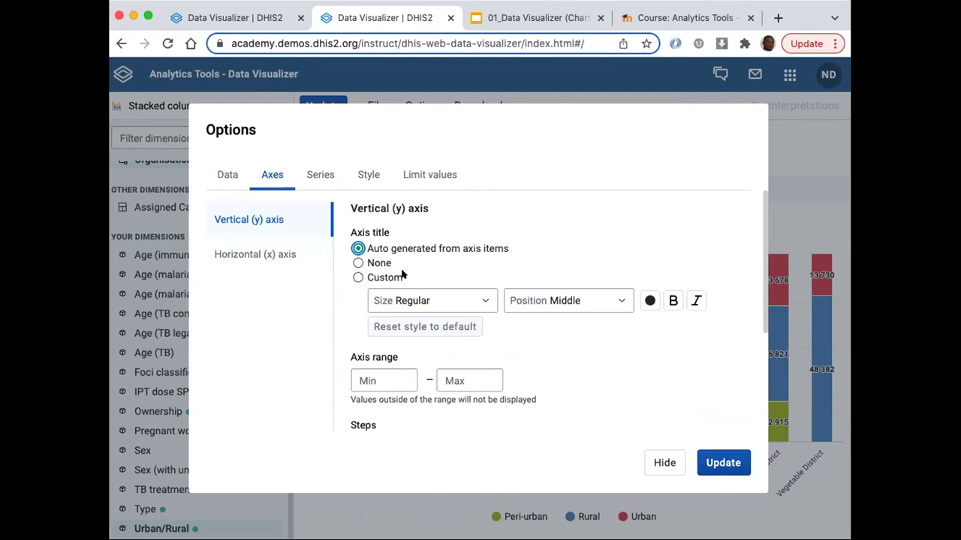
{"action": "left_click", "coordinate": [370, 262]}
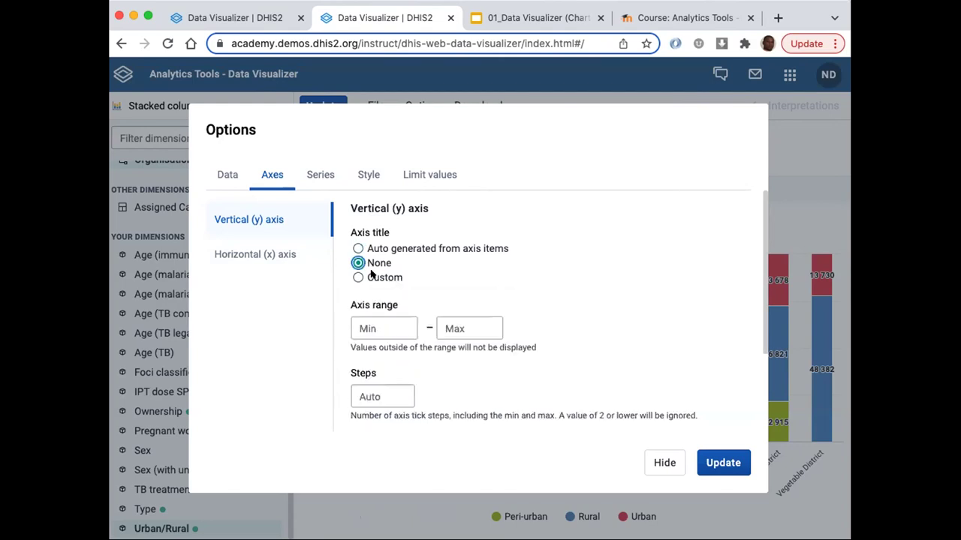
{"action": "left_click", "coordinate": [370, 277]}
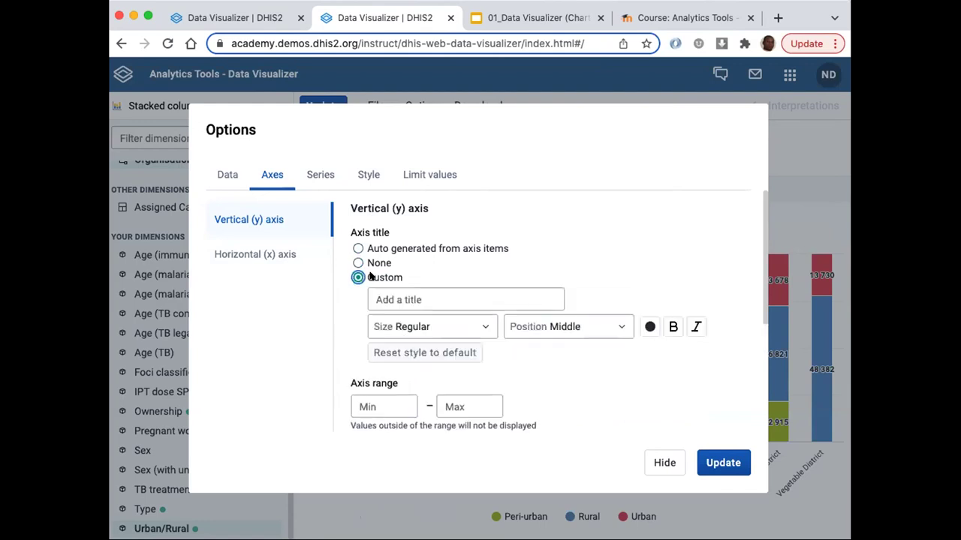
{"action": "left_click", "coordinate": [402, 300]}
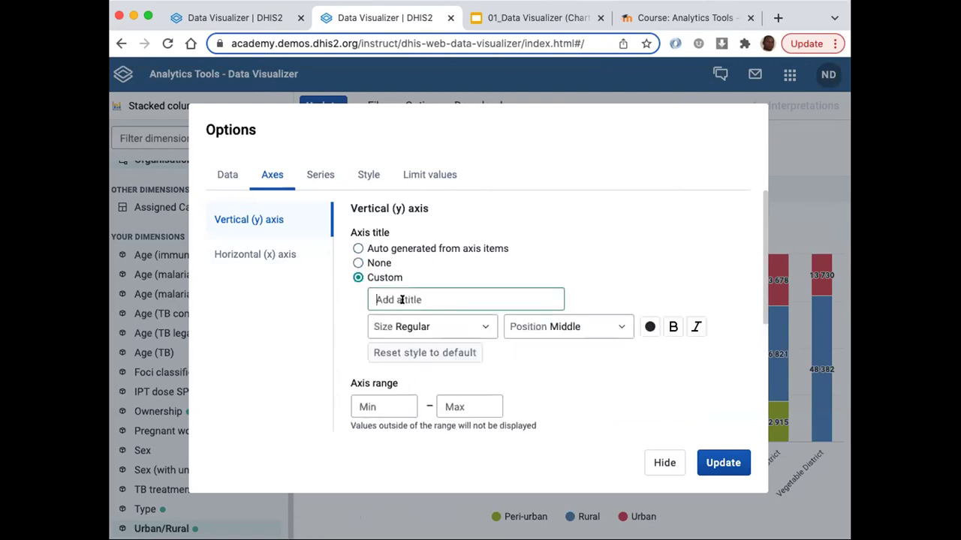
{"action": "type", "text": "HIV Test"}
Set the position of the vertical axis title to Start, keeping its size Regular
{"action": "left_click", "coordinate": [486, 331]}
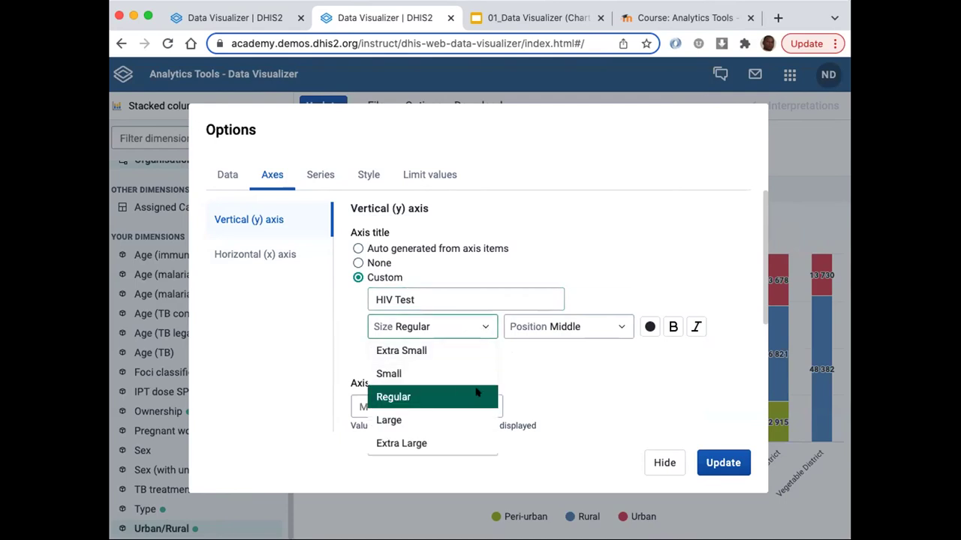
{"action": "left_click", "coordinate": [553, 387]}
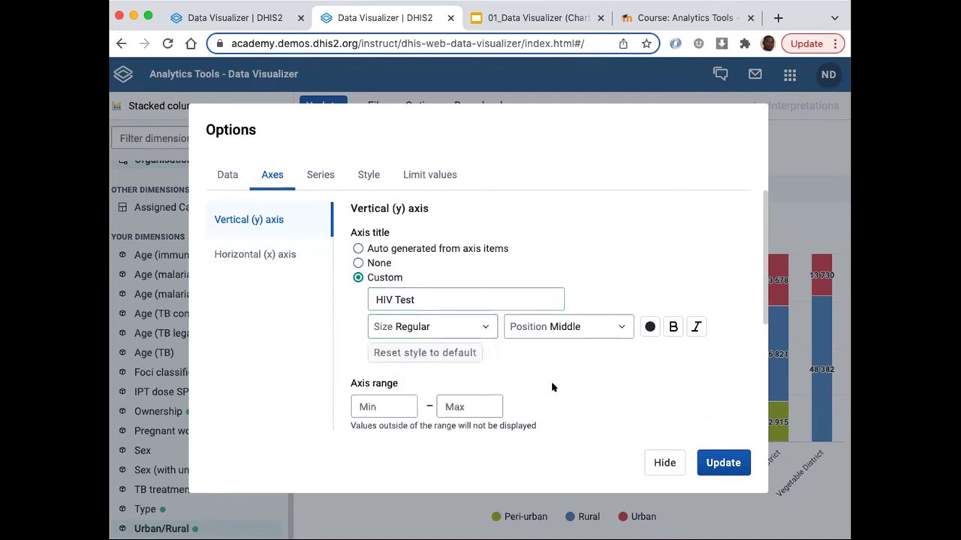
{"action": "left_click", "coordinate": [614, 324]}
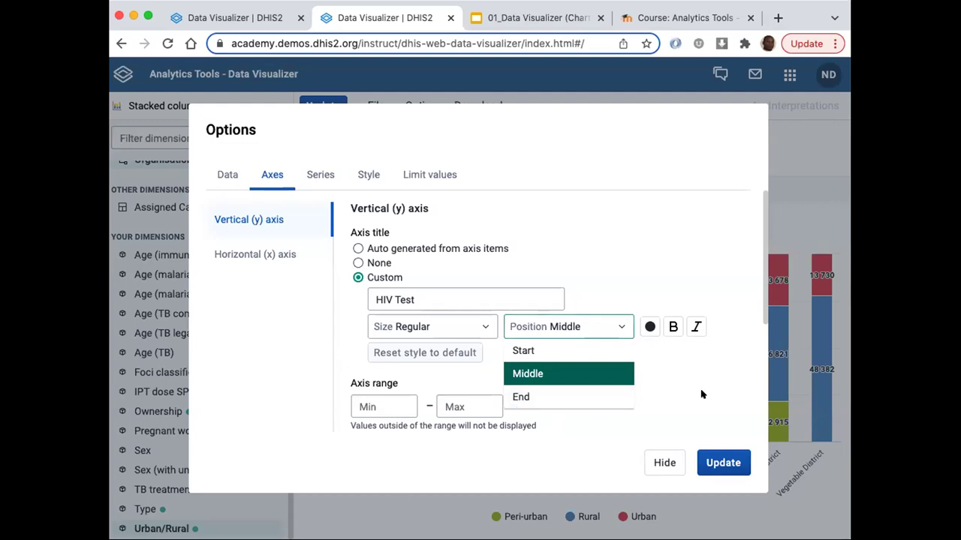
{"action": "left_click", "coordinate": [523, 352]}
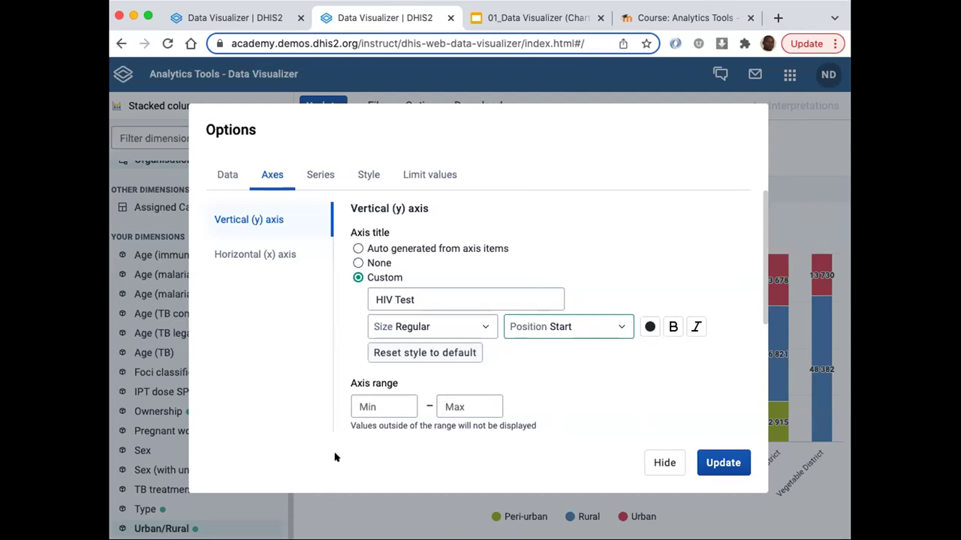
{"action": "scroll", "coordinate": [402, 391], "scroll_direction": "down", "scroll_amount": 4}
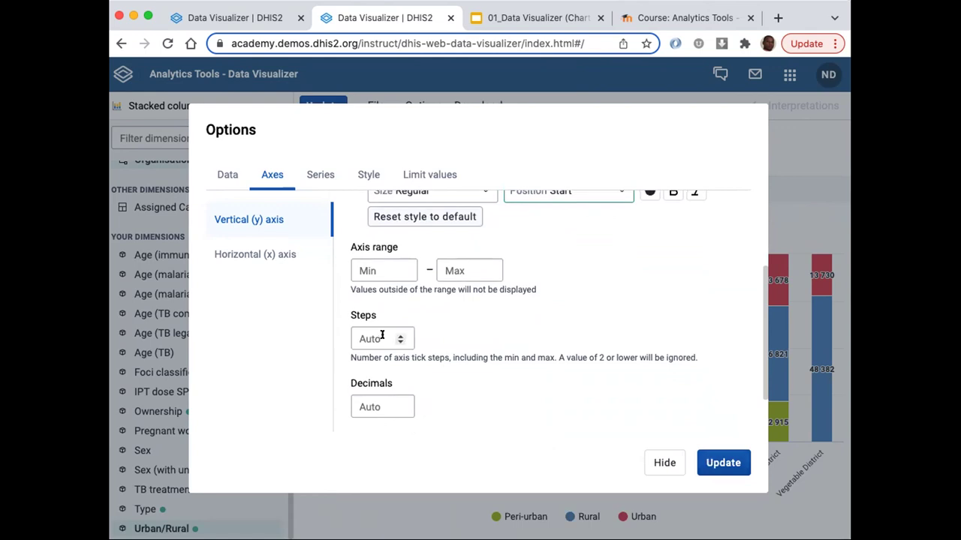
{"action": "scroll", "coordinate": [379, 335], "scroll_direction": "up", "scroll_amount": 3}
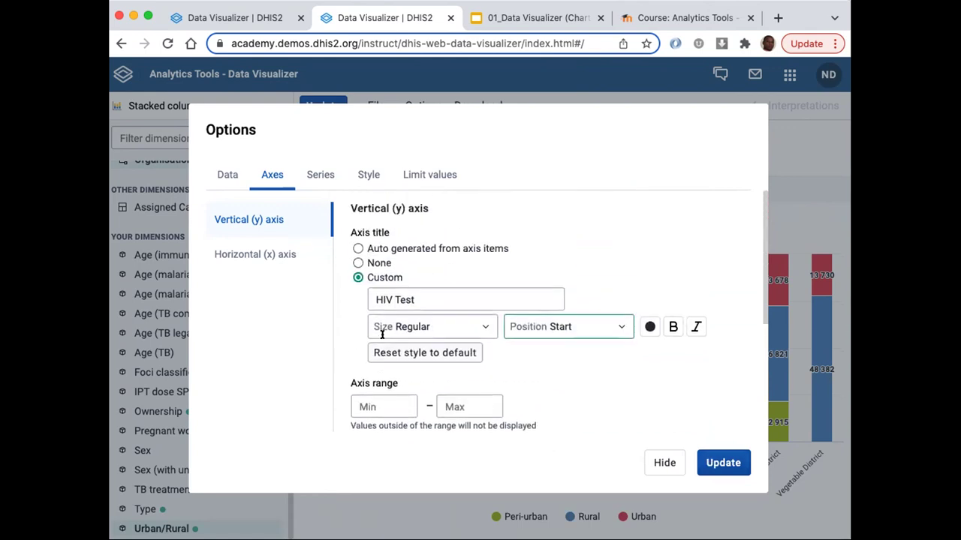
Give the horizontal (x) axis the custom title "Districts" and set its position to Start
{"action": "left_click", "coordinate": [251, 256]}
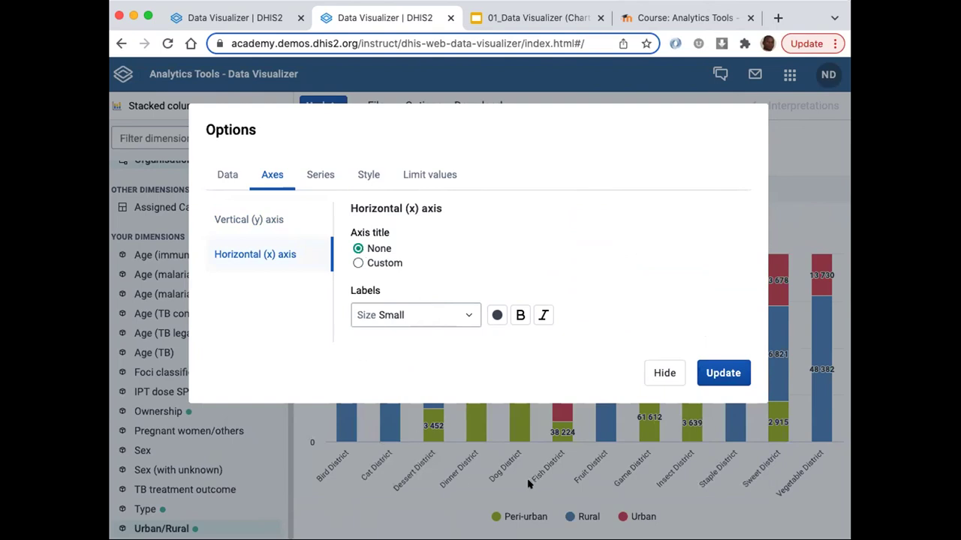
{"action": "left_click", "coordinate": [380, 263]}
{"action": "left_click", "coordinate": [379, 277]}
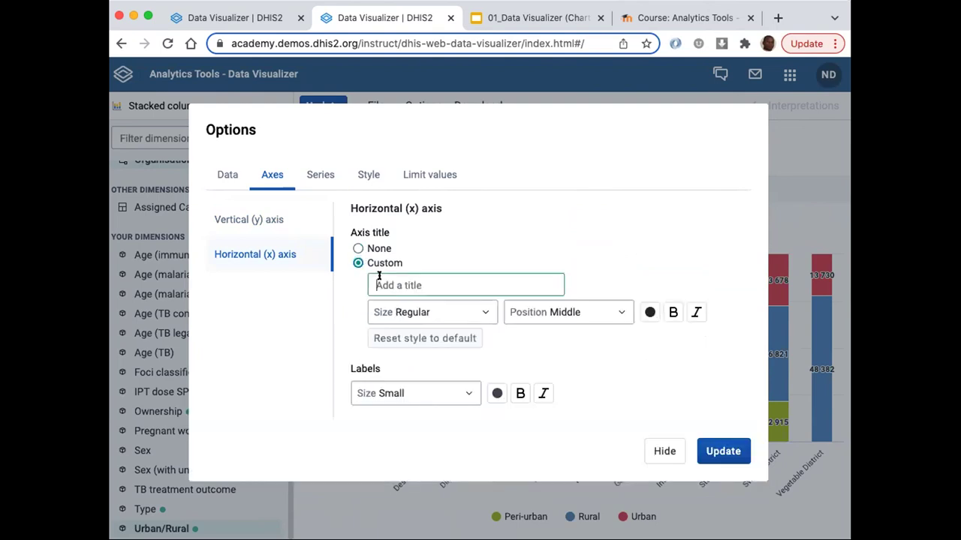
{"action": "type", "text": "Districts"}
{"action": "left_click", "coordinate": [565, 317]}
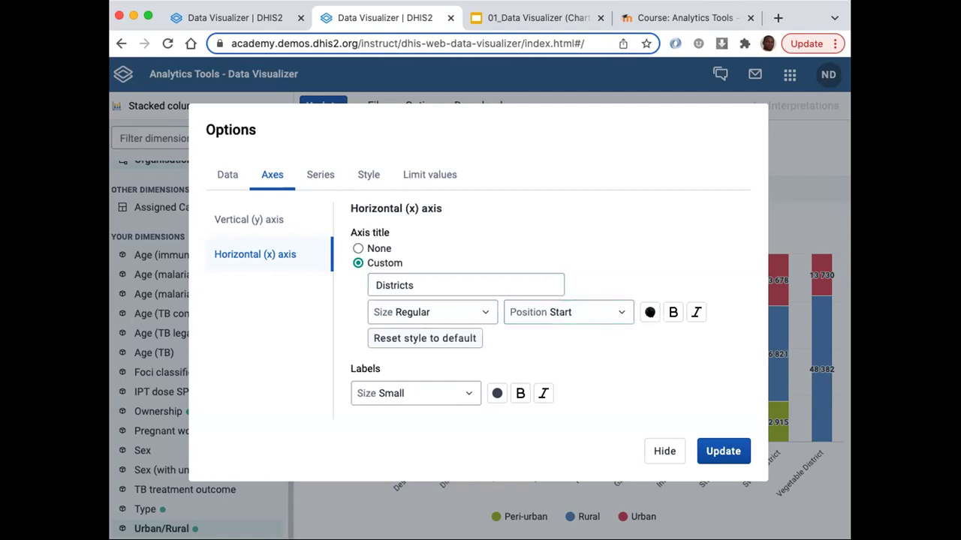
Format the horizontal axis title in bold blue (RGB 7, 105, 242) and update the chart
{"action": "left_click", "coordinate": [650, 312]}
{"action": "left_click", "coordinate": [800, 331]}
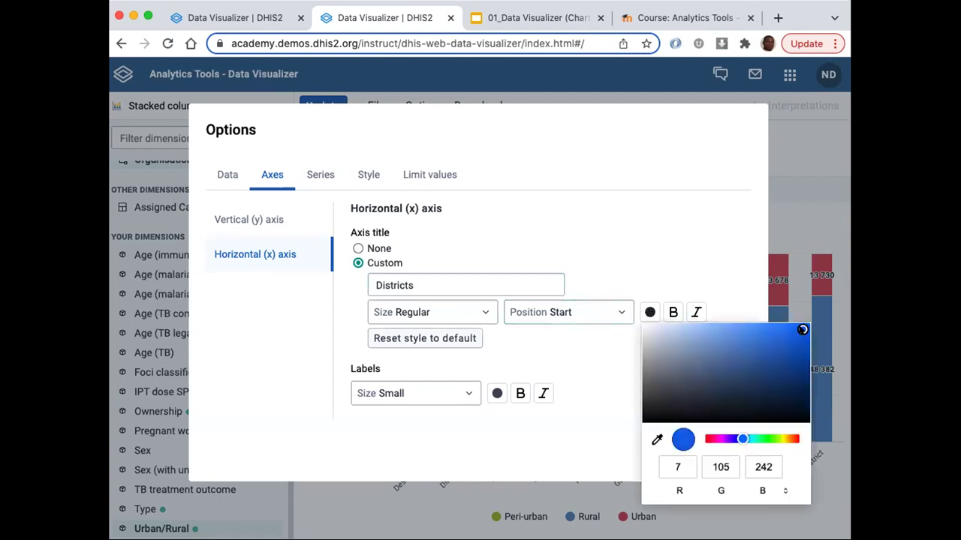
{"action": "left_click", "coordinate": [604, 415]}
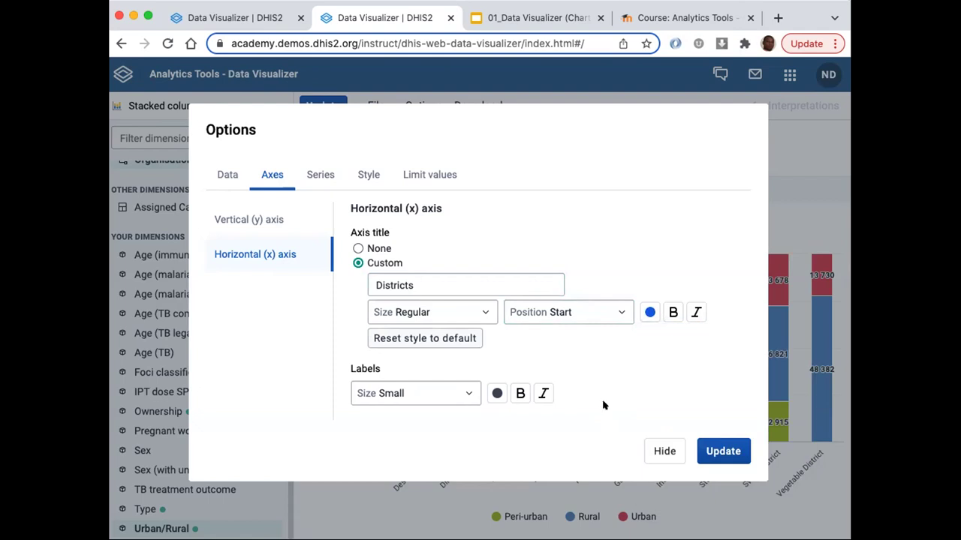
{"action": "left_click", "coordinate": [673, 312]}
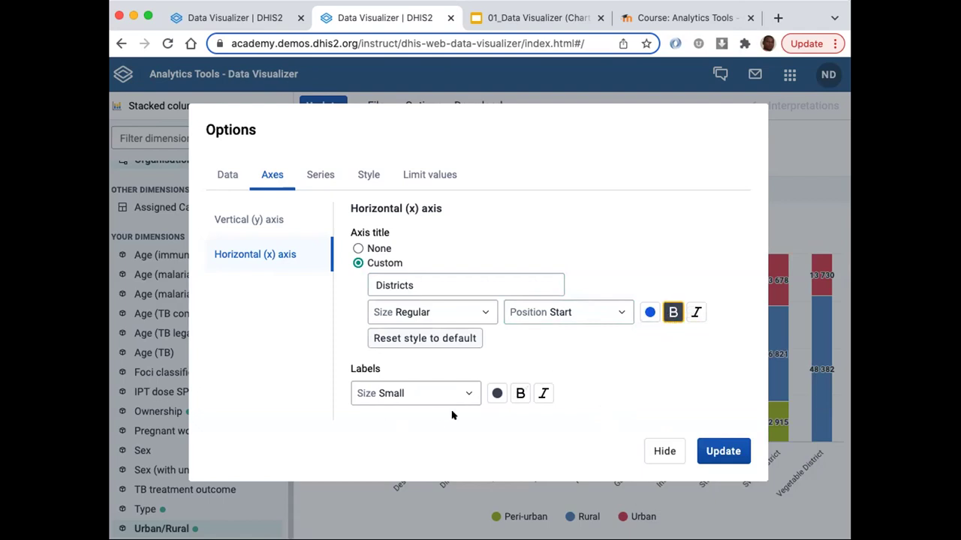
{"action": "left_click", "coordinate": [713, 452]}
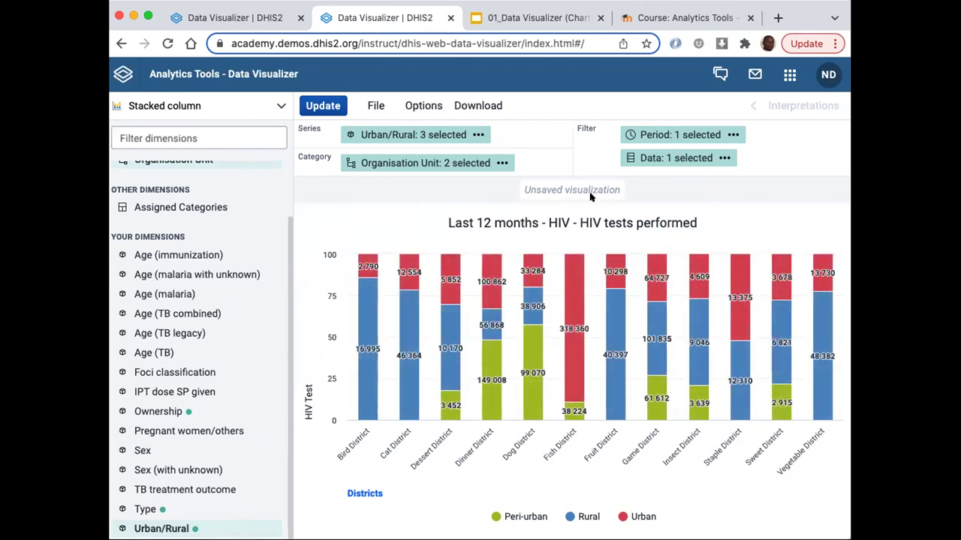
Save the visualization as "PTB - HIV Test by Location for the last 12 months"
{"action": "left_click_drag", "start_coordinate": [527, 191], "coordinate": [627, 192]}
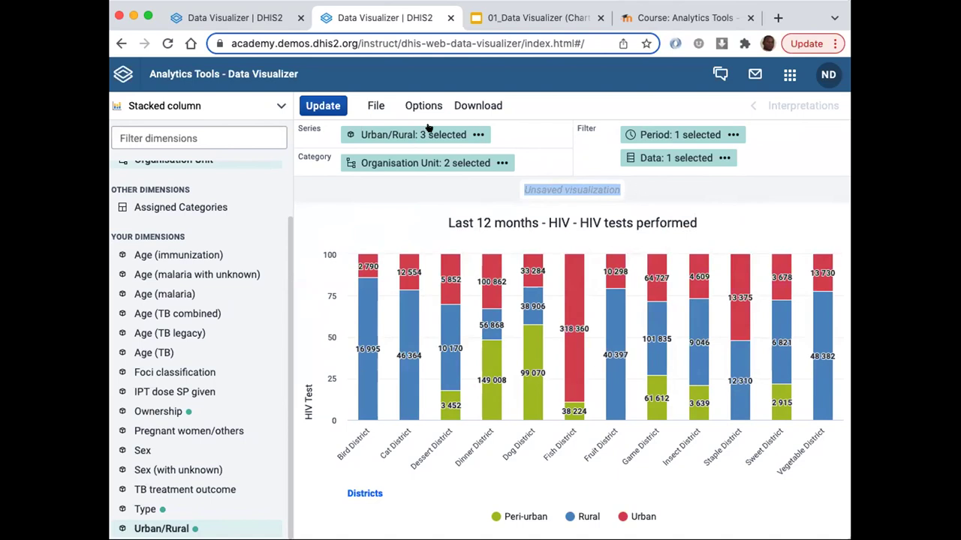
{"action": "left_click", "coordinate": [373, 107]}
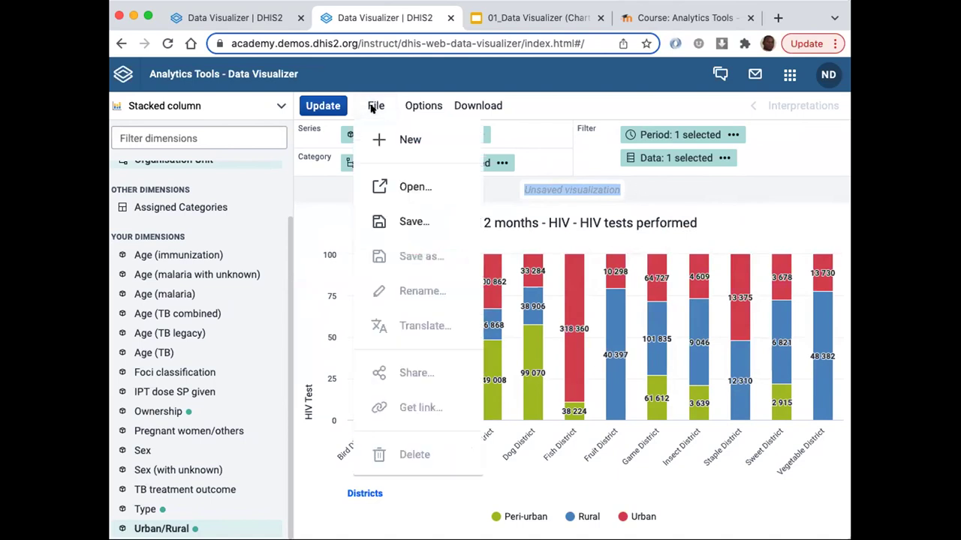
{"action": "left_click", "coordinate": [412, 223]}
{"action": "left_click", "coordinate": [302, 191]}
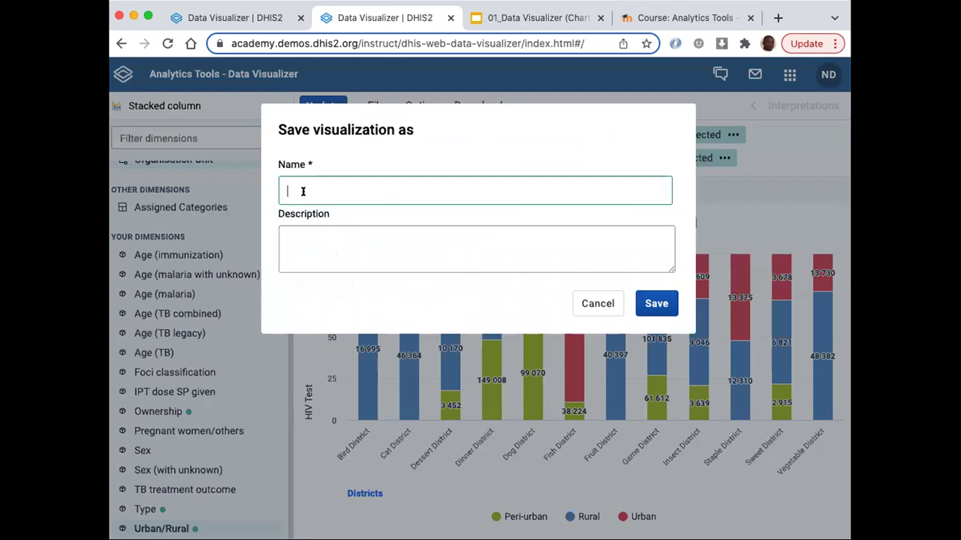
{"action": "type", "text": "PTB - HIV Test by Loca"}
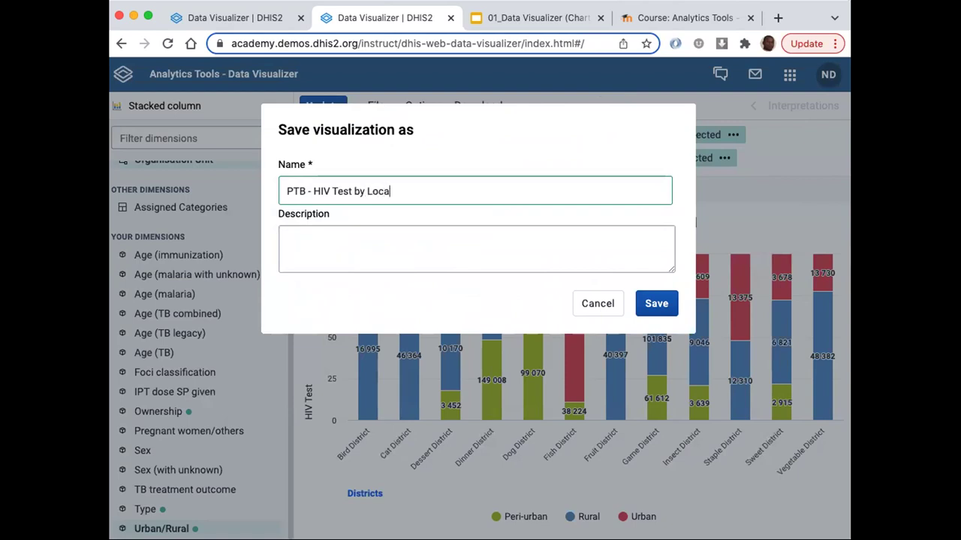
{"action": "type", "text": "tion for the last 12 months"}
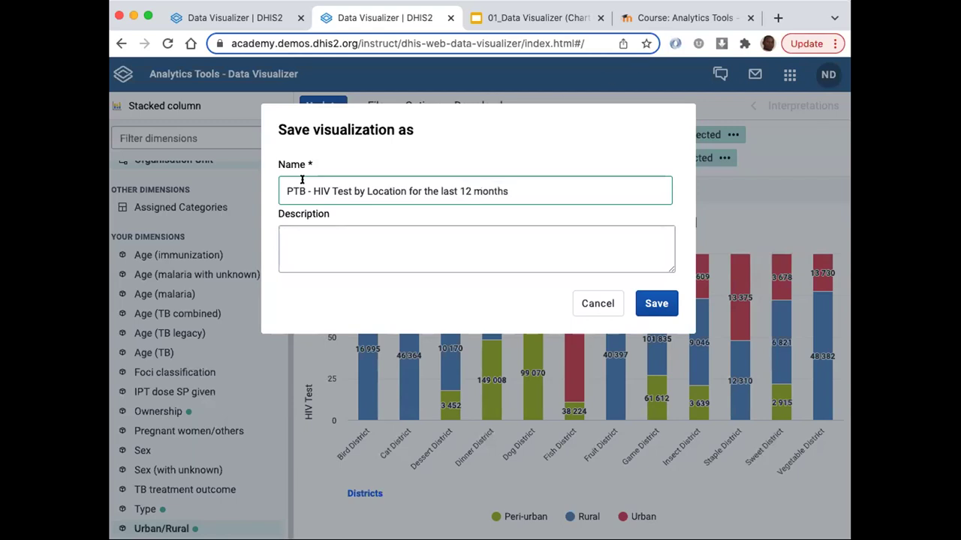
{"action": "left_click_drag", "start_coordinate": [313, 189], "coordinate": [497, 190]}
{"action": "left_click", "coordinate": [650, 303]}
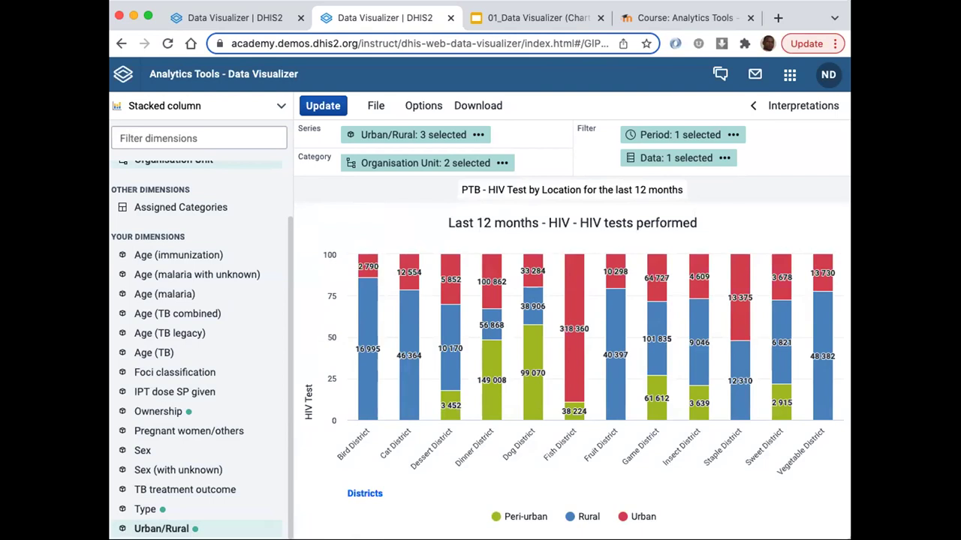
Change the visualization type to Stacked bar and update the chart
{"action": "left_click", "coordinate": [278, 103]}
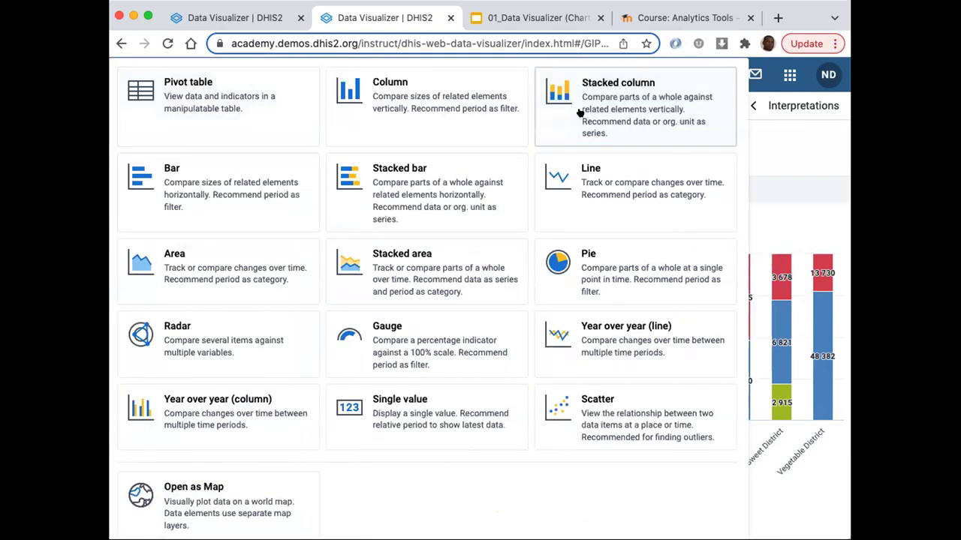
{"action": "left_click", "coordinate": [432, 207]}
{"action": "left_click", "coordinate": [329, 105]}
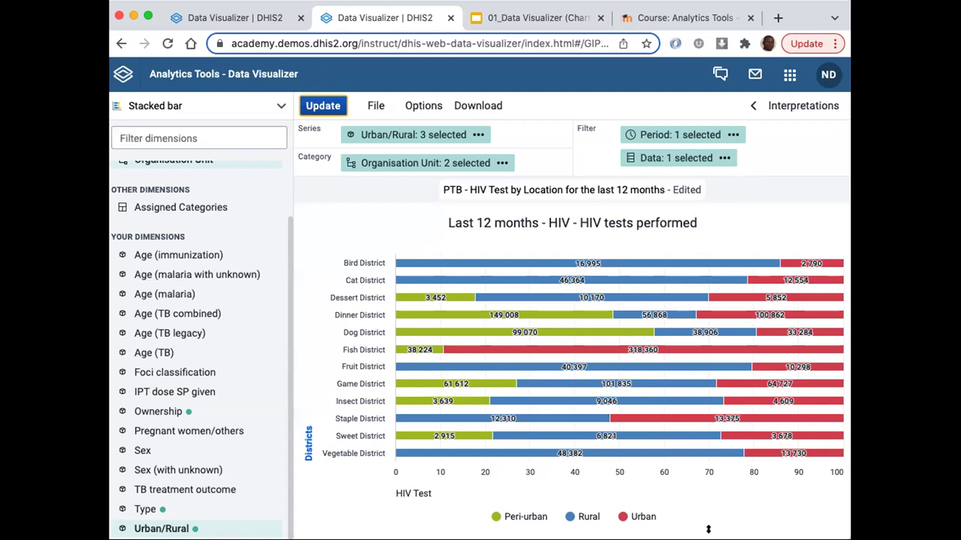
Download the stacked bar chart as a PNG image and enlarge the exported picture
{"action": "left_click", "coordinate": [476, 106]}
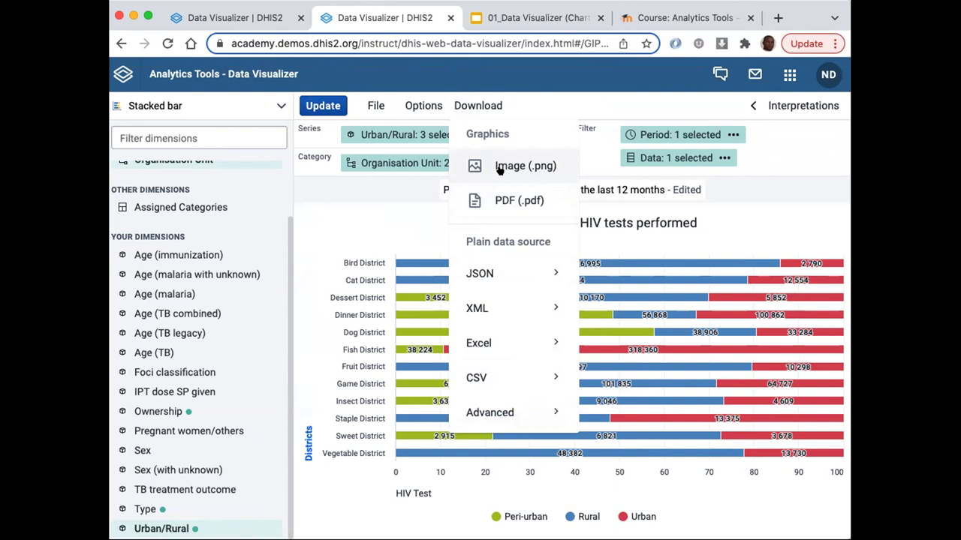
{"action": "left_click", "coordinate": [481, 104]}
{"action": "left_click", "coordinate": [483, 102]}
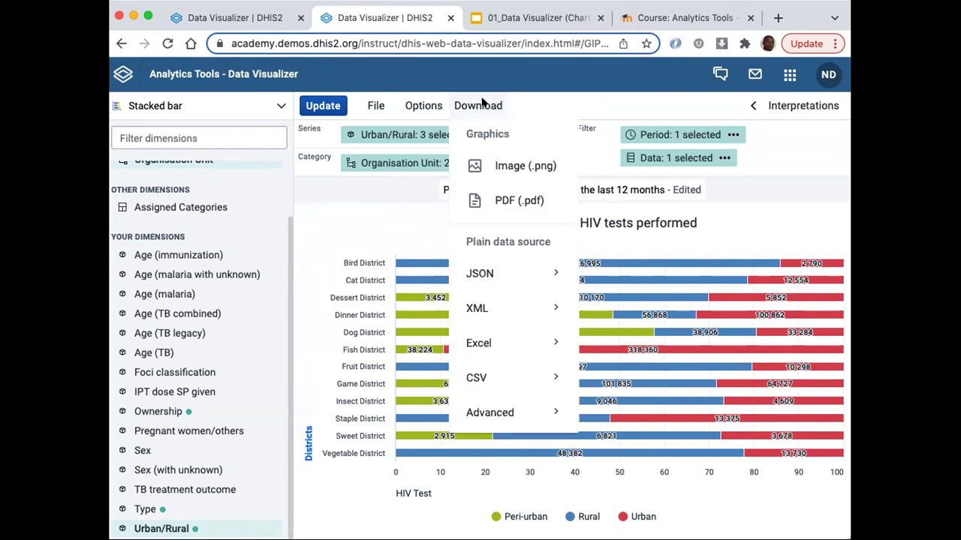
{"action": "left_click", "coordinate": [513, 163]}
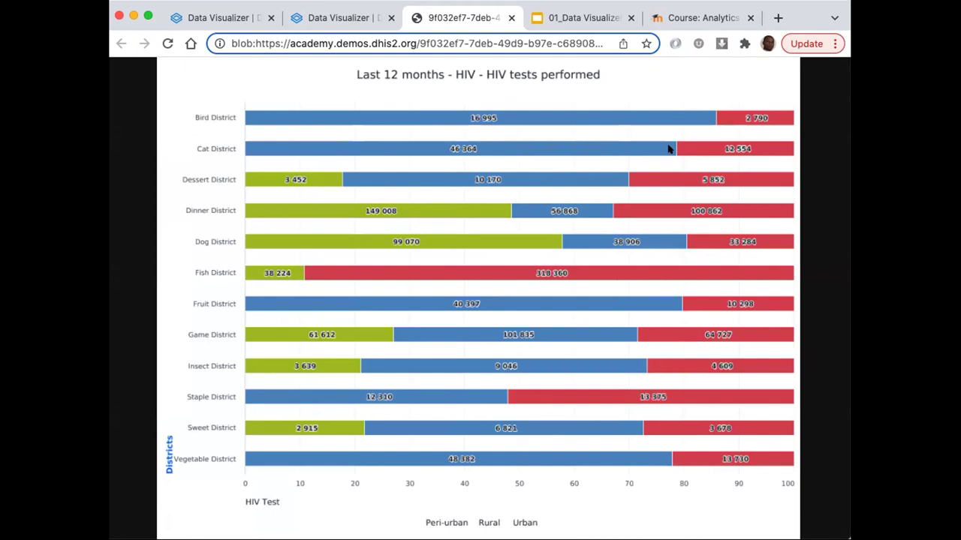
{"action": "left_click", "coordinate": [591, 68]}
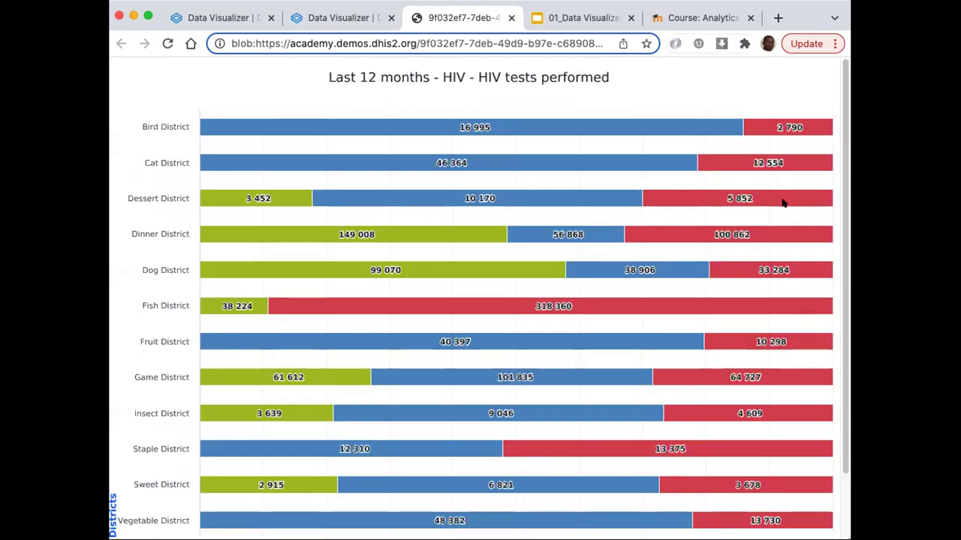
Export the stacked bar chart from Data Visualizer as a PDF and look through the exported page
{"action": "left_click", "coordinate": [323, 18]}
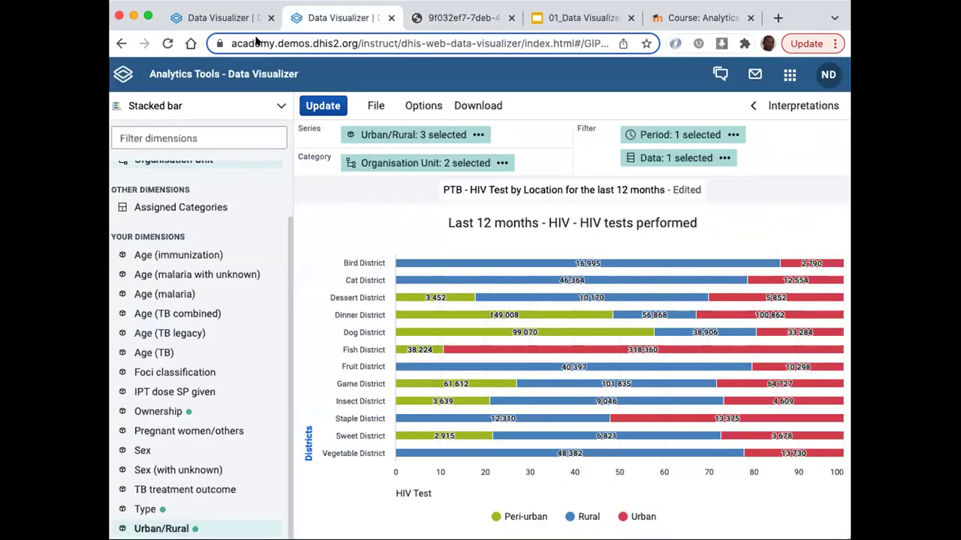
{"action": "left_click", "coordinate": [470, 104]}
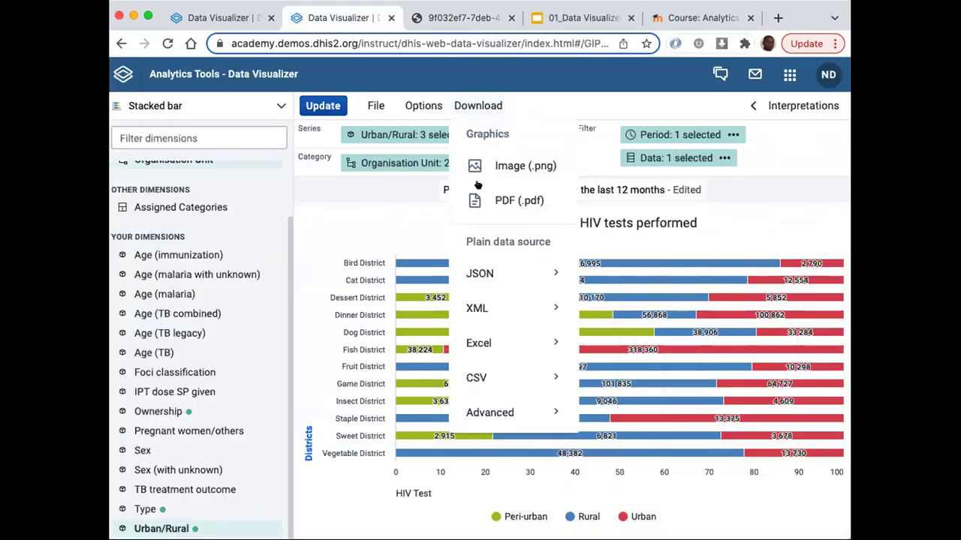
{"action": "left_click", "coordinate": [490, 199]}
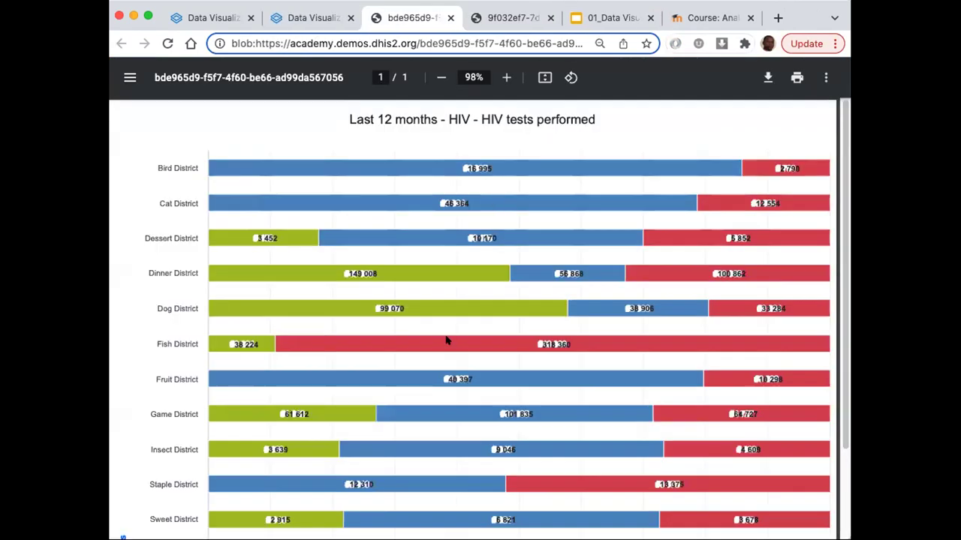
{"action": "scroll", "coordinate": [446, 341], "scroll_direction": "down", "scroll_amount": 3}
{"action": "scroll", "coordinate": [446, 341], "scroll_direction": "up", "scroll_amount": 3}
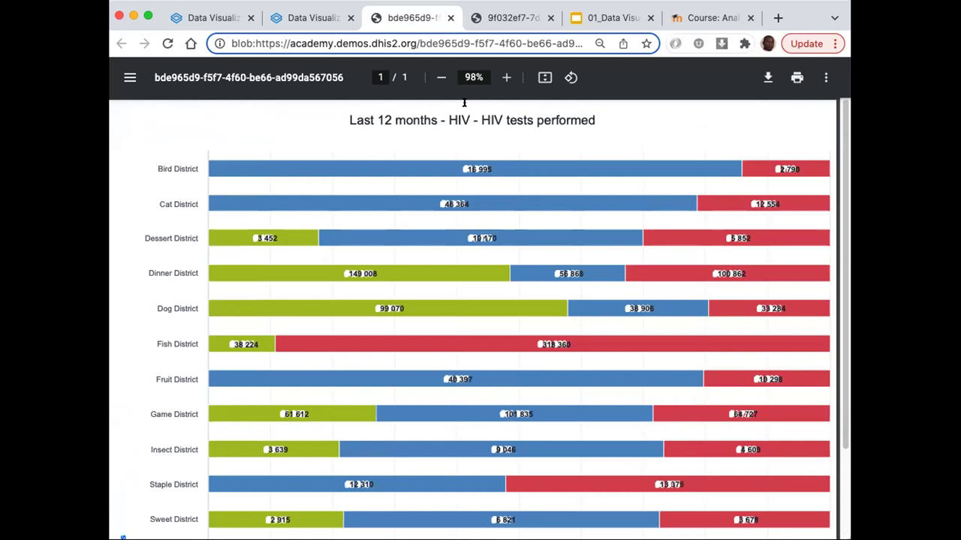
Return to the stacked bar chart in Data Visualizer and review the graphics and plain data source download formats
{"action": "left_click", "coordinate": [304, 17]}
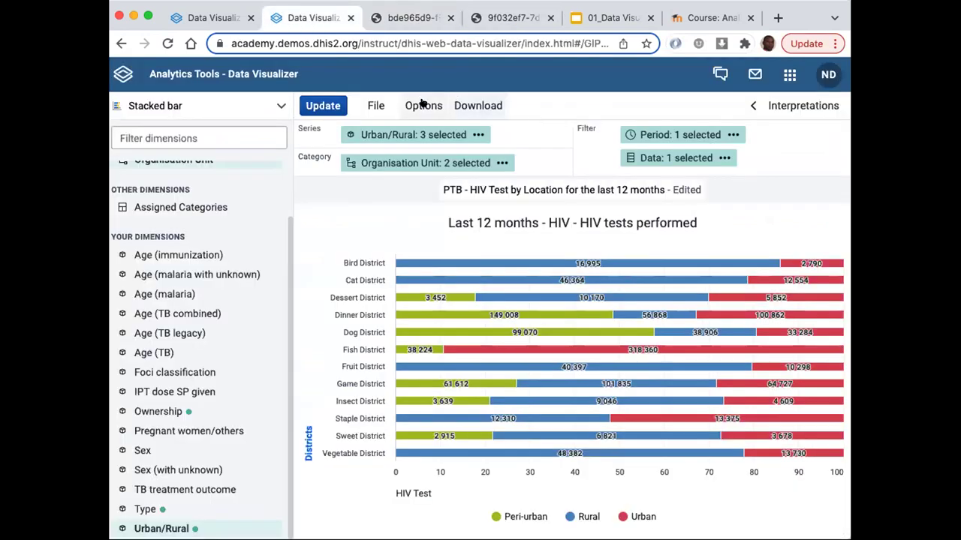
{"action": "left_click", "coordinate": [477, 105]}
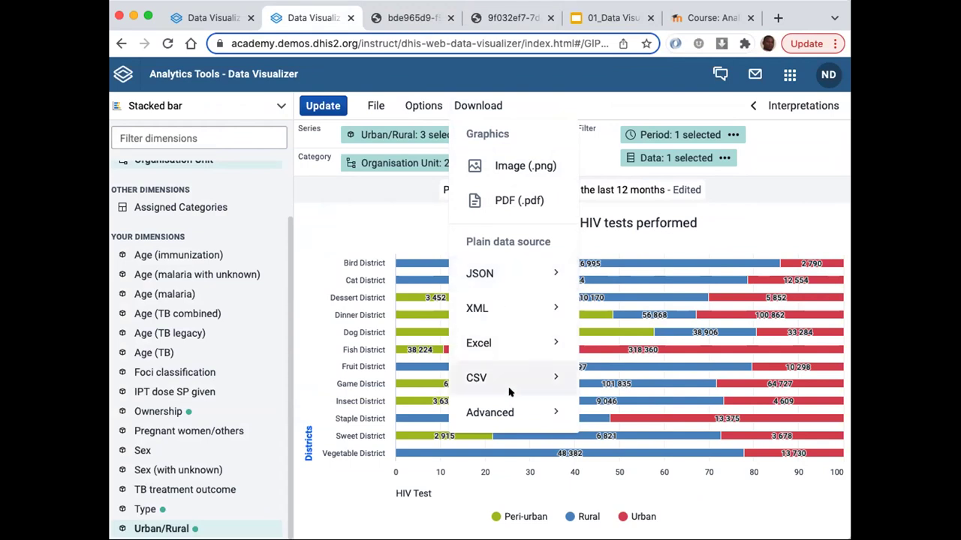
{"action": "left_click", "coordinate": [704, 249]}
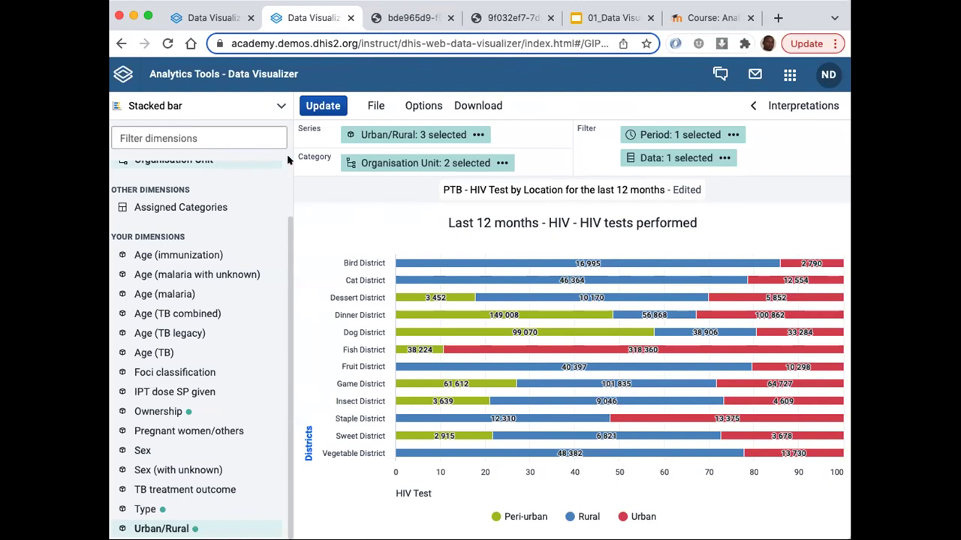
Start a new visualization, discarding the unsaved changes, and choose the Column chart type
{"action": "mouse_move", "coordinate": [396, 298]}
{"action": "mouse_move", "coordinate": [545, 451]}
{"action": "left_click", "coordinate": [375, 106]}
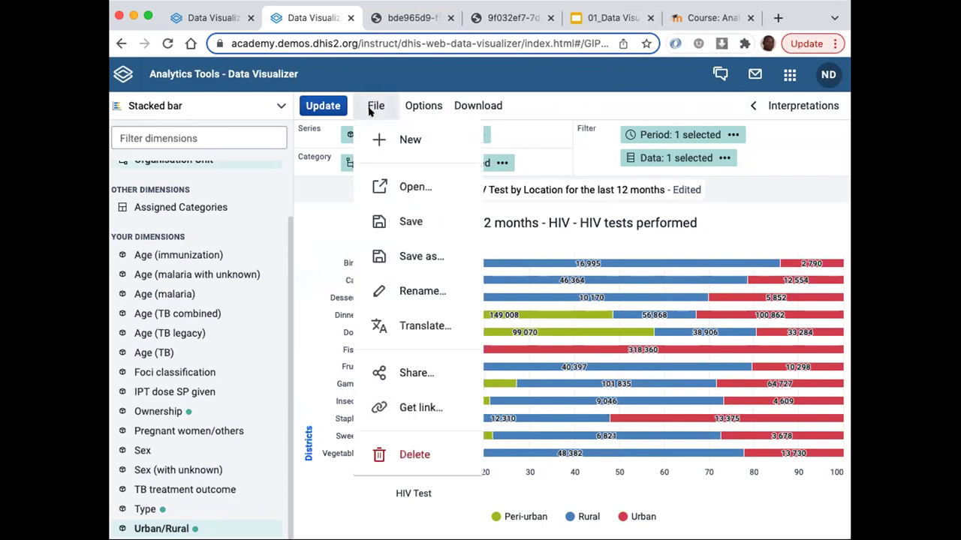
{"action": "left_click", "coordinate": [406, 143]}
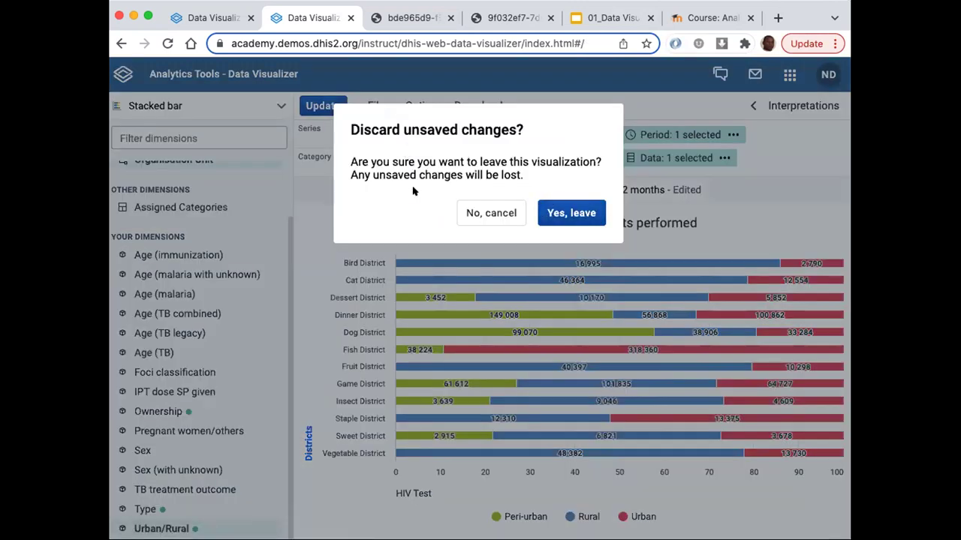
{"action": "left_click", "coordinate": [565, 215]}
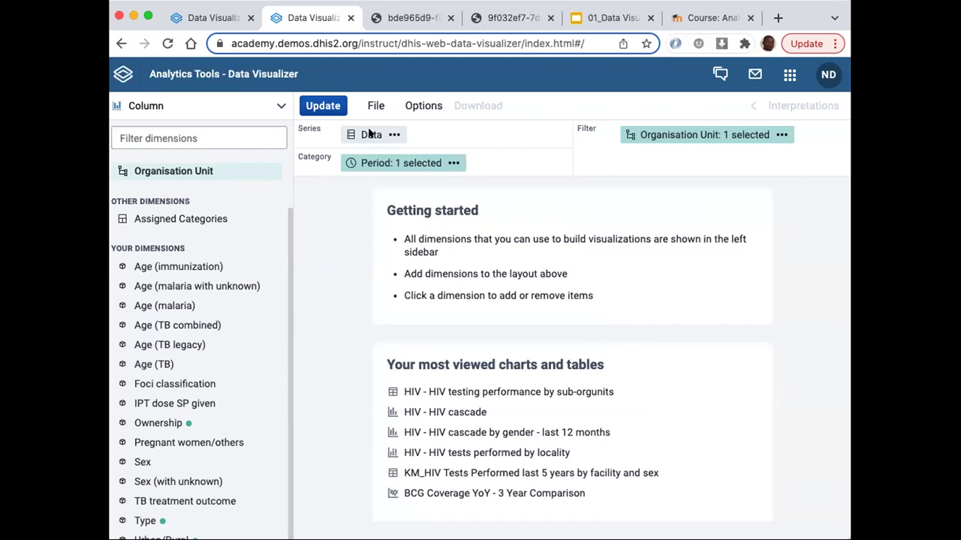
{"action": "left_click", "coordinate": [275, 106]}
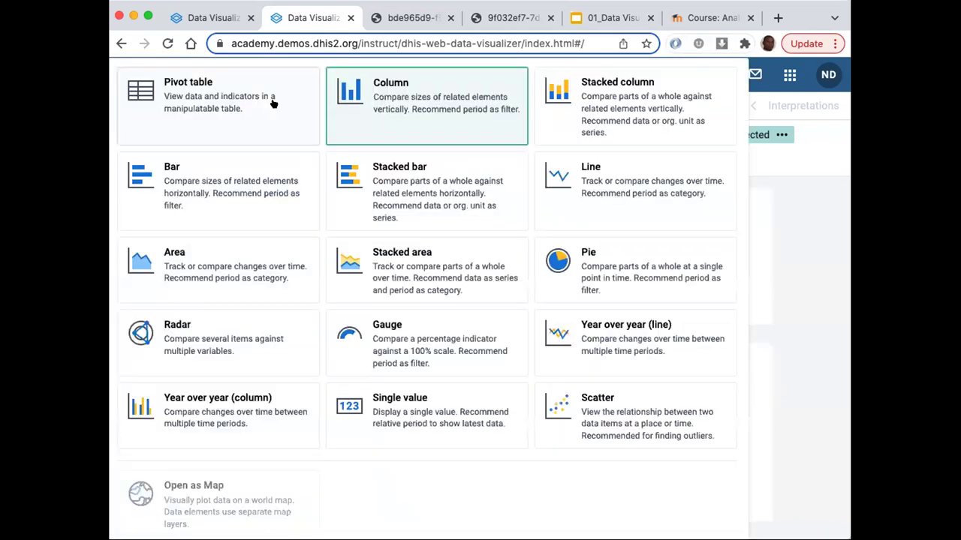
{"action": "left_click", "coordinate": [424, 118]}
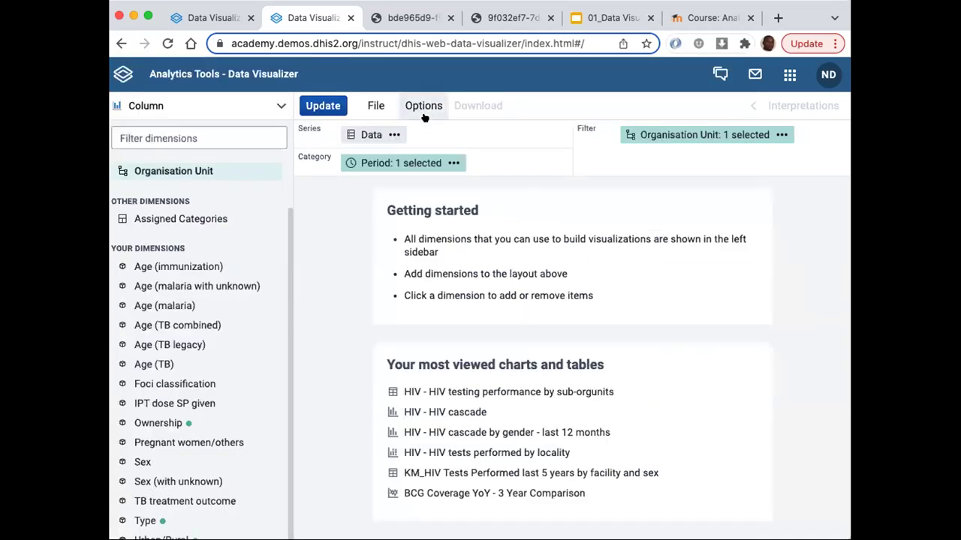
Search the data items for DPT-HepB and limit the data type to Indicators
{"action": "scroll", "coordinate": [206, 247], "scroll_direction": "up", "scroll_amount": 1}
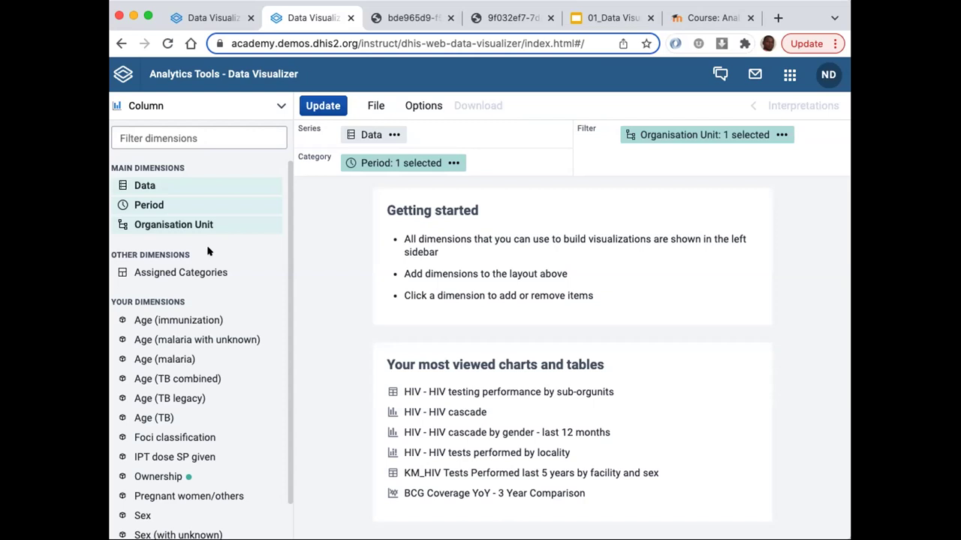
{"action": "left_click", "coordinate": [139, 185]}
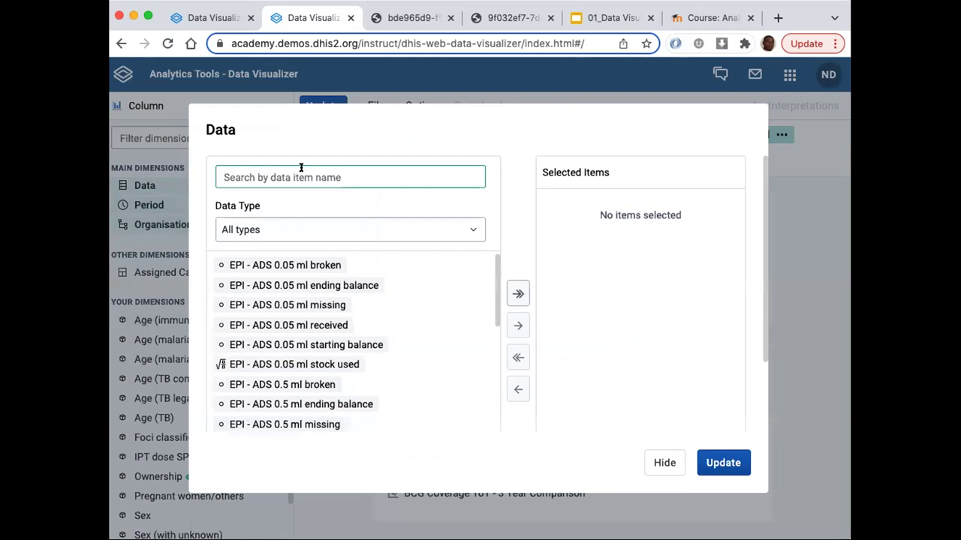
{"action": "type", "text": "DPT"}
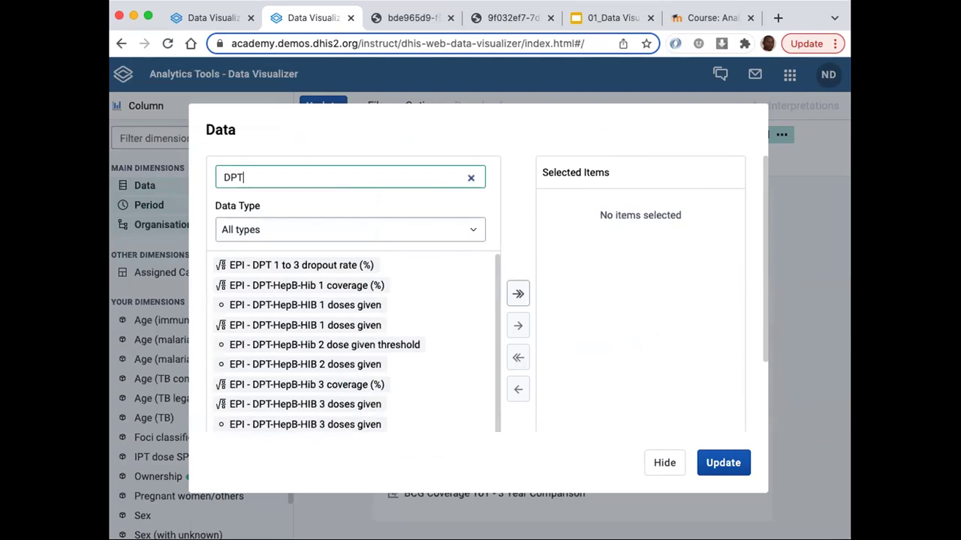
{"action": "type", "text": "-HepB"}
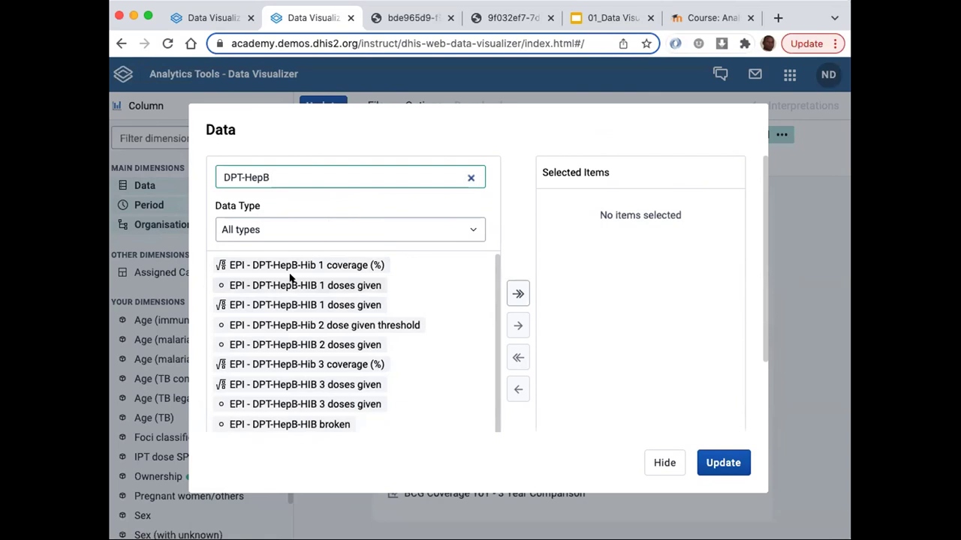
{"action": "left_click", "coordinate": [259, 230]}
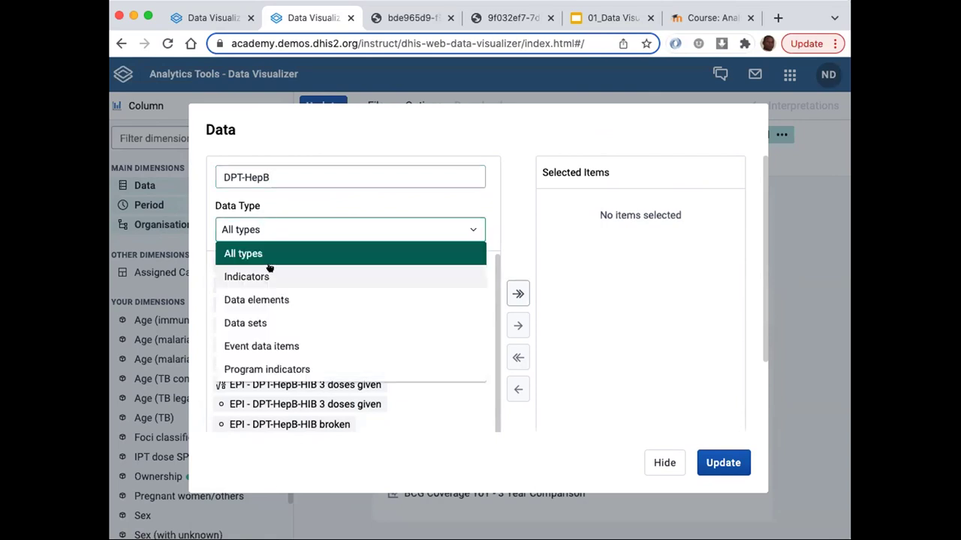
{"action": "left_click", "coordinate": [264, 275]}
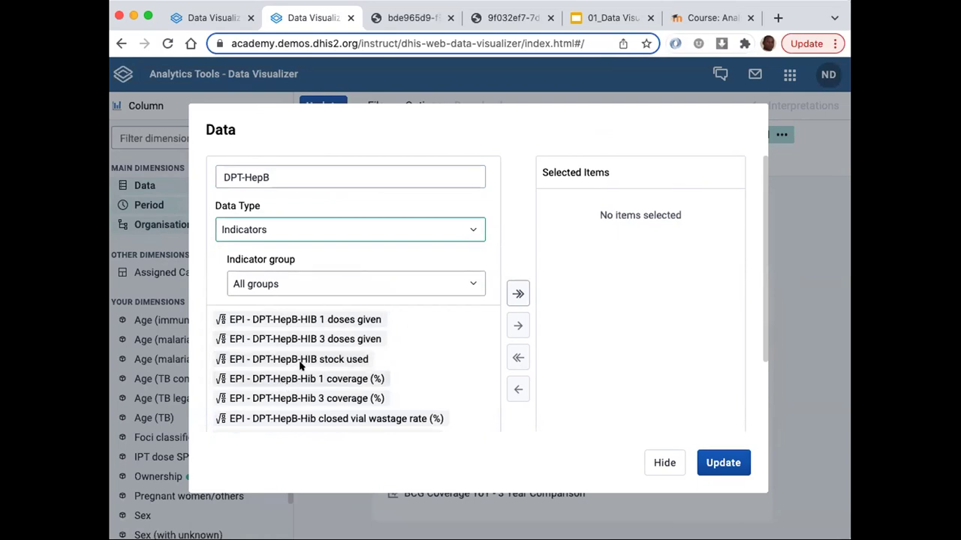
{"action": "left_click", "coordinate": [269, 321]}
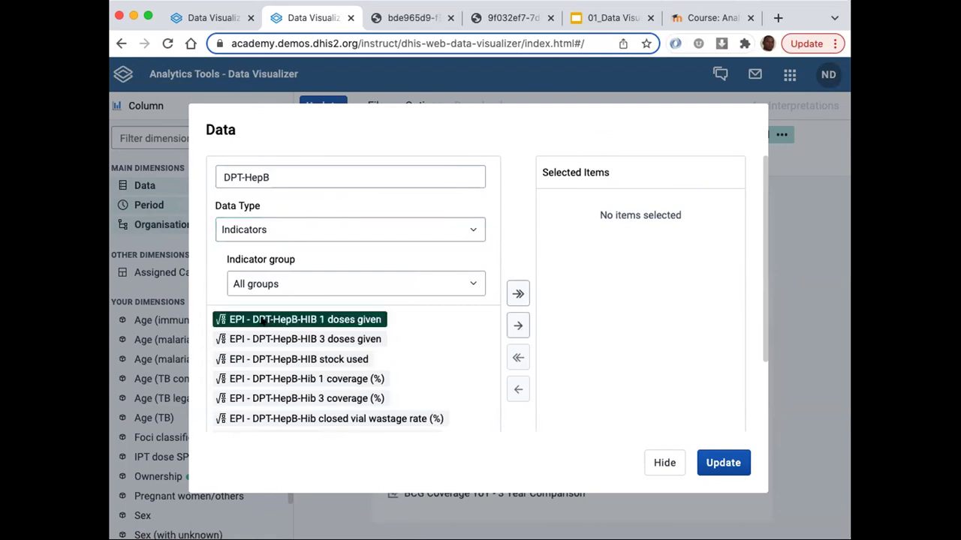
{"action": "double_click", "coordinate": [262, 321]}
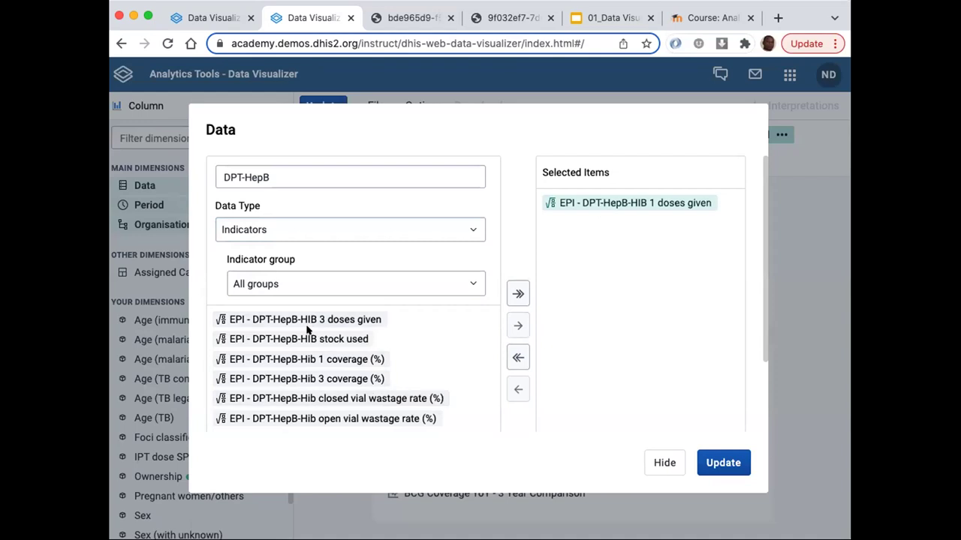
{"action": "double_click", "coordinate": [600, 201]}
Add the EPI - DPT-HepB-Hib 1 coverage (%) and 3 coverage (%) indicators, keep Last year as the period, and update the chart
{"action": "scroll", "coordinate": [297, 376], "scroll_direction": "down", "scroll_amount": 1}
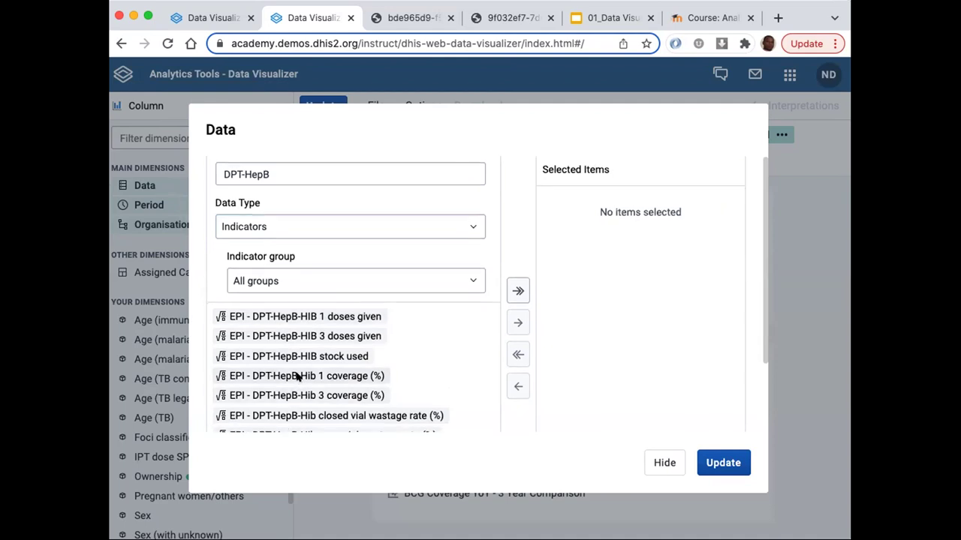
{"action": "double_click", "coordinate": [298, 377]}
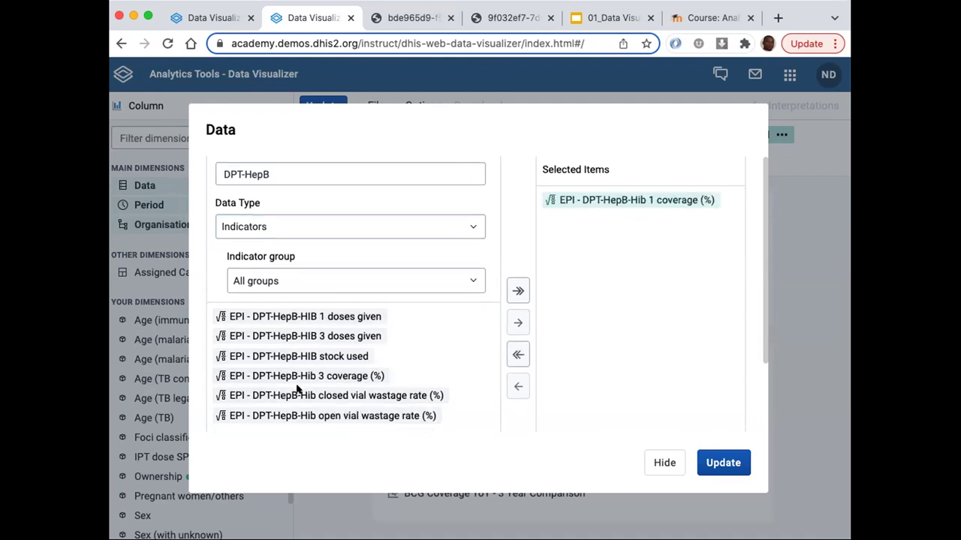
{"action": "double_click", "coordinate": [297, 377]}
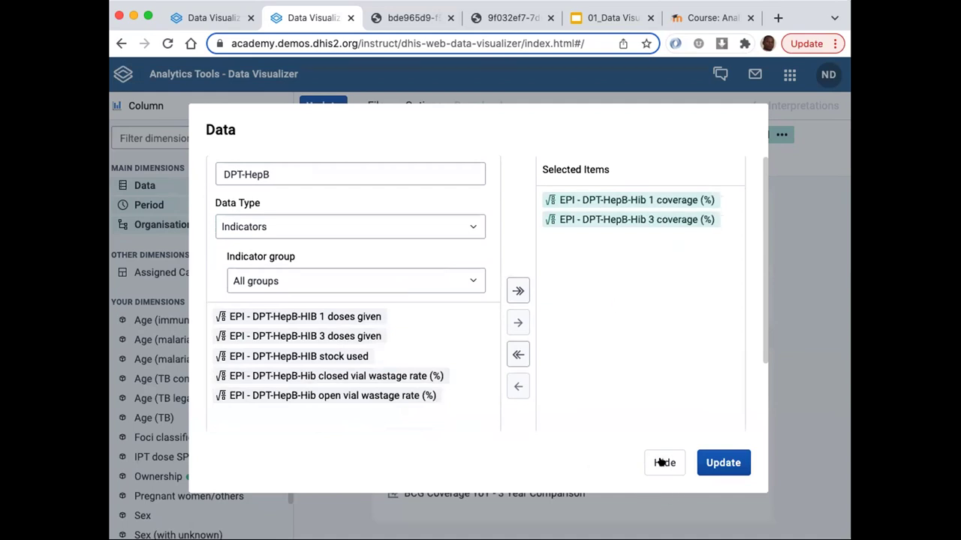
{"action": "left_click", "coordinate": [709, 462]}
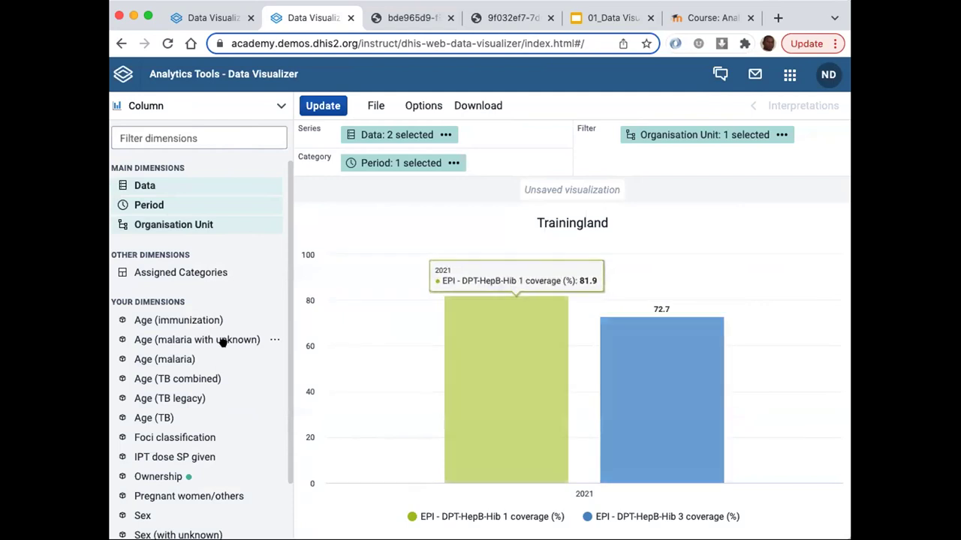
{"action": "left_click", "coordinate": [145, 205]}
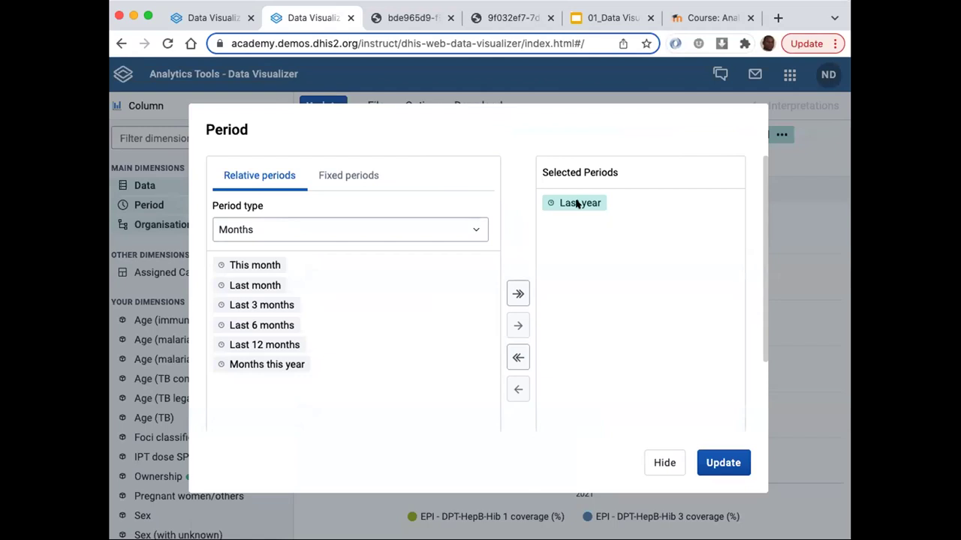
{"action": "left_click", "coordinate": [712, 462]}
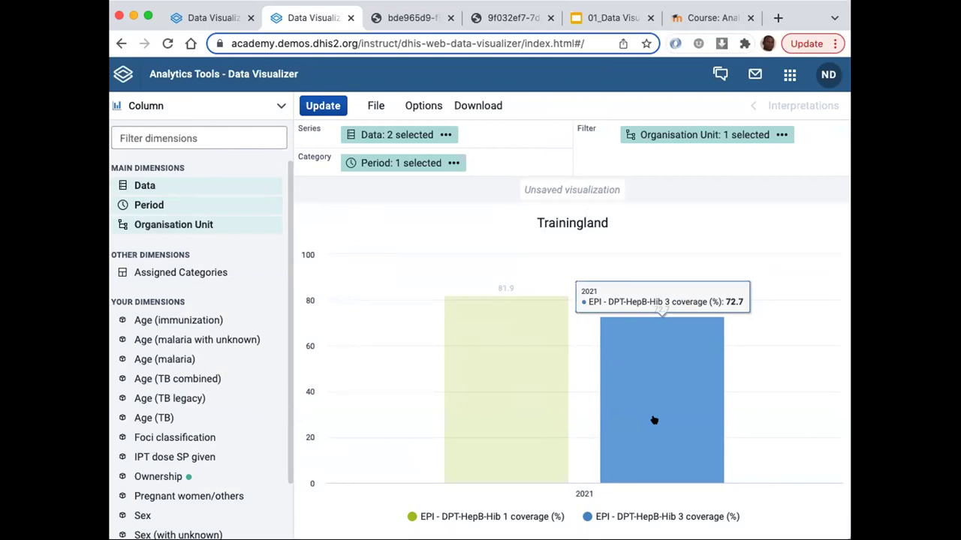
Try selecting every district individually under Animal Region and Food Region as organisation units, and deselect them all
{"action": "left_click", "coordinate": [164, 227]}
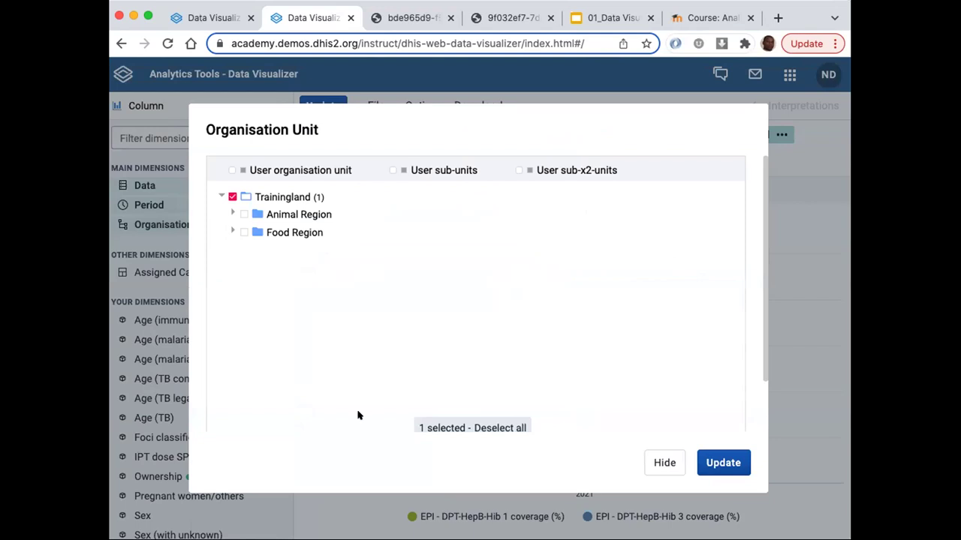
{"action": "left_click", "coordinate": [232, 215]}
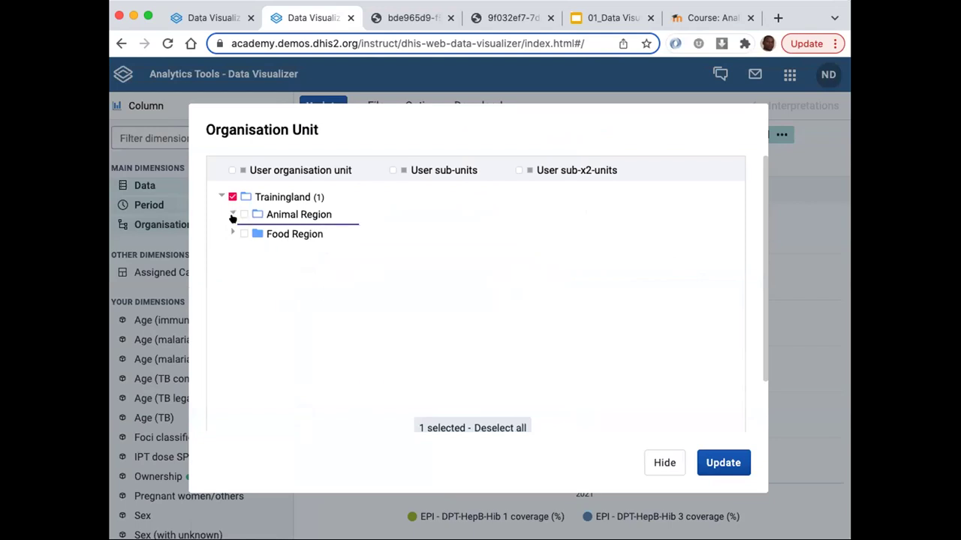
{"action": "left_click", "coordinate": [255, 233]}
{"action": "left_click", "coordinate": [255, 250]}
{"action": "left_click", "coordinate": [255, 268]}
{"action": "left_click", "coordinate": [255, 285]}
{"action": "left_click", "coordinate": [255, 303]}
{"action": "left_click", "coordinate": [255, 320]}
{"action": "left_click", "coordinate": [233, 339]}
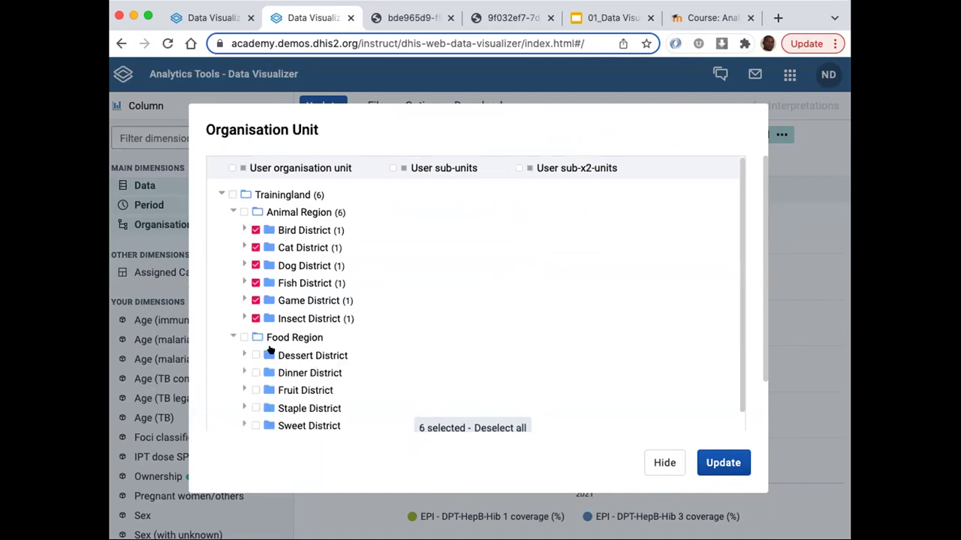
{"action": "scroll", "coordinate": [270, 350], "scroll_direction": "down", "scroll_amount": 2}
{"action": "left_click", "coordinate": [255, 317]}
{"action": "left_click", "coordinate": [255, 335]}
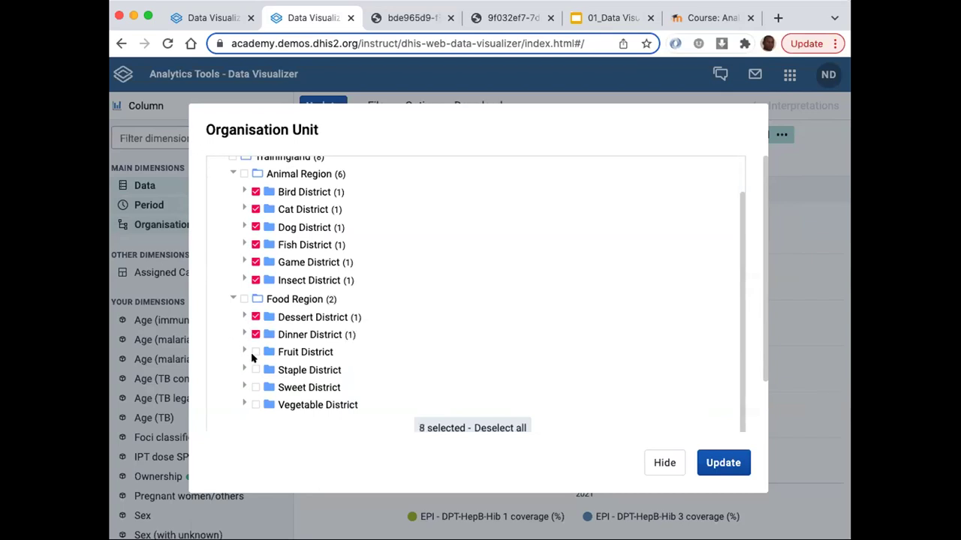
{"action": "left_click", "coordinate": [255, 352]}
{"action": "left_click", "coordinate": [256, 371]}
{"action": "left_click", "coordinate": [255, 388]}
{"action": "left_click", "coordinate": [255, 405]}
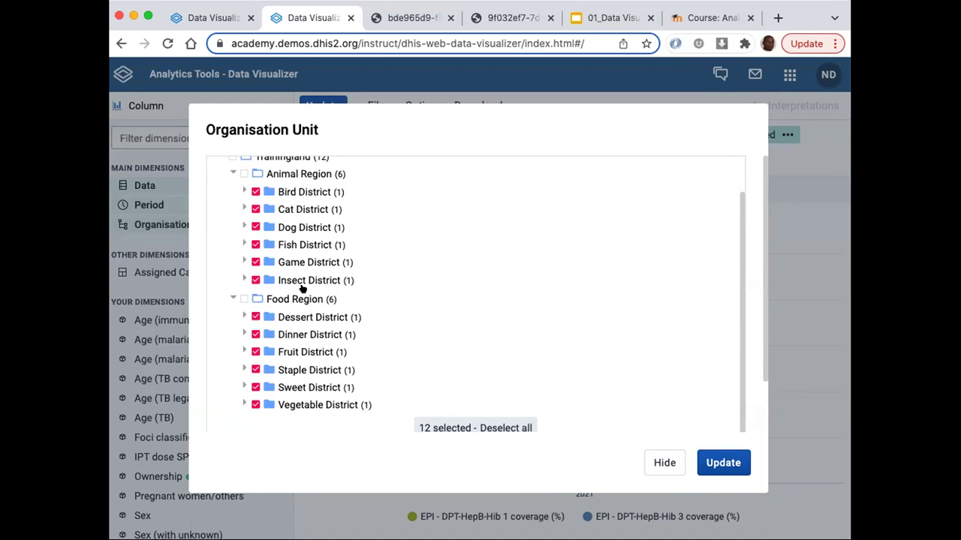
{"action": "left_click", "coordinate": [492, 428]}
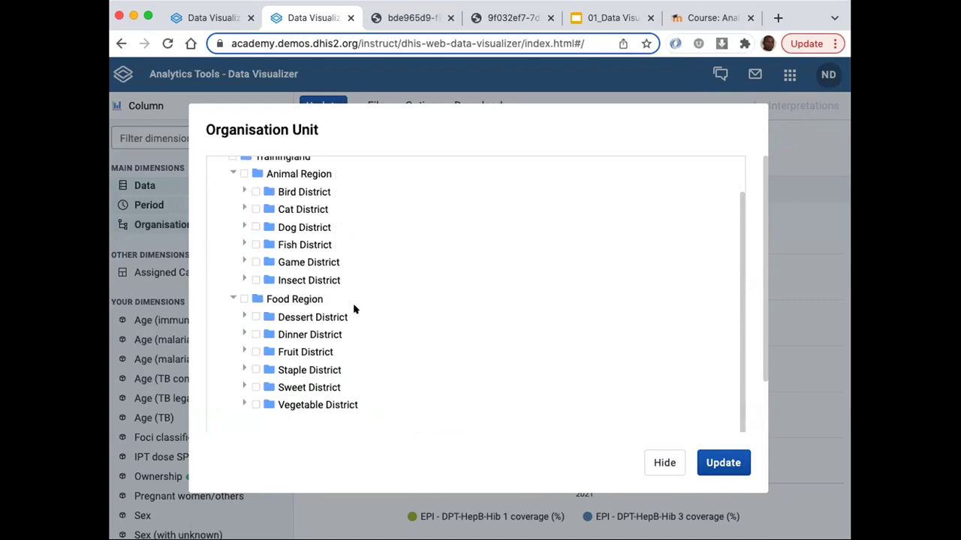
Select Animal Region and Food Region as organisation units, set the level to District, and update the chart
{"action": "scroll", "coordinate": [315, 293], "scroll_direction": "up", "scroll_amount": 2}
{"action": "left_click", "coordinate": [271, 198]}
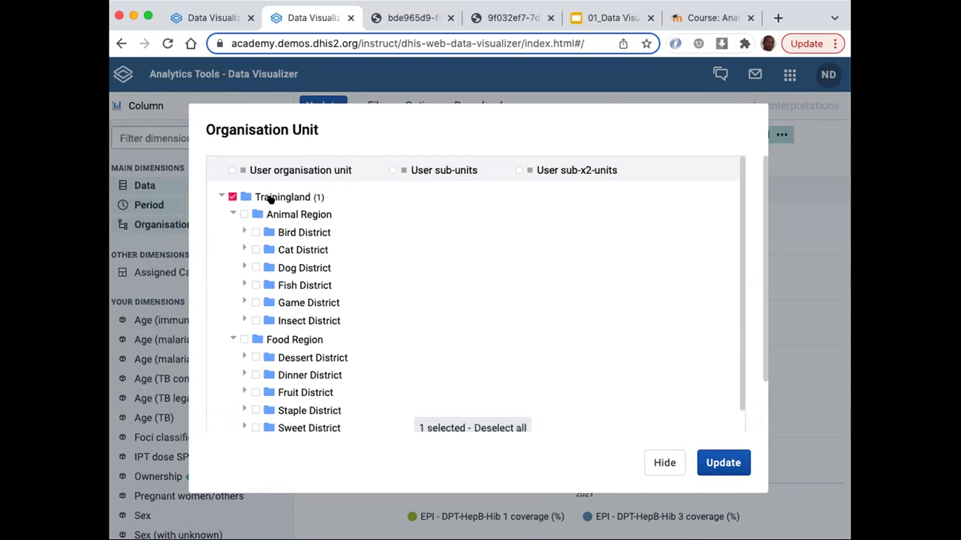
{"action": "left_click", "coordinate": [246, 213]}
{"action": "left_click", "coordinate": [240, 339]}
{"action": "scroll", "coordinate": [349, 429], "scroll_direction": "down", "scroll_amount": 1}
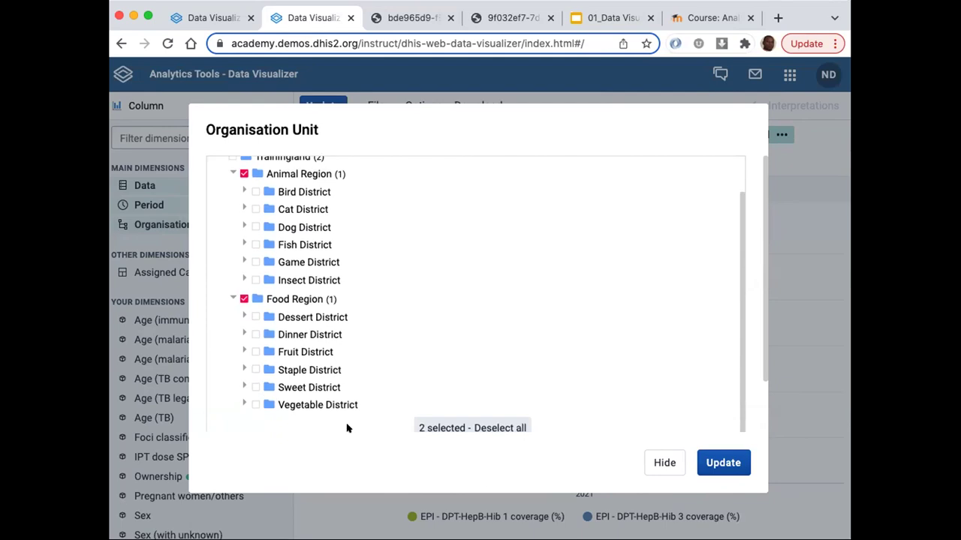
{"action": "scroll", "coordinate": [365, 414], "scroll_direction": "down", "scroll_amount": 1}
{"action": "left_click", "coordinate": [294, 421]}
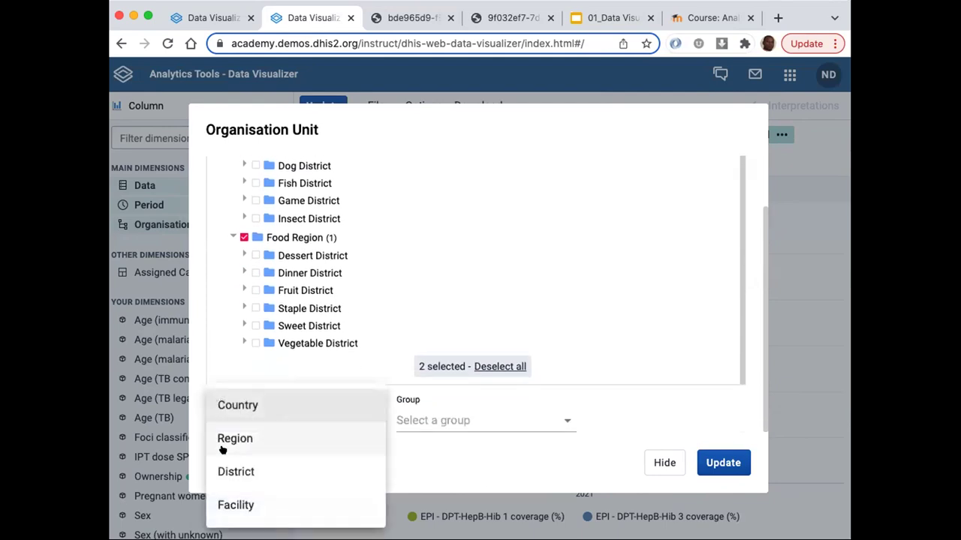
{"action": "left_click", "coordinate": [227, 470]}
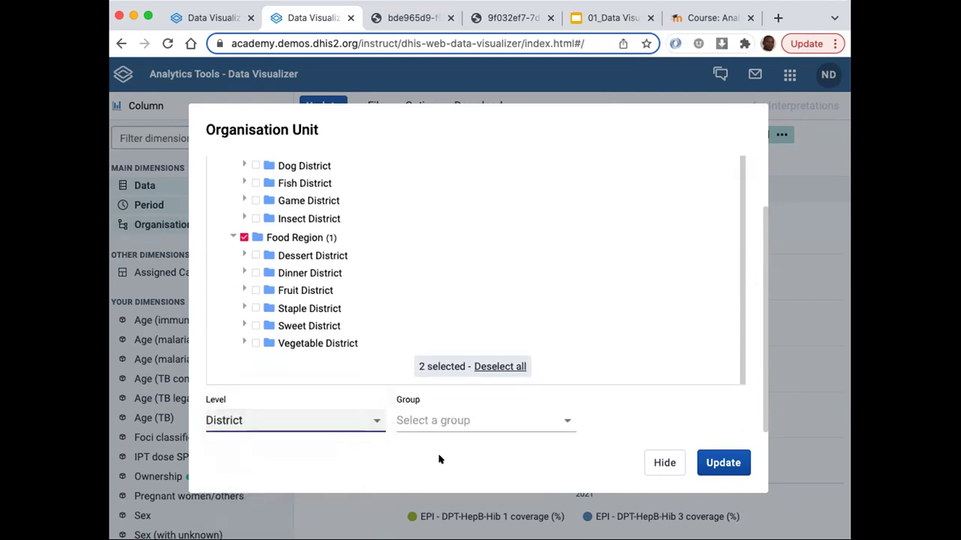
{"action": "left_click", "coordinate": [721, 464]}
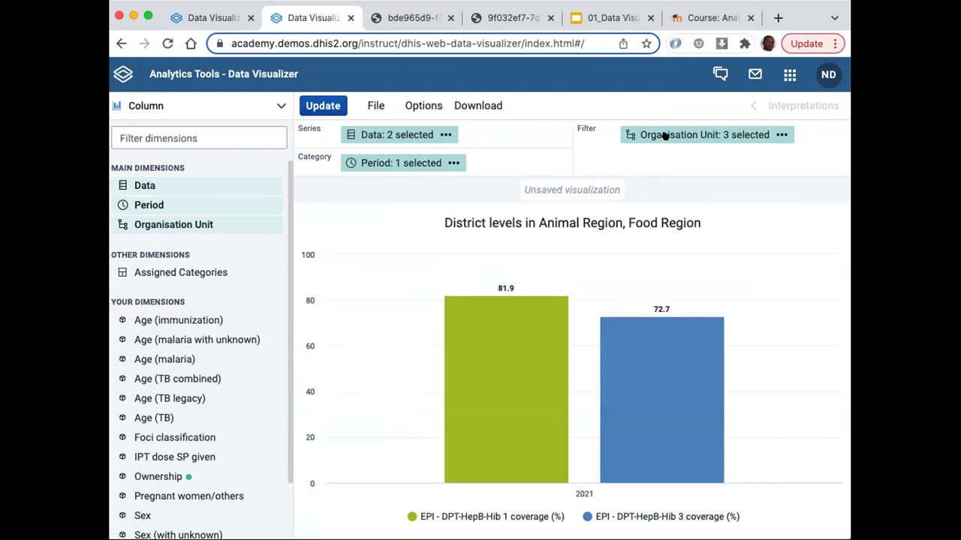
Swap the layout so Organisation Unit is the category and Period is the filter, and update the chart
{"action": "mouse_move", "coordinate": [664, 134]}
{"action": "left_click_drag", "start_coordinate": [648, 134], "coordinate": [674, 148]}
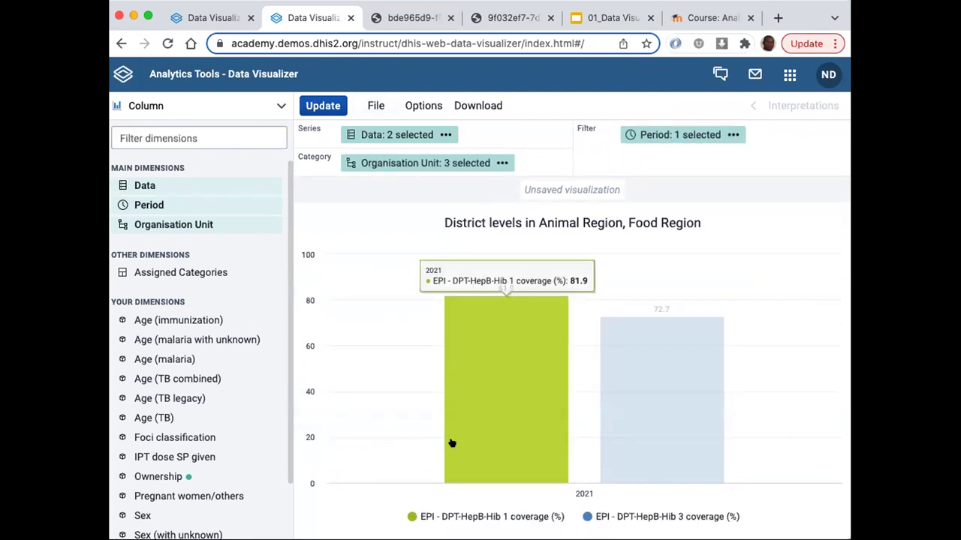
{"action": "left_click", "coordinate": [321, 104]}
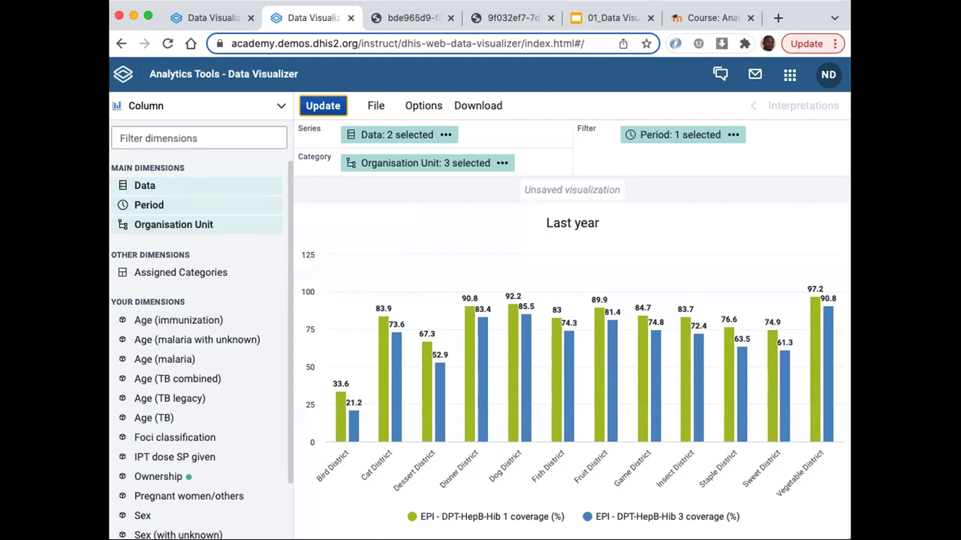
Apply a custom sort order of High to low to the chart, and check the order of the selected data items
{"action": "left_click", "coordinate": [425, 104]}
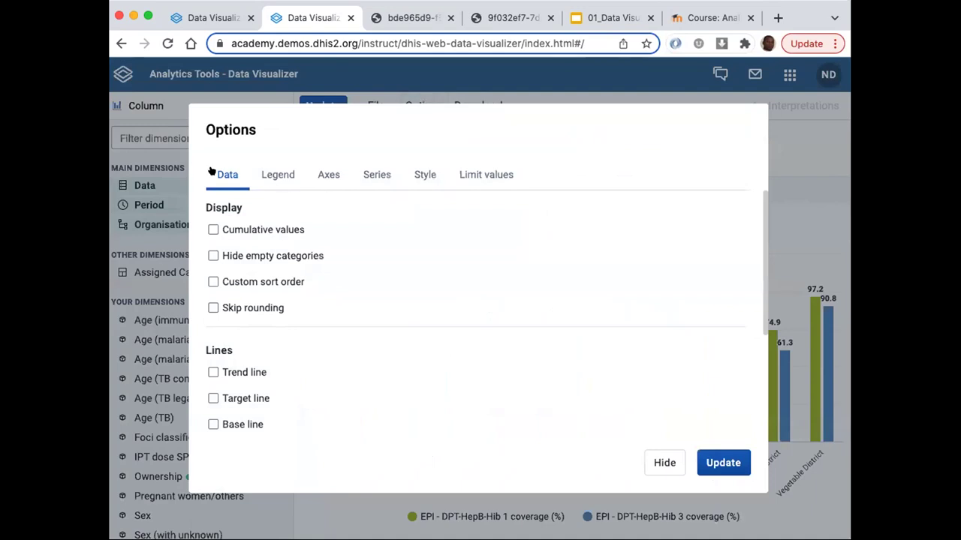
{"action": "left_click", "coordinate": [212, 282]}
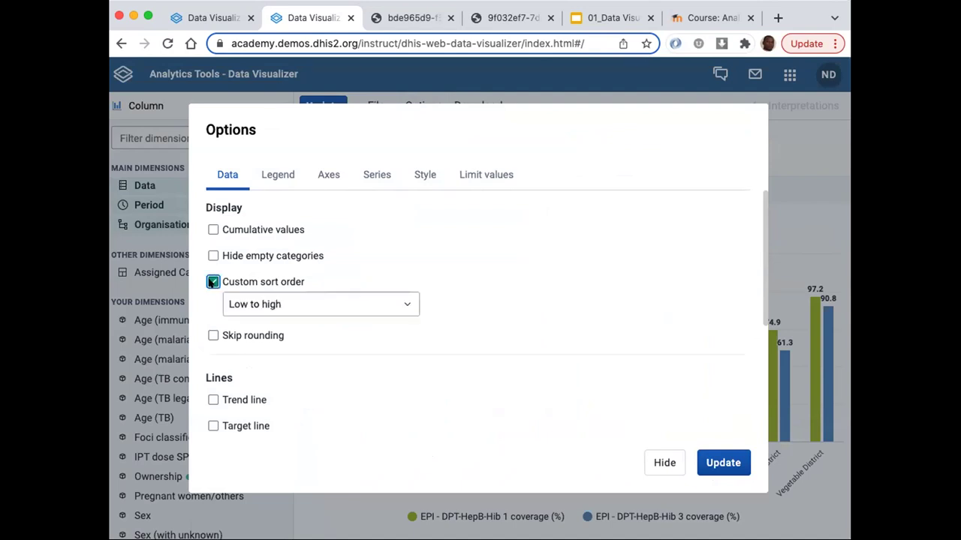
{"action": "left_click_drag", "start_coordinate": [288, 112], "coordinate": [423, 300]}
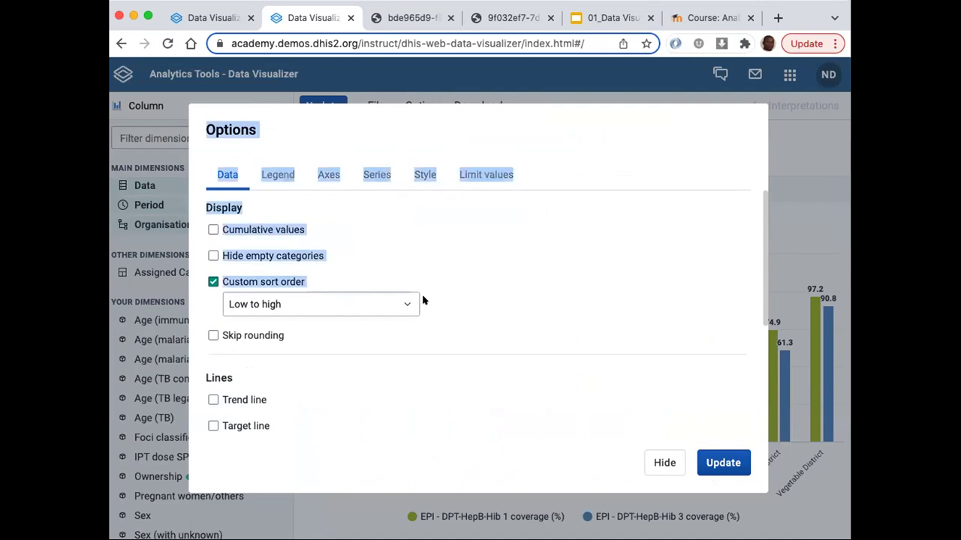
{"action": "left_click", "coordinate": [394, 241]}
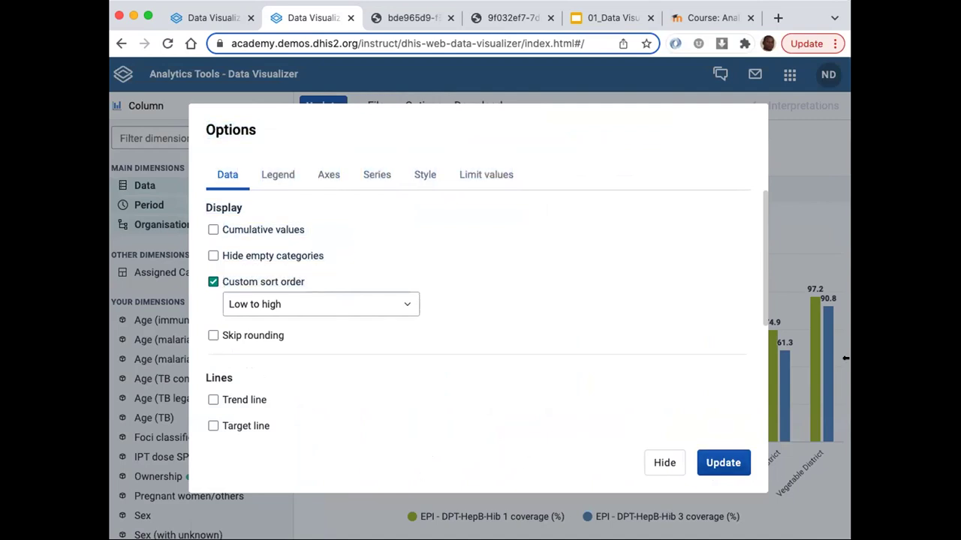
{"action": "left_click", "coordinate": [412, 300]}
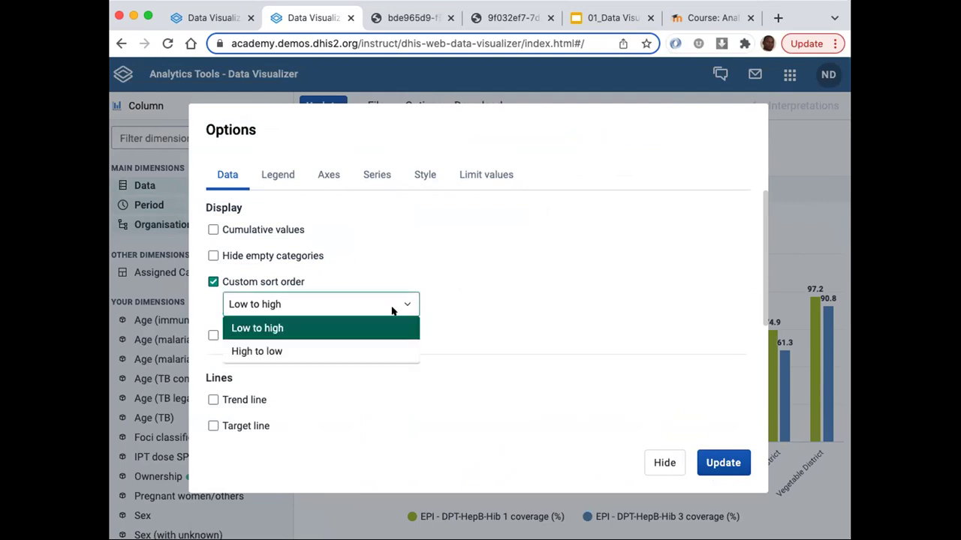
{"action": "left_click", "coordinate": [255, 348]}
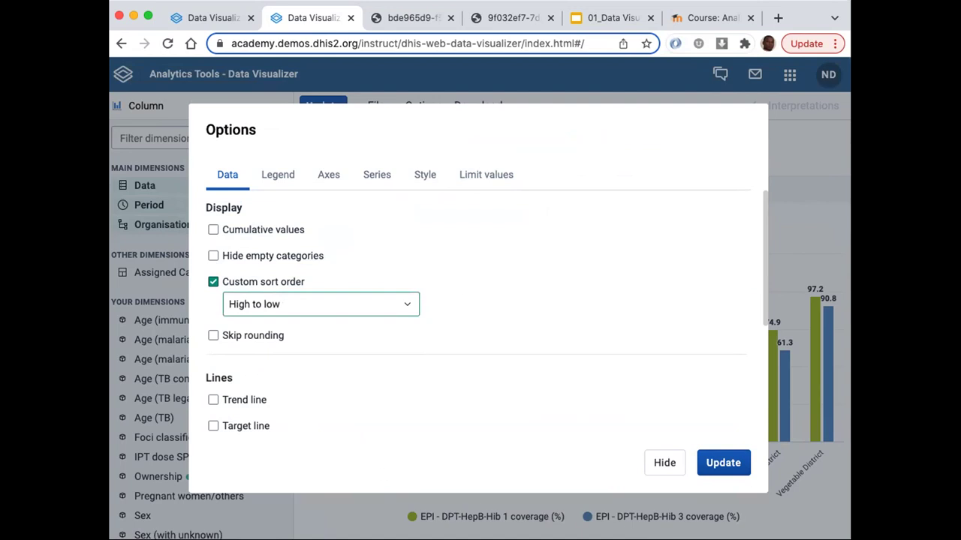
{"action": "left_click", "coordinate": [715, 461]}
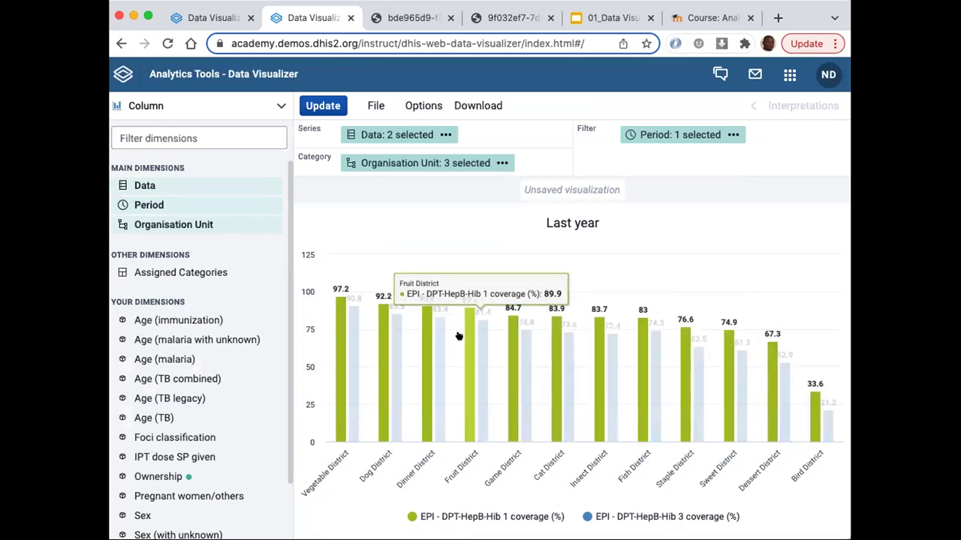
{"action": "left_click", "coordinate": [388, 135]}
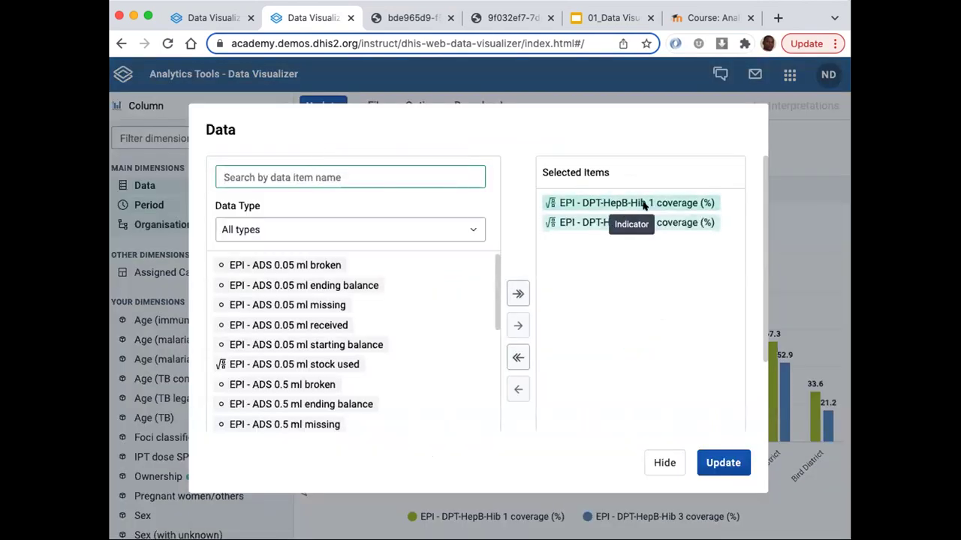
{"action": "left_click", "coordinate": [701, 462]}
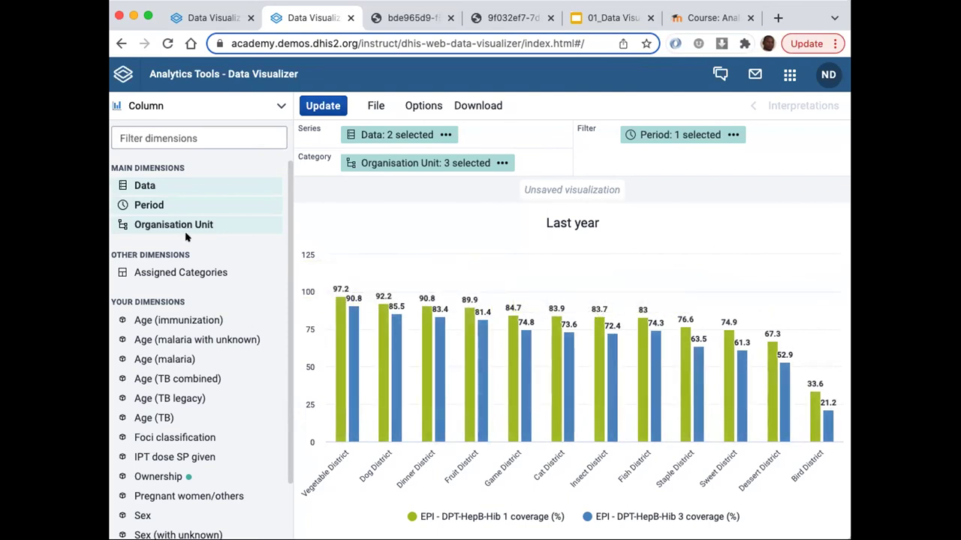
Try a Linear trend line in the chart options, turn it off, and enable the target line instead
{"action": "left_click", "coordinate": [422, 109]}
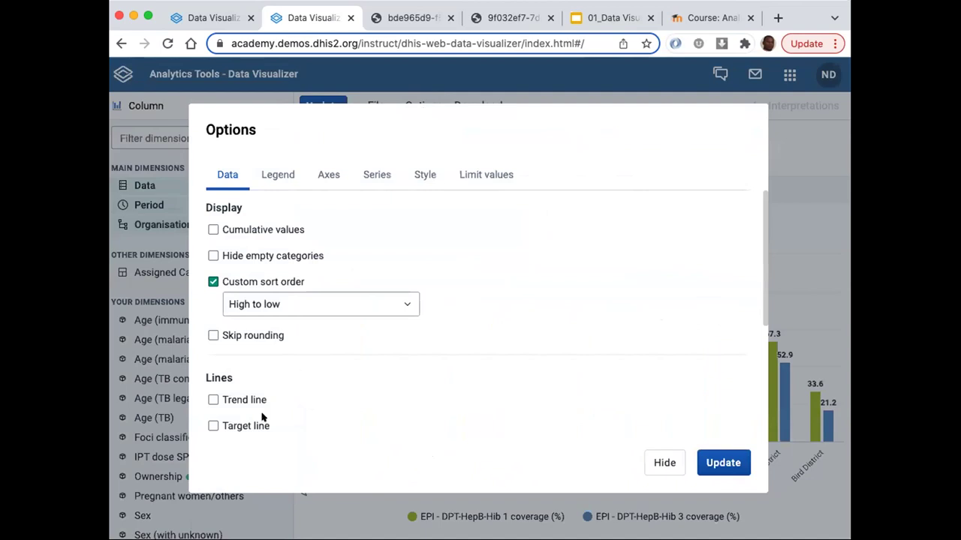
{"action": "left_click", "coordinate": [212, 400]}
{"action": "scroll", "coordinate": [278, 322], "scroll_direction": "down", "scroll_amount": 3}
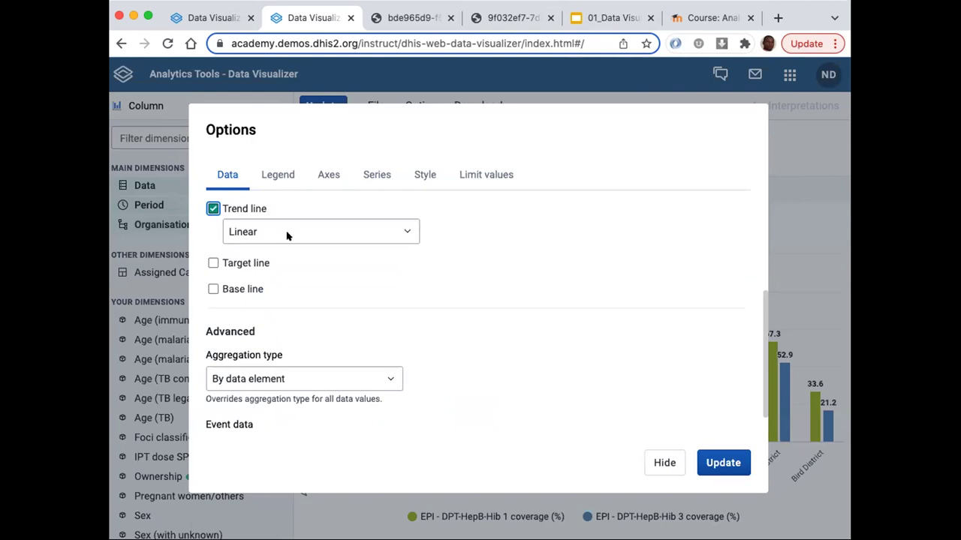
{"action": "scroll", "coordinate": [287, 236], "scroll_direction": "down", "scroll_amount": 1}
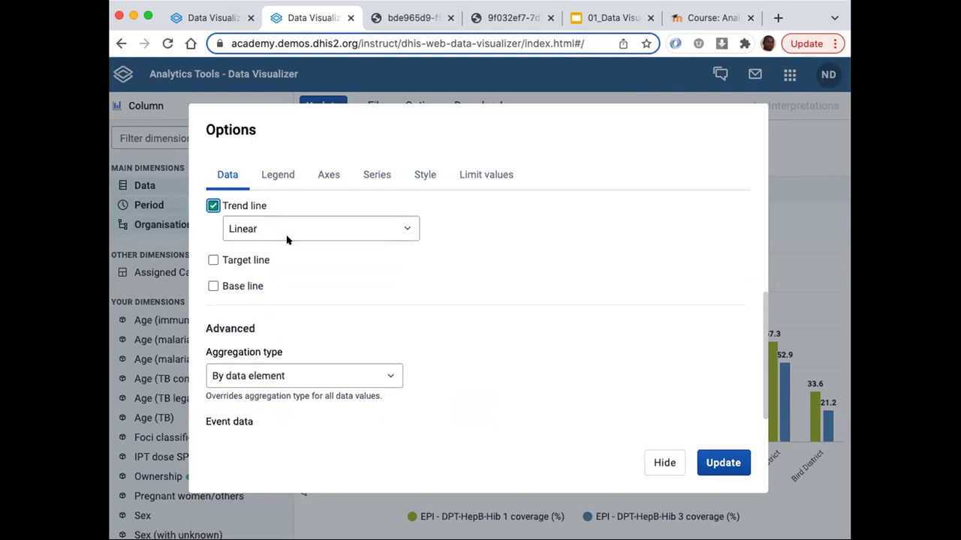
{"action": "scroll", "coordinate": [287, 239], "scroll_direction": "up", "scroll_amount": 1}
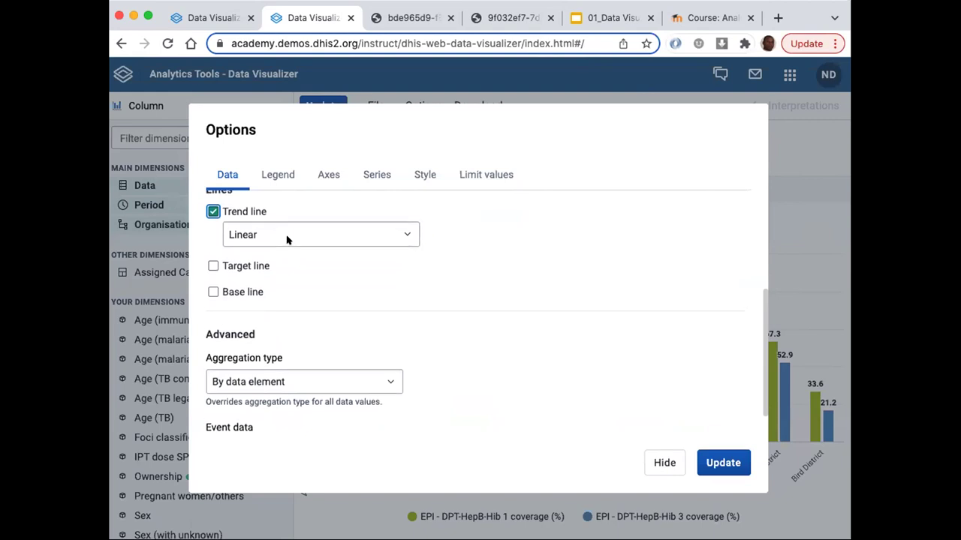
{"action": "left_click", "coordinate": [211, 269]}
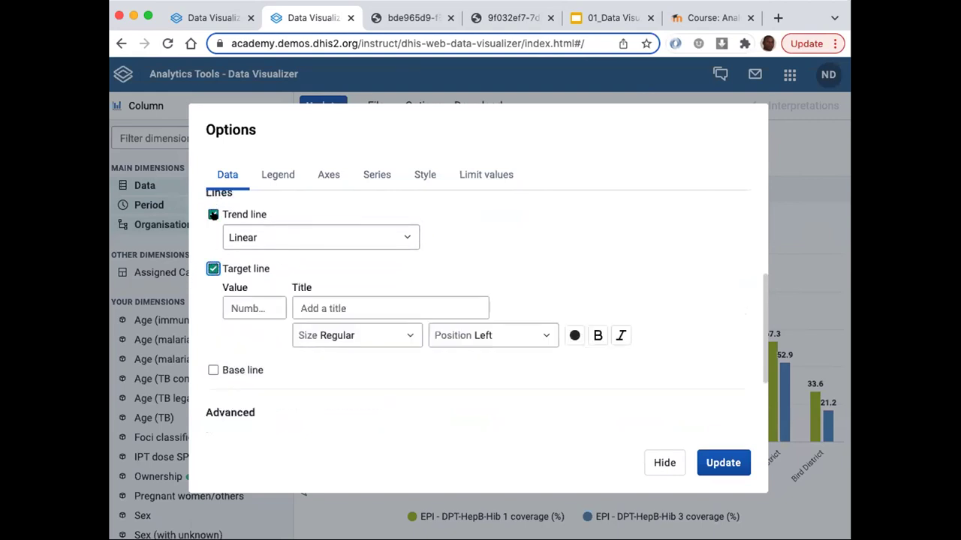
{"action": "left_click", "coordinate": [213, 214]}
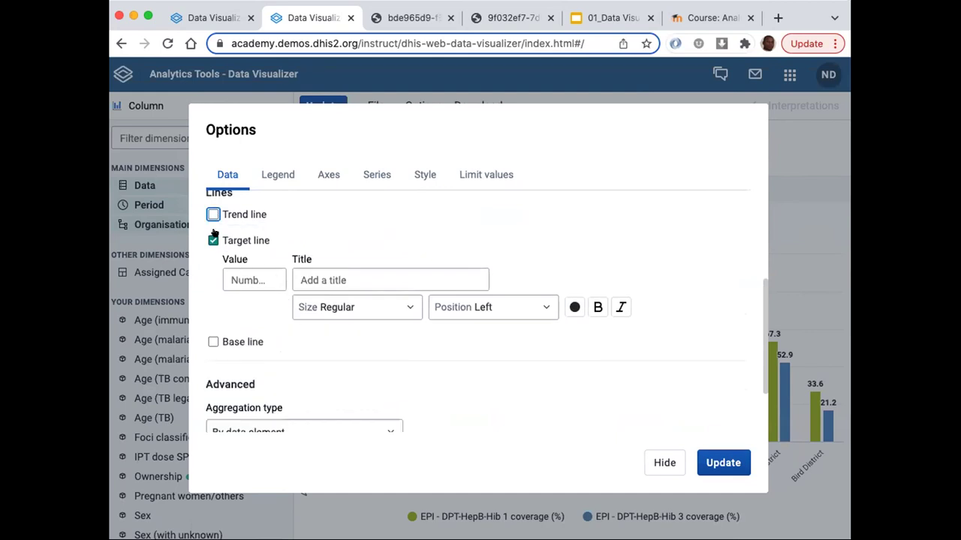
{"action": "left_click", "coordinate": [230, 276]}
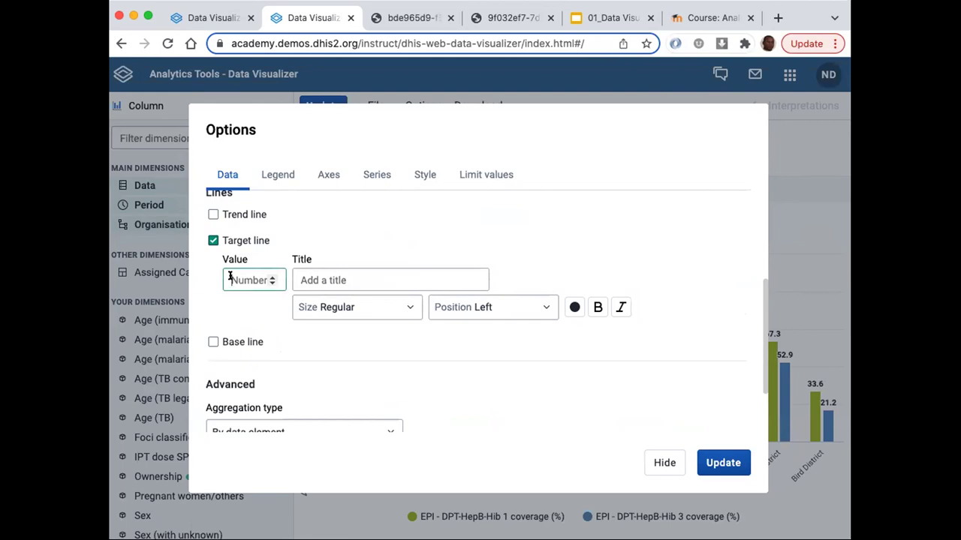
{"action": "type", "text": "80"}
{"action": "key", "text": "shift+Tab"}
{"action": "key", "text": "space"}
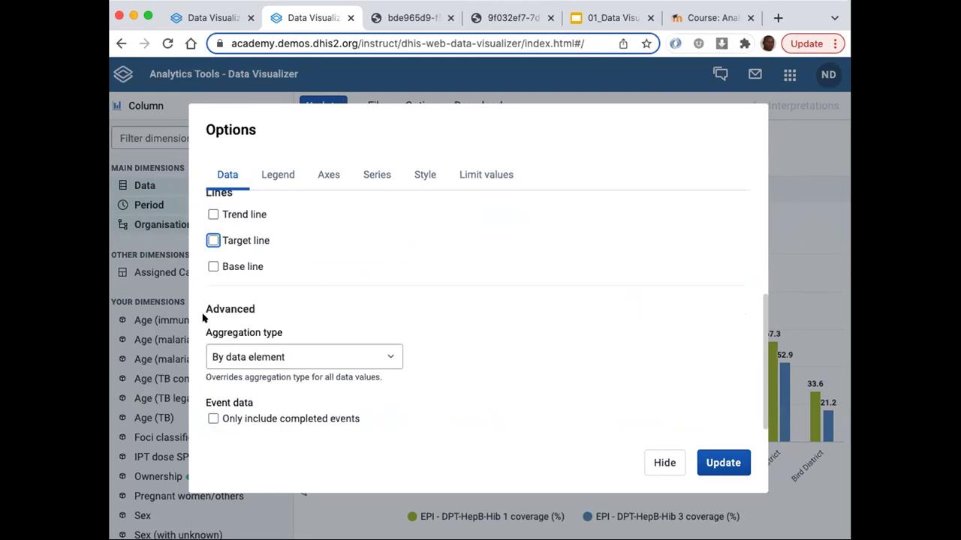
Enable the target line with the value 80 and the title Target
{"action": "left_click", "coordinate": [220, 246]}
{"action": "left_click", "coordinate": [250, 279]}
{"action": "type", "text": "80"}
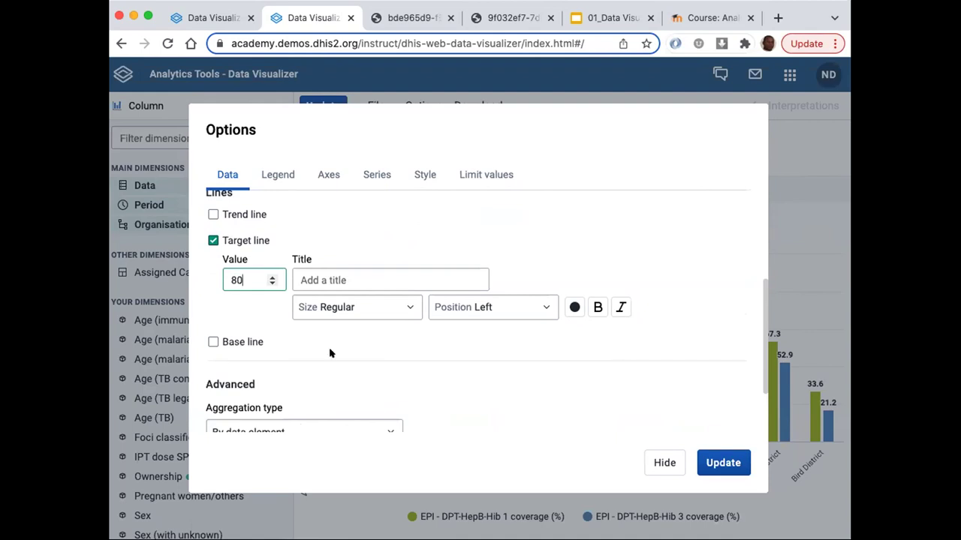
{"action": "left_click", "coordinate": [330, 275]}
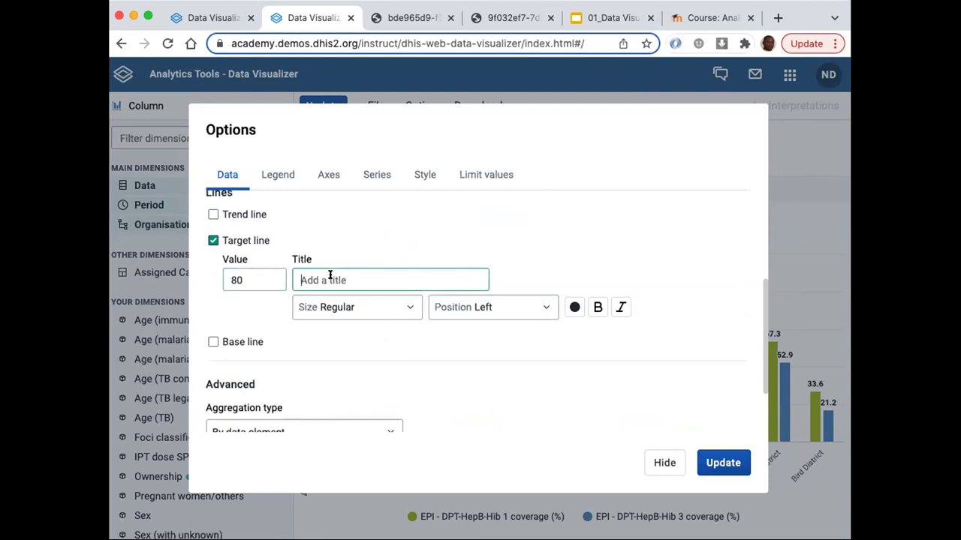
{"action": "type", "text": "Target"}
Shift the target line title's colour to a red hue (RGB 53, 34, 34) and update the chart
{"action": "left_click", "coordinate": [574, 307]}
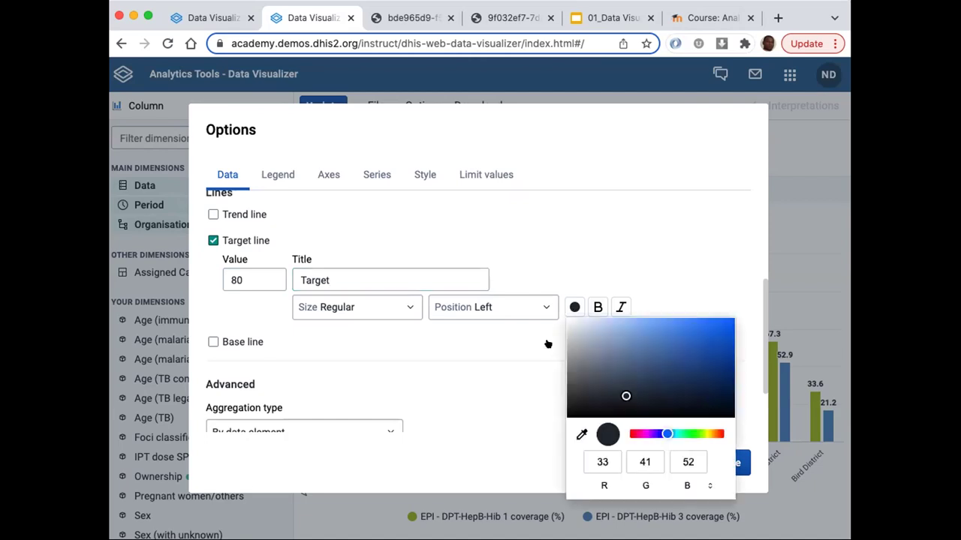
{"action": "left_click", "coordinate": [630, 434]}
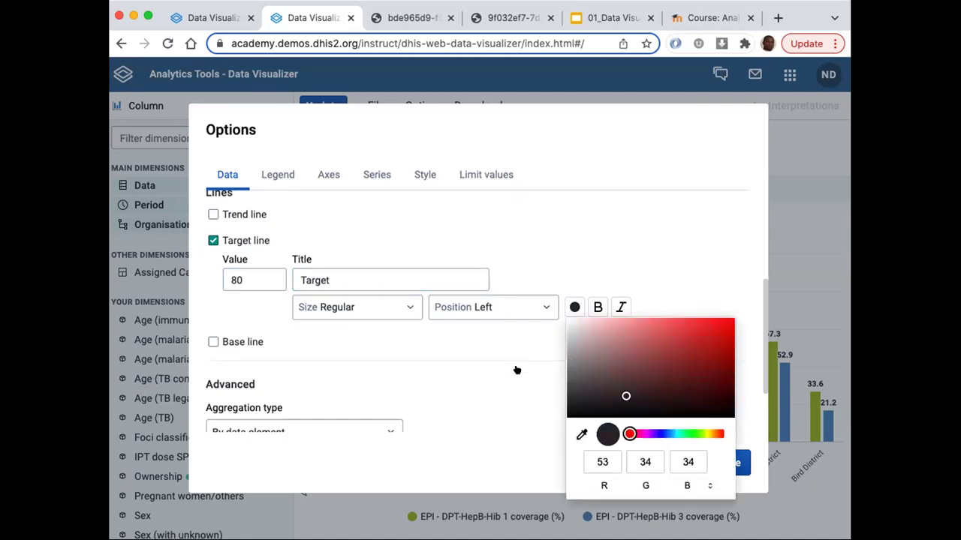
{"action": "left_click", "coordinate": [517, 370]}
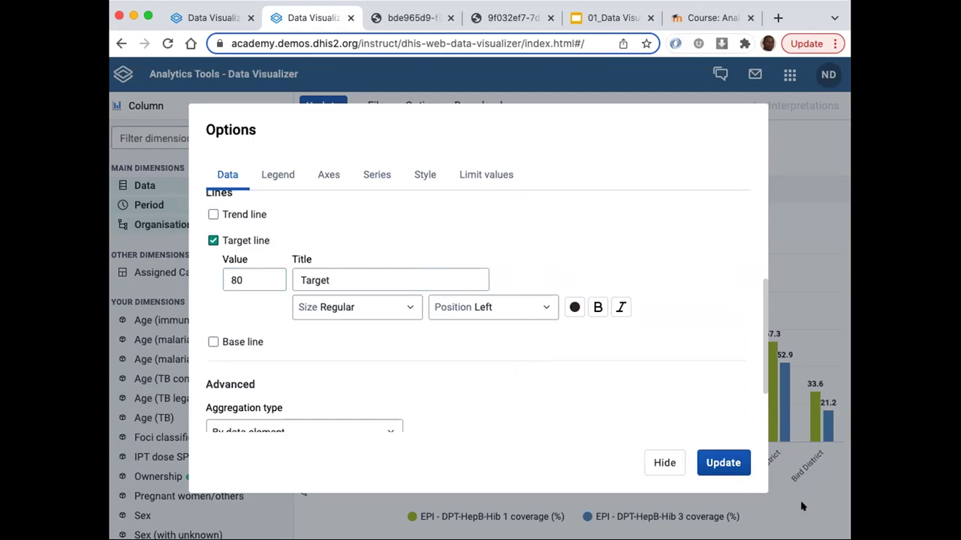
{"action": "left_click", "coordinate": [723, 463]}
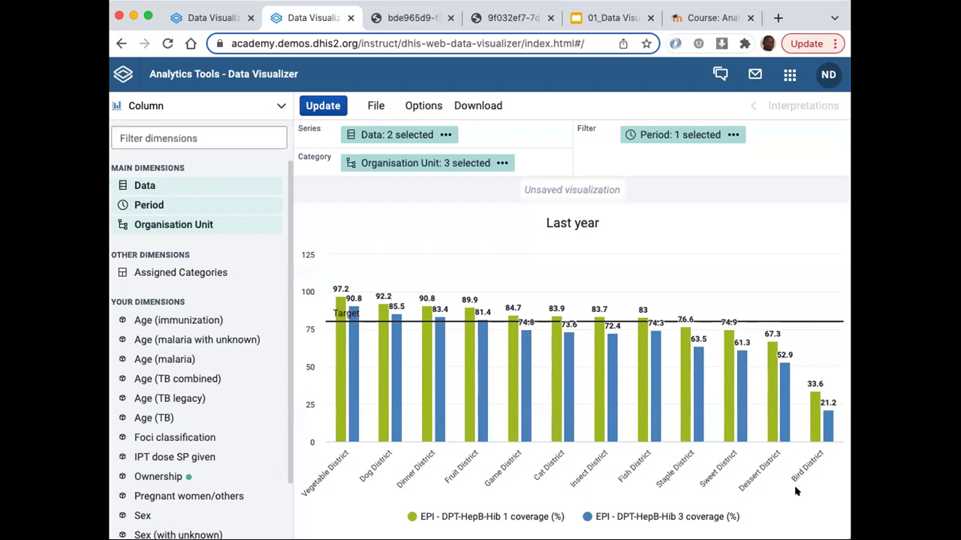
Toggle the DPT-HepB-Hib 1 and 3 coverage series off and on again to compare each with the target line
{"action": "mouse_move", "coordinate": [342, 343]}
{"action": "left_click", "coordinate": [446, 517]}
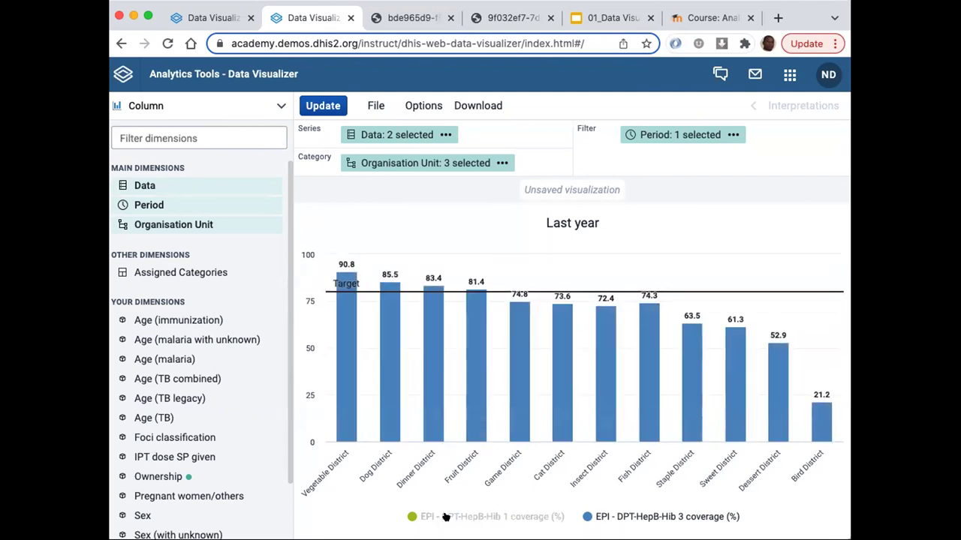
{"action": "left_click", "coordinate": [446, 518]}
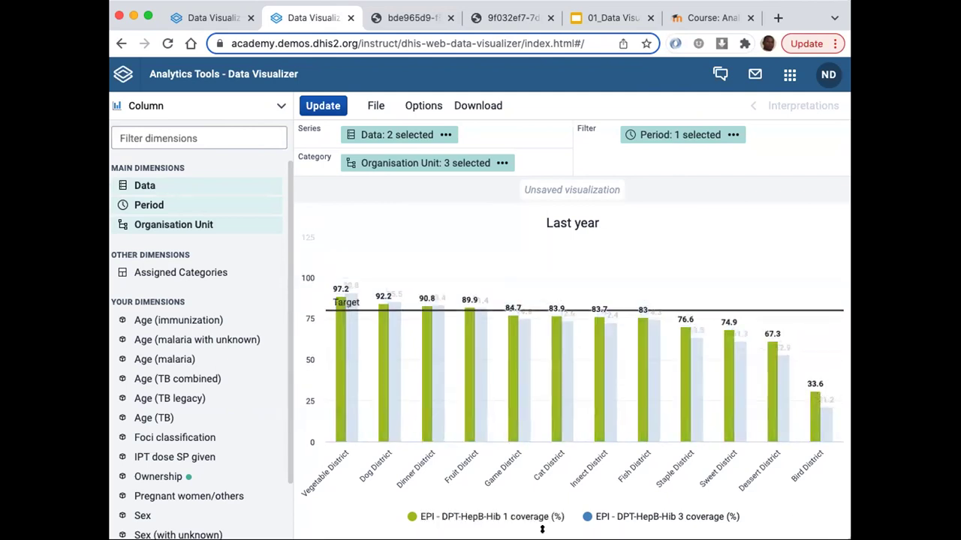
{"action": "left_click", "coordinate": [674, 517]}
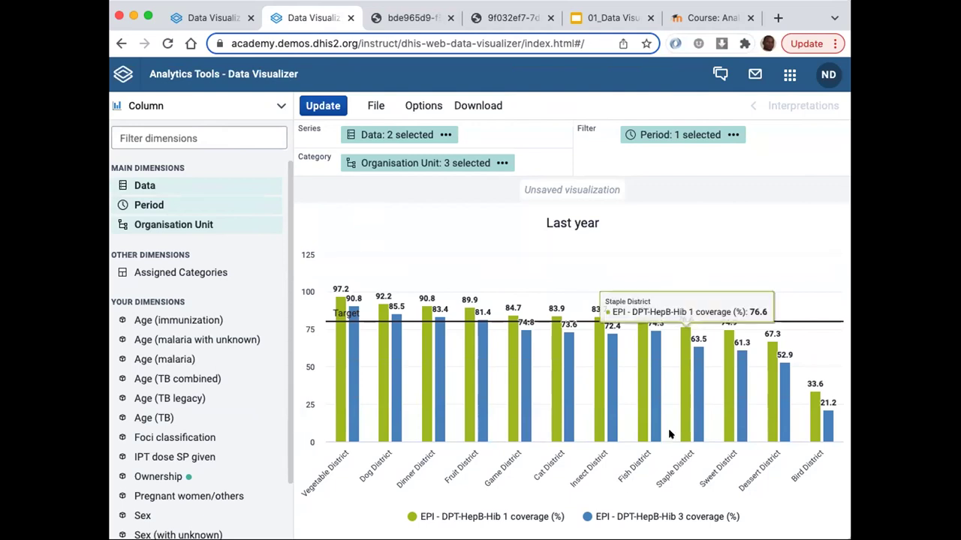
Colour the chart with the single legend EPI coverage for the entire visualization, show its legend key, and update the chart
{"action": "left_click", "coordinate": [425, 108]}
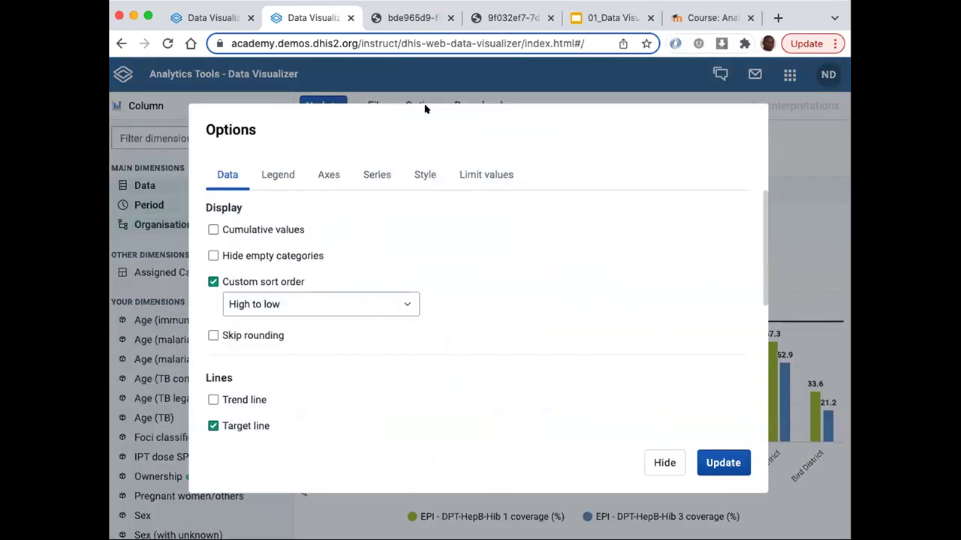
{"action": "left_click", "coordinate": [269, 175]}
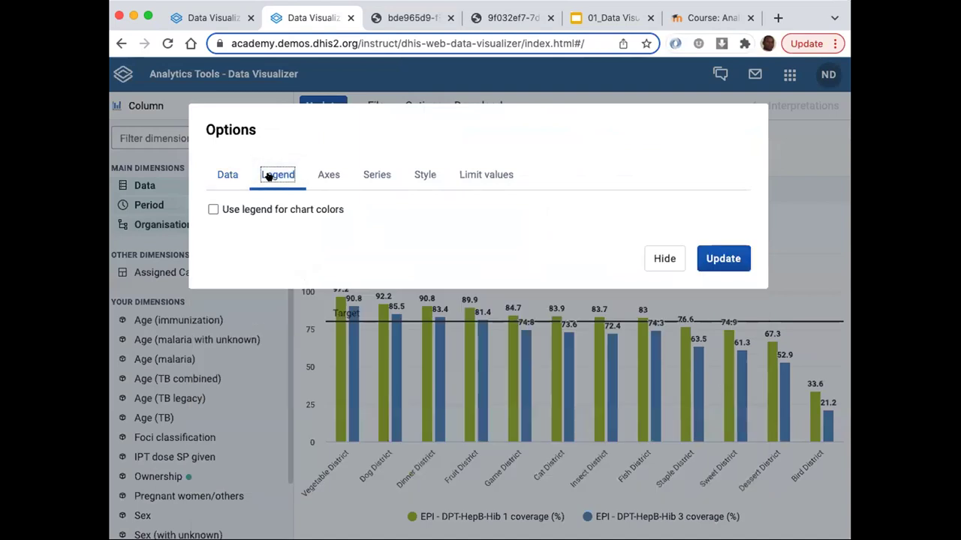
{"action": "left_click", "coordinate": [213, 209]}
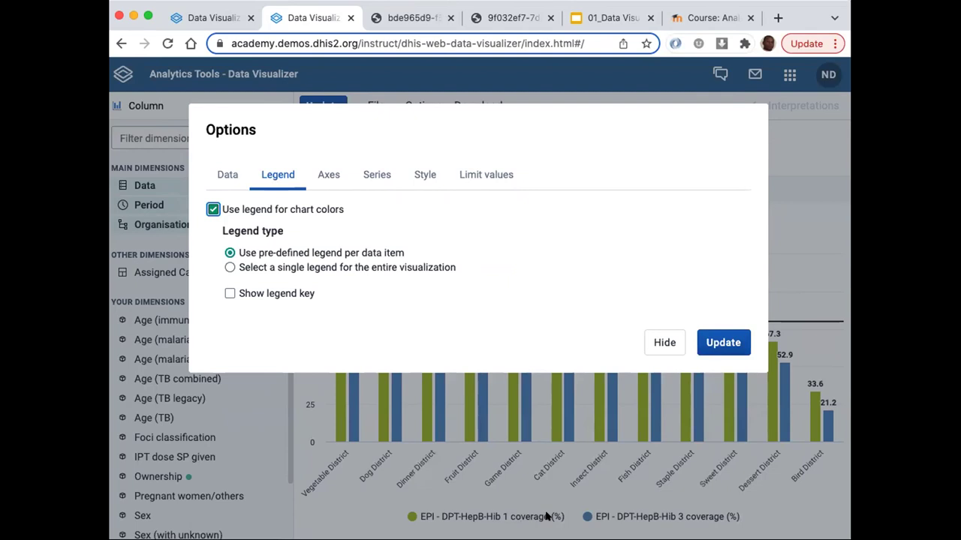
{"action": "left_click", "coordinate": [250, 268]}
{"action": "left_click", "coordinate": [277, 306]}
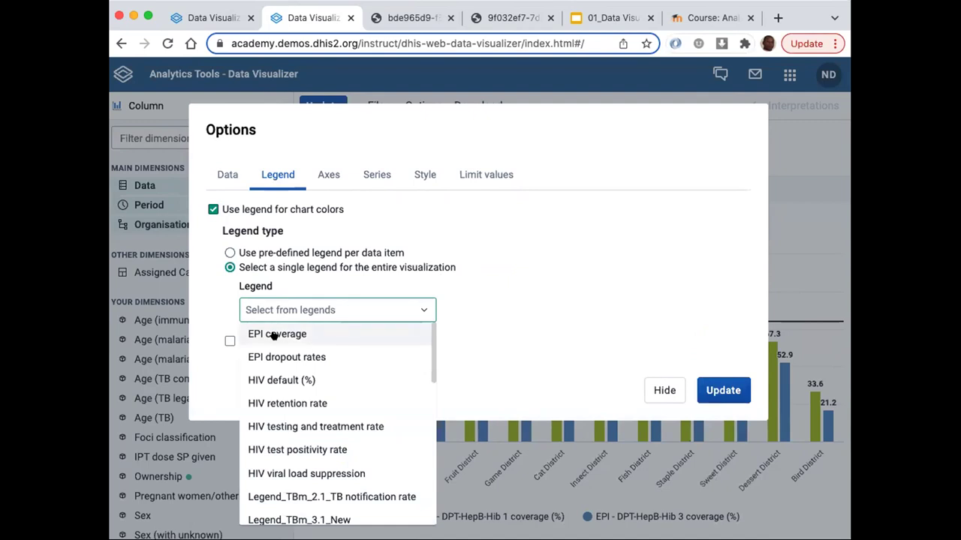
{"action": "left_click", "coordinate": [275, 335]}
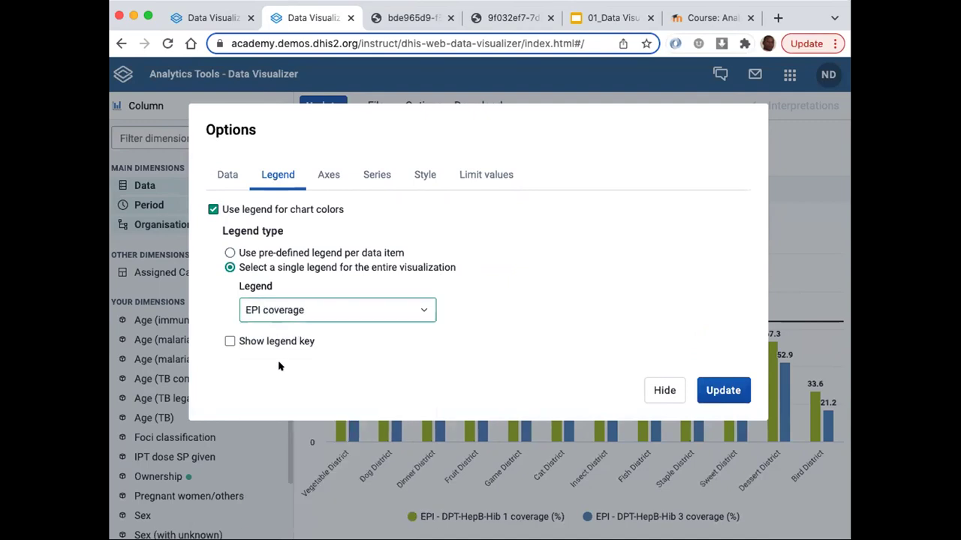
{"action": "left_click", "coordinate": [230, 341]}
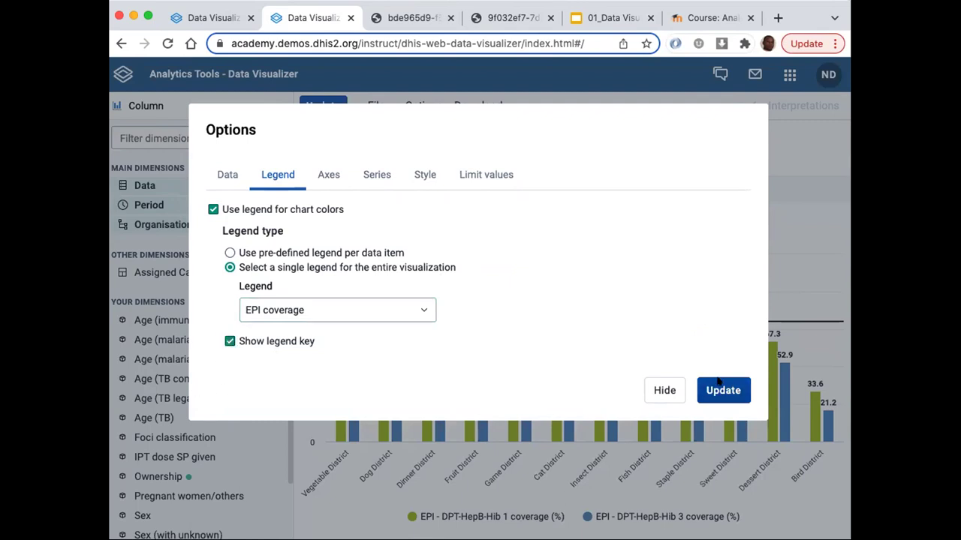
{"action": "left_click", "coordinate": [718, 384]}
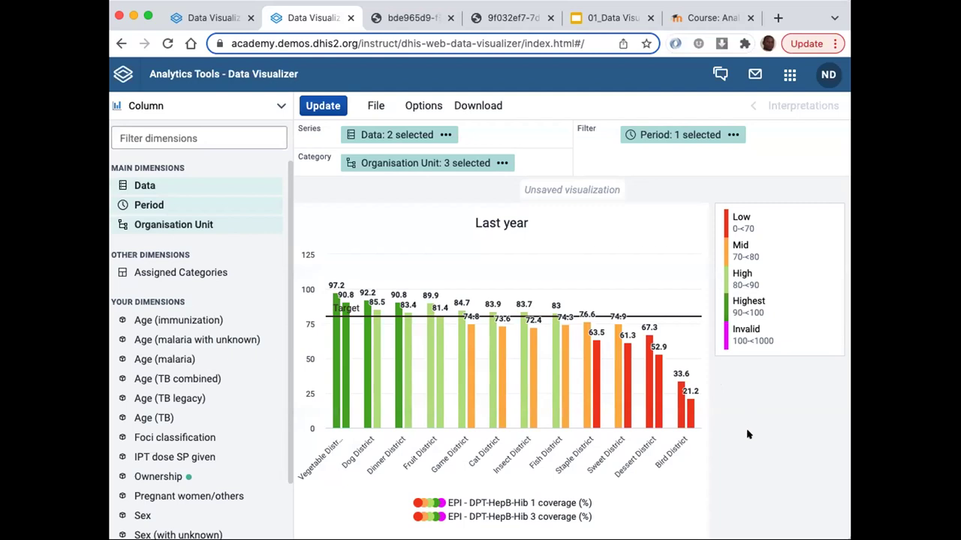
Examine the districts' DPT-HepB-Hib 1 and 3 coverage values and their legend classes in the chart
{"action": "mouse_move", "coordinate": [685, 426]}
{"action": "mouse_move", "coordinate": [337, 318]}
{"action": "mouse_move", "coordinate": [451, 360]}
{"action": "mouse_move", "coordinate": [531, 427]}
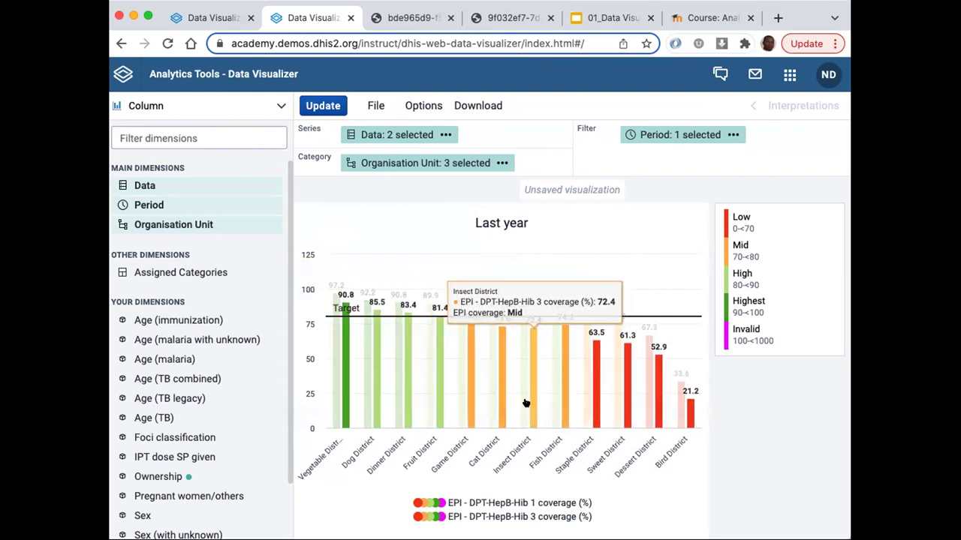